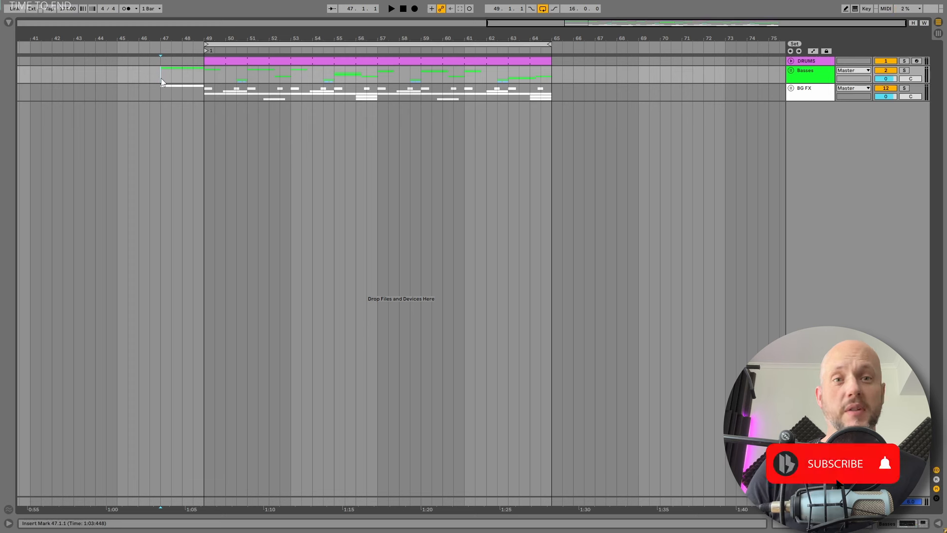
Step: Play the full arrangement of drums, basses and background effects from bar 47
{"action": "key", "text": "space"}
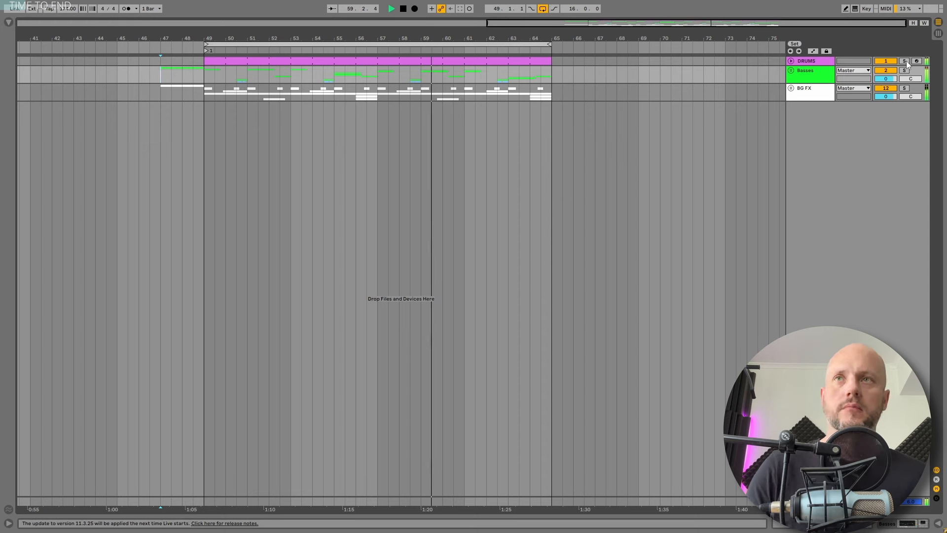
Step: Solo the Snare and Snare Delay pads in the DRUMS track's Drum Rack and play the pattern, examining the Delay on Snare Delay
{"action": "left_click", "coordinate": [808, 61]}
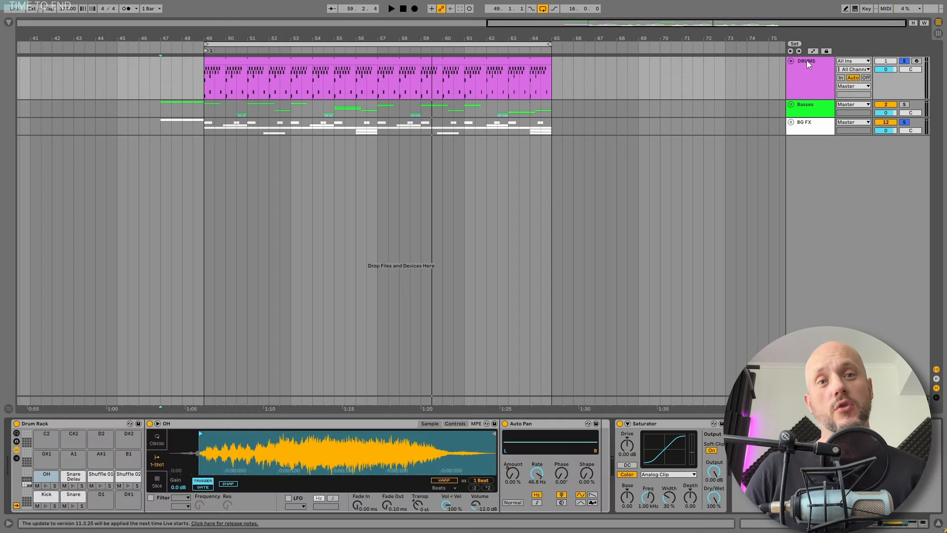
{"action": "left_click", "coordinate": [69, 505]}
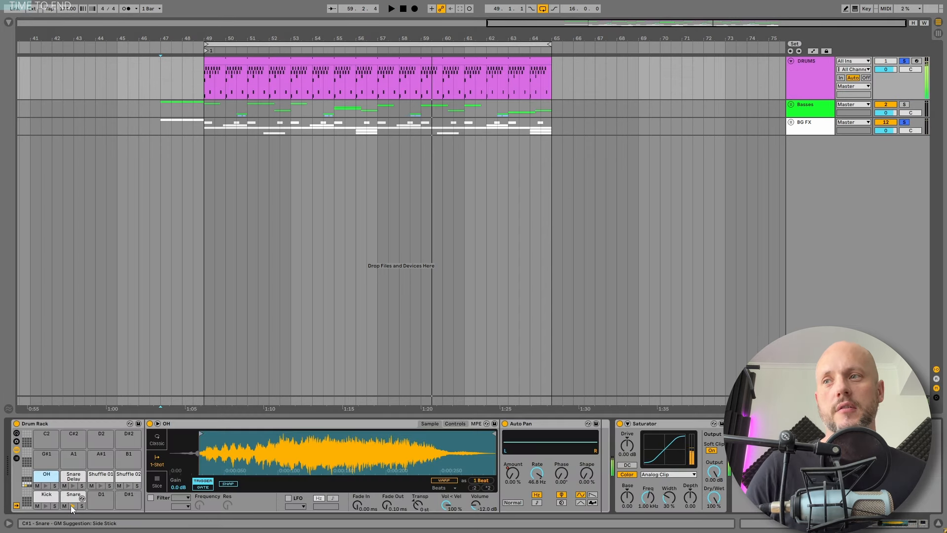
{"action": "left_click", "coordinate": [72, 477]}
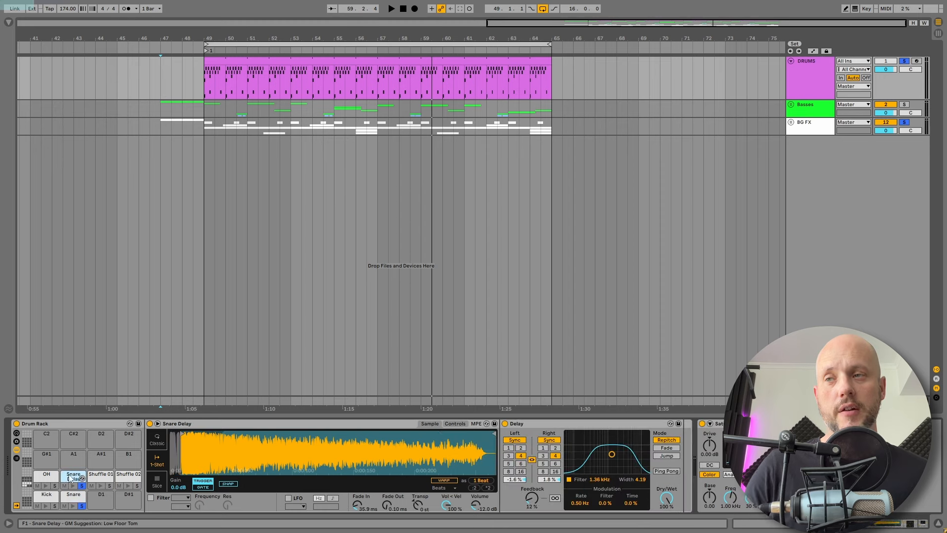
{"action": "left_click", "coordinate": [572, 423]}
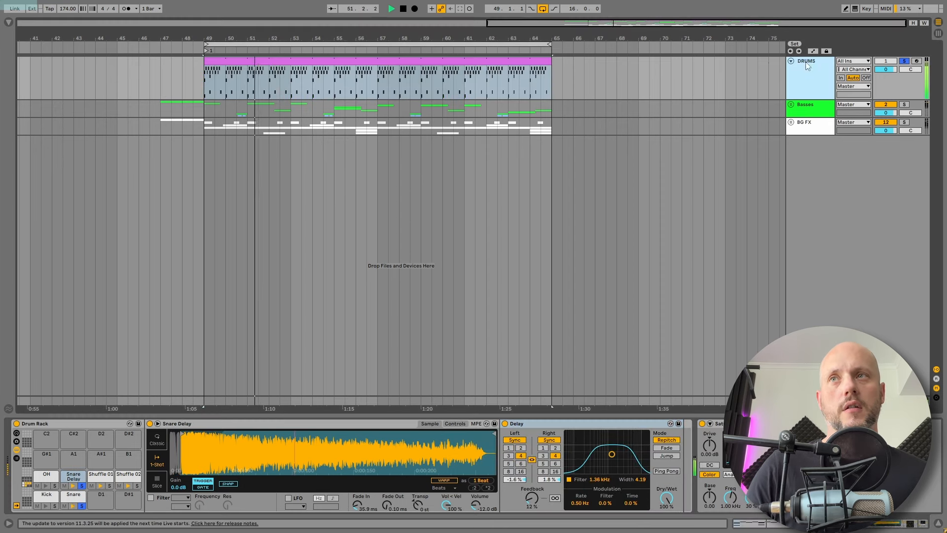
{"action": "left_click", "coordinate": [67, 476]}
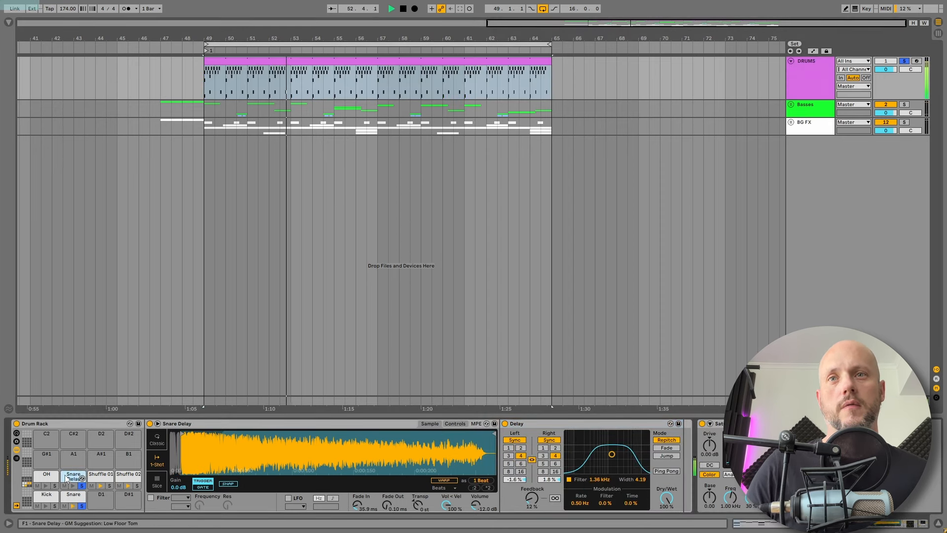
{"action": "key", "text": "space"}
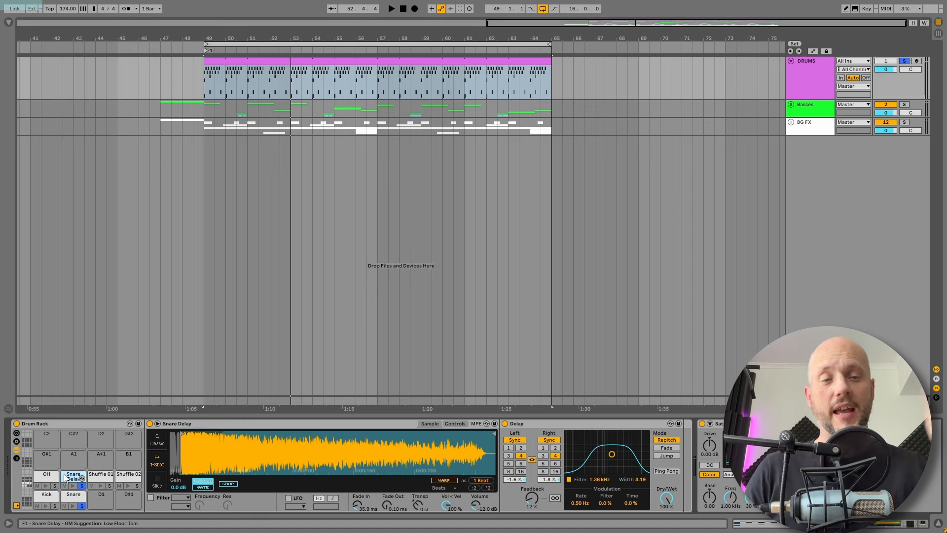
Step: Add the Kick and OH pads to the soloed snares, playing the pattern with each addition
{"action": "key", "text": "space"}
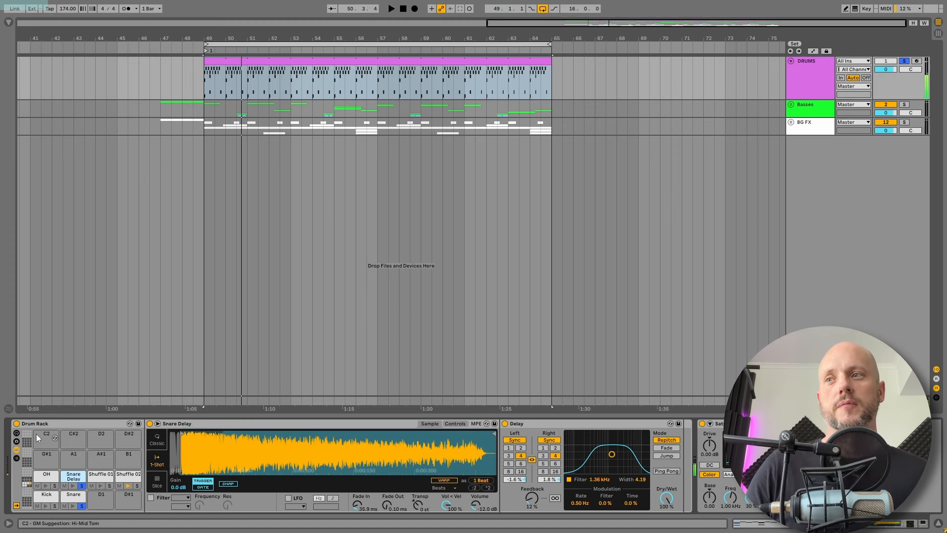
{"action": "left_click", "coordinate": [45, 503]}
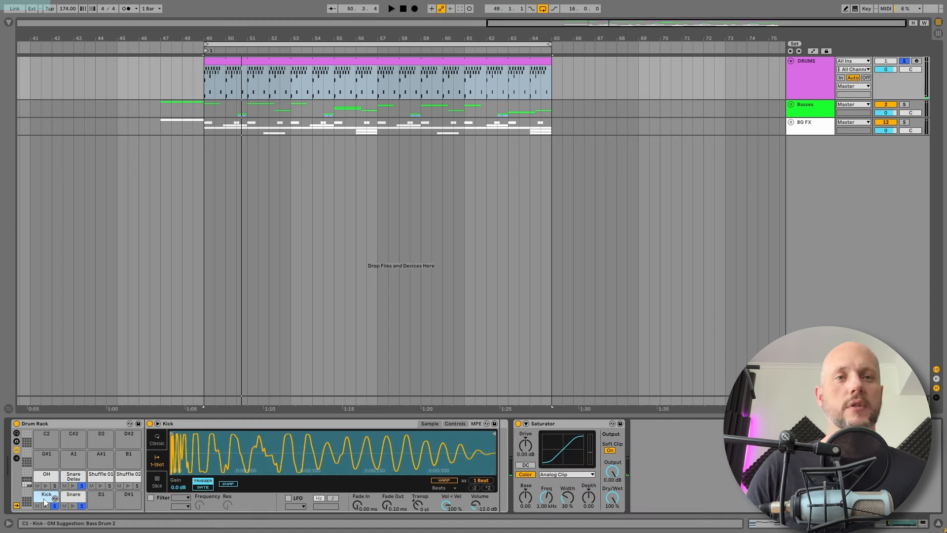
{"action": "key", "text": "space"}
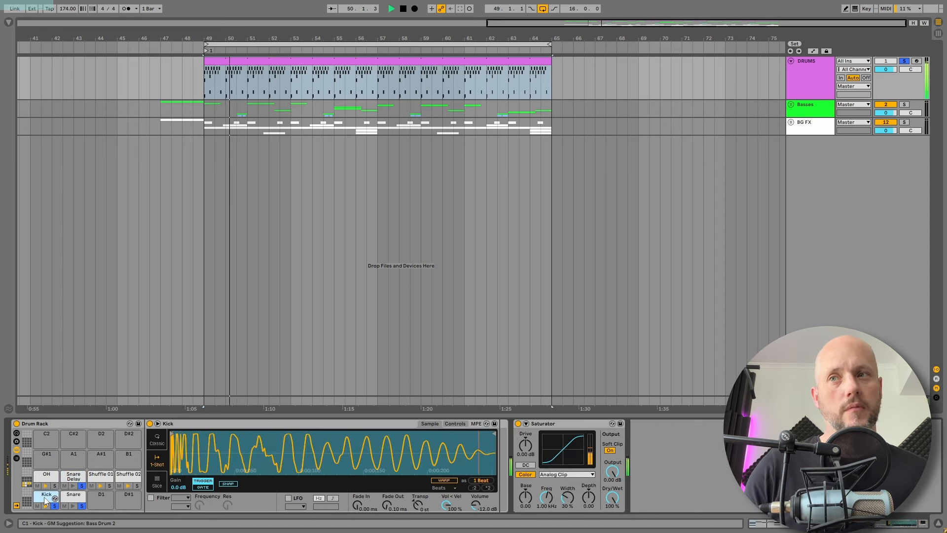
{"action": "left_click", "coordinate": [47, 482]}
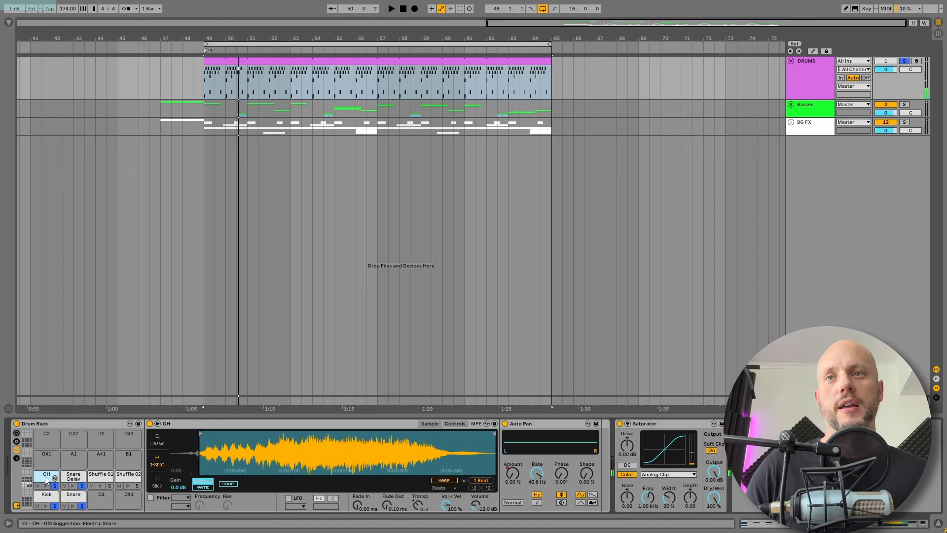
{"action": "key", "text": "space"}
{"action": "key", "text": "space"}
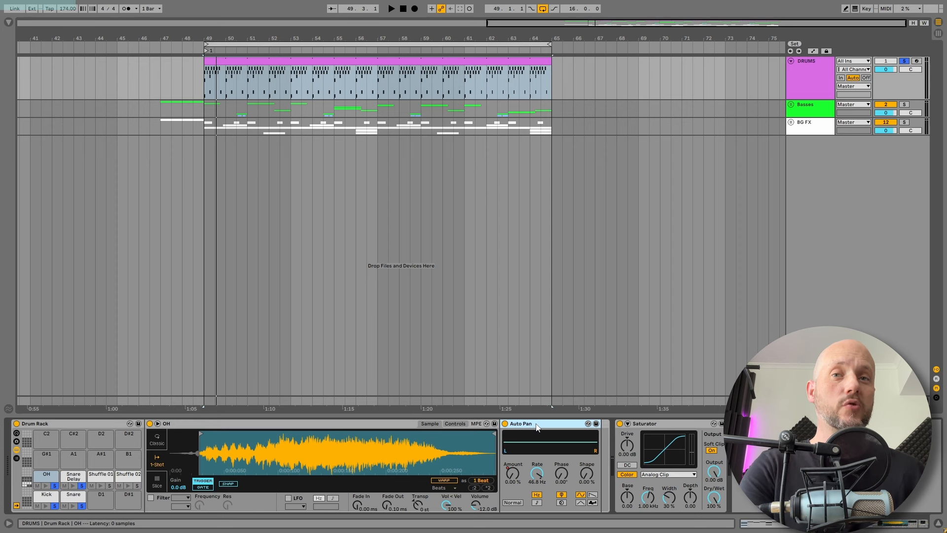
Step: Compare the OH pad with Auto Pan bypassed and enabled during playback, and set the Auto Pan's Shape to 86.5%
{"action": "key", "text": "space"}
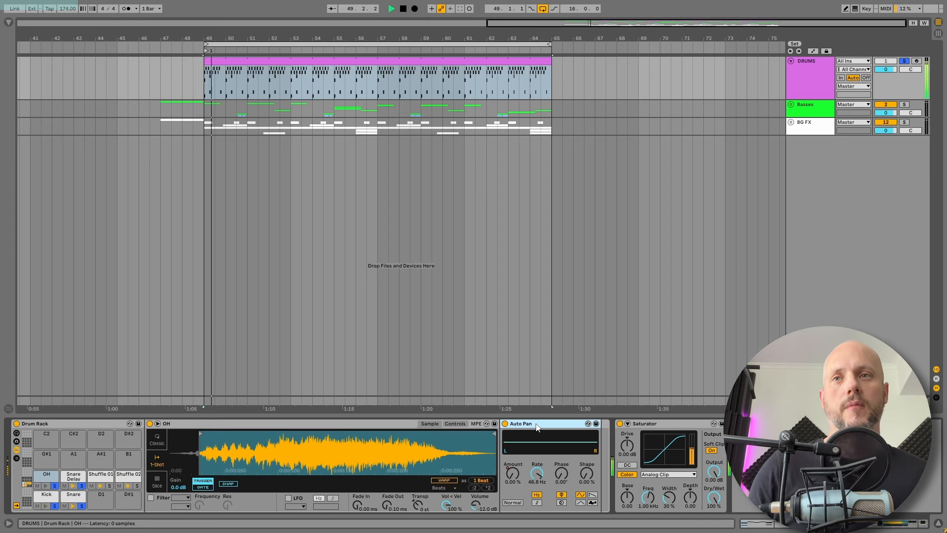
{"action": "left_click", "coordinate": [505, 423]}
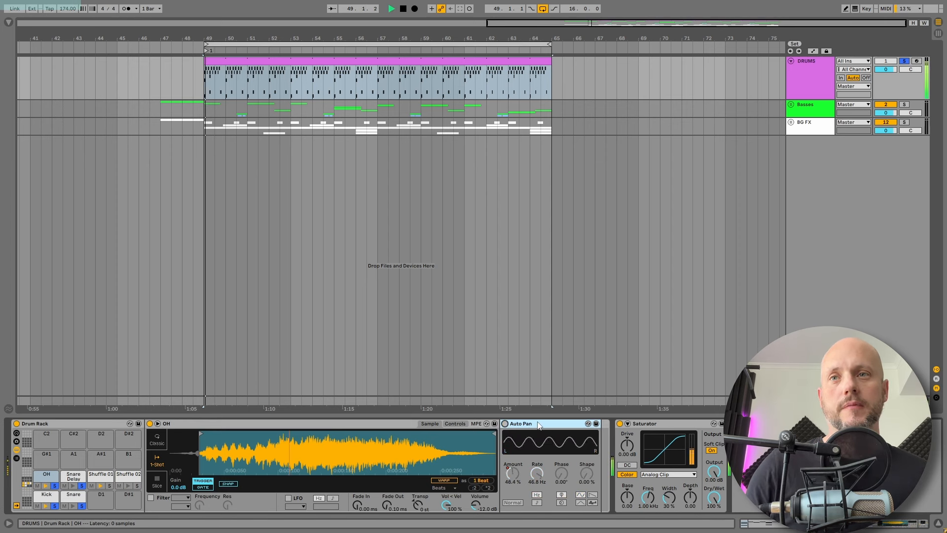
{"action": "left_click", "coordinate": [505, 423]}
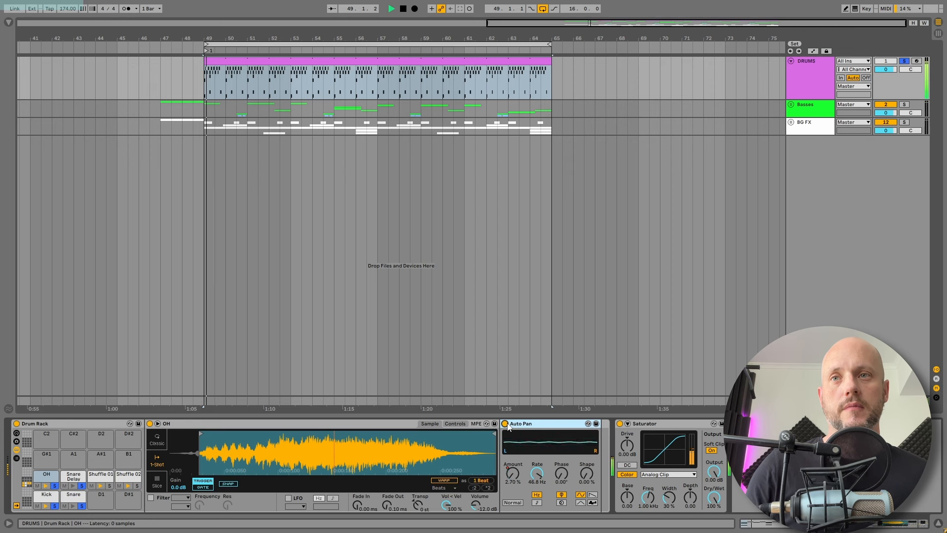
{"action": "left_click", "coordinate": [505, 423]}
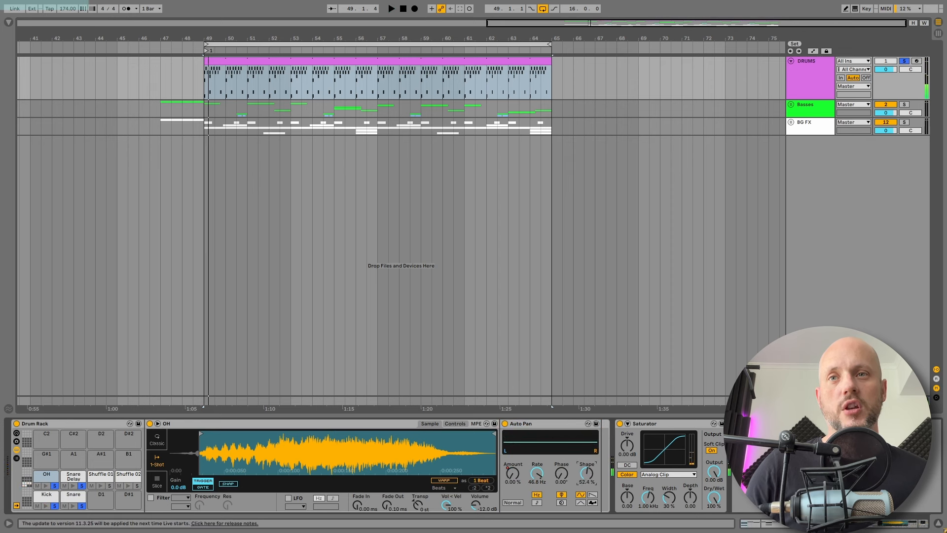
{"action": "key", "text": "space"}
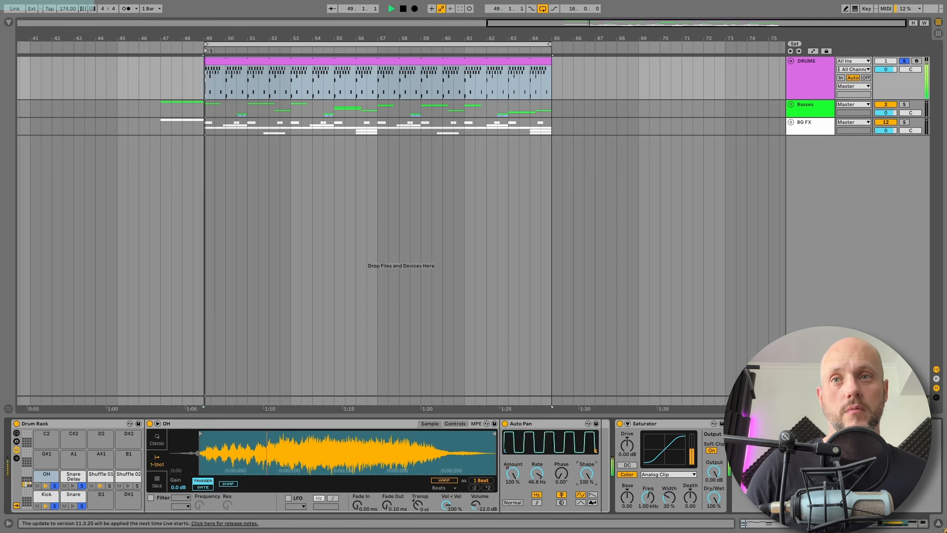
{"action": "key", "text": "space"}
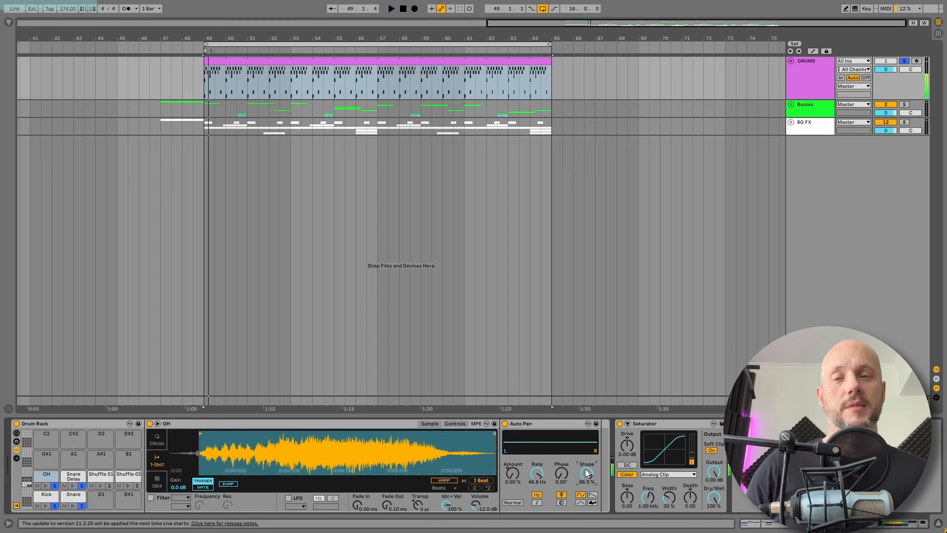
Step: Toggle the solo on the Shuffle 02 pad and play the drum pattern on the DRUMS track
{"action": "left_click", "coordinate": [546, 422]}
{"action": "left_click", "coordinate": [137, 485]}
{"action": "key", "text": "space"}
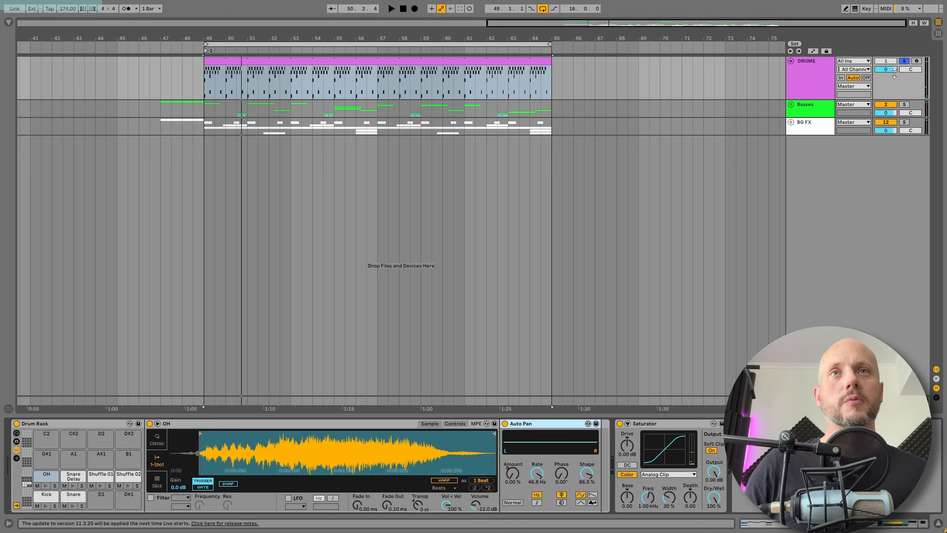
{"action": "left_click", "coordinate": [809, 67]}
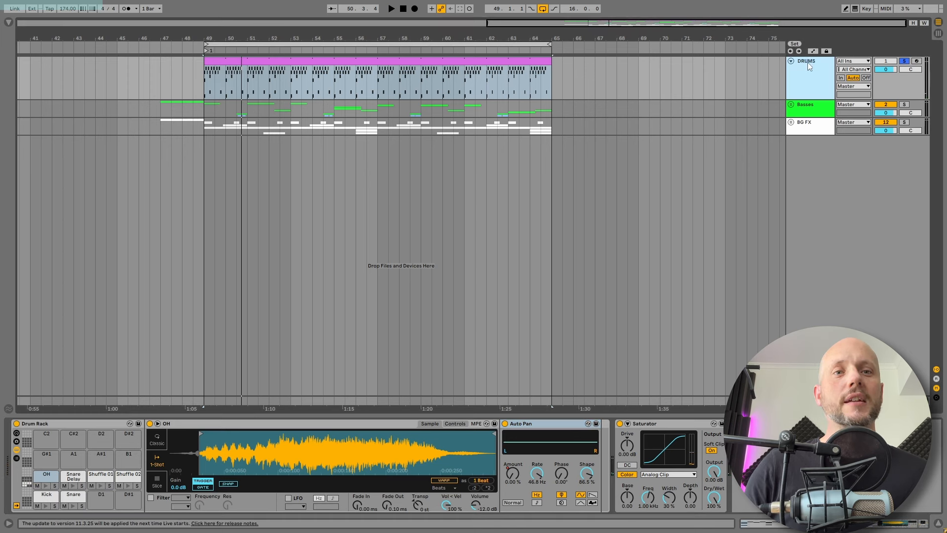
{"action": "key", "text": "space"}
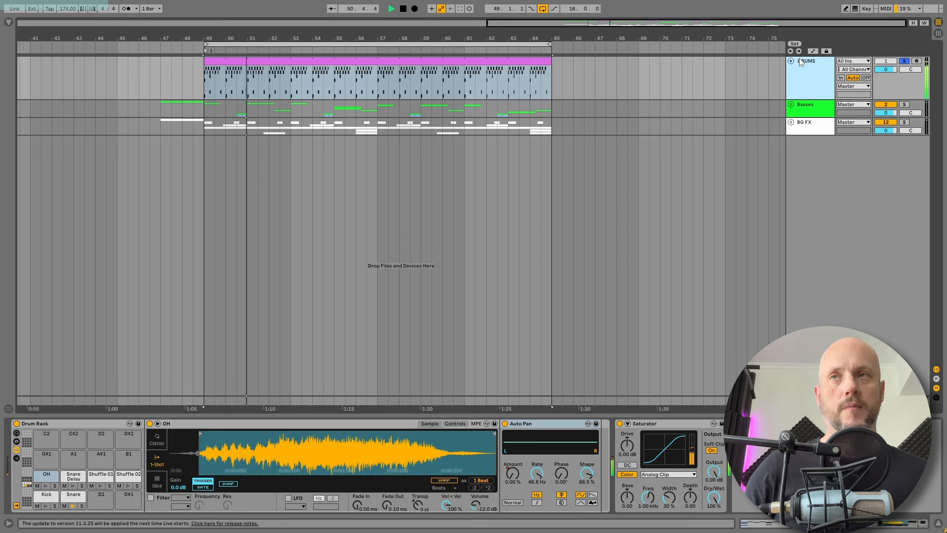
Step: Unfold the BG FX group and audition its Lazers track in solo together with the drums
{"action": "left_click", "coordinate": [903, 123]}
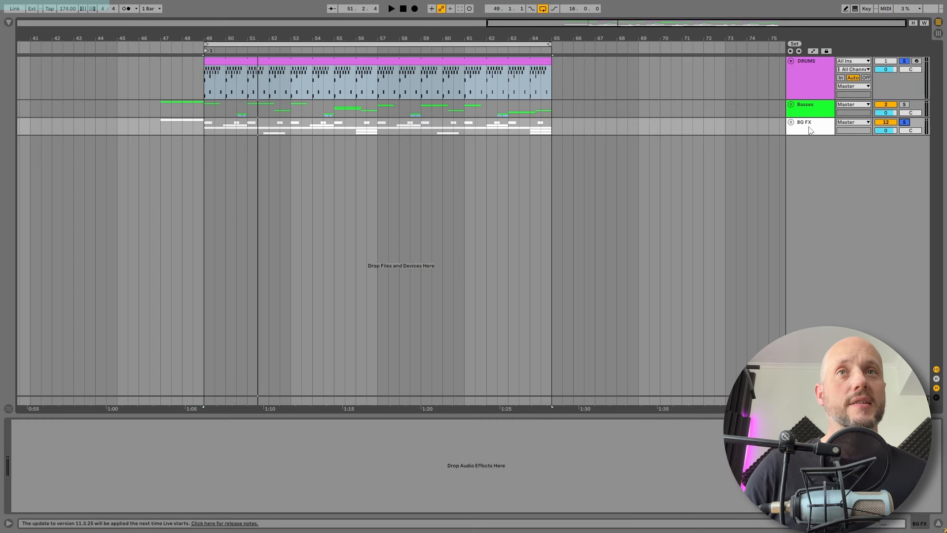
{"action": "left_click", "coordinate": [790, 123]}
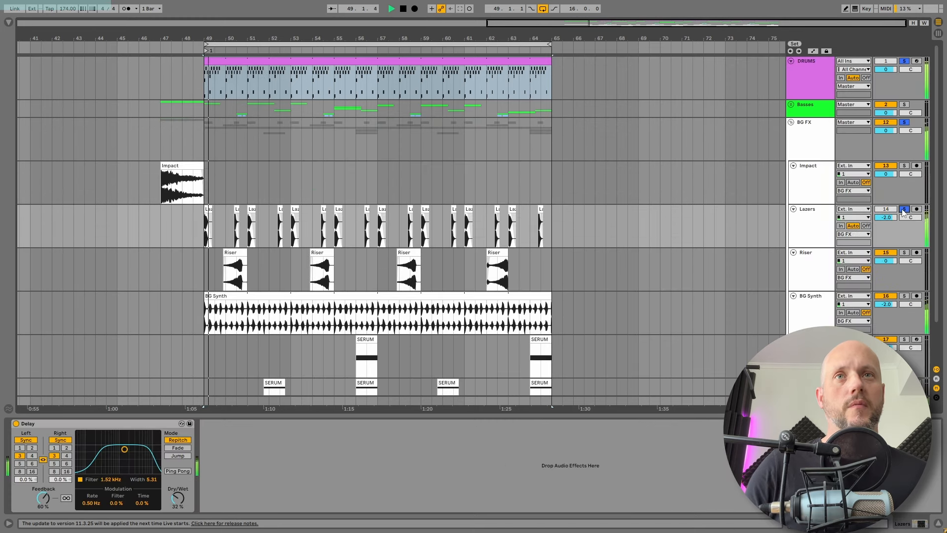
{"action": "left_click", "coordinate": [904, 122]}
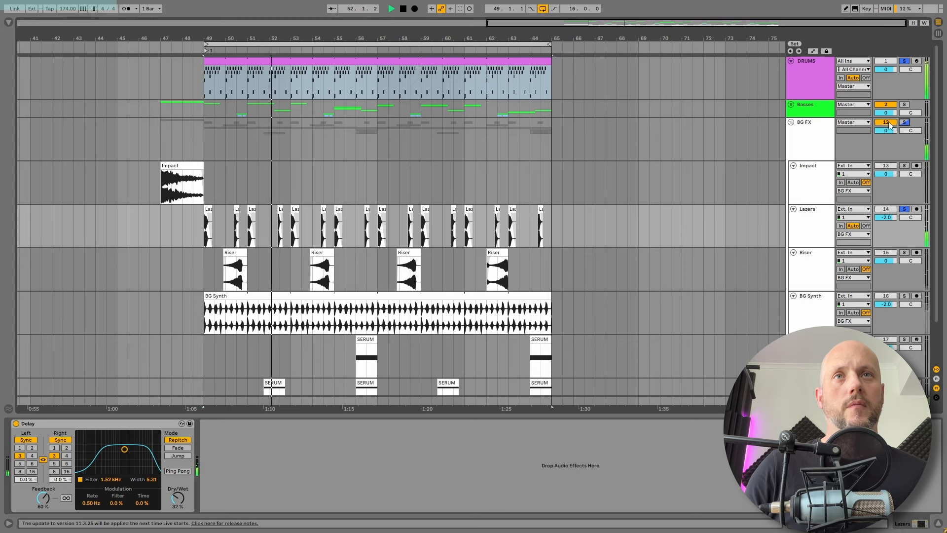
Step: Solo the BG Synth track in the BG FX group and play its clip
{"action": "scroll", "coordinate": [863, 207], "scroll_direction": "down", "scroll_amount": 3}
{"action": "left_click", "coordinate": [819, 257]}
{"action": "left_click", "coordinate": [906, 249]}
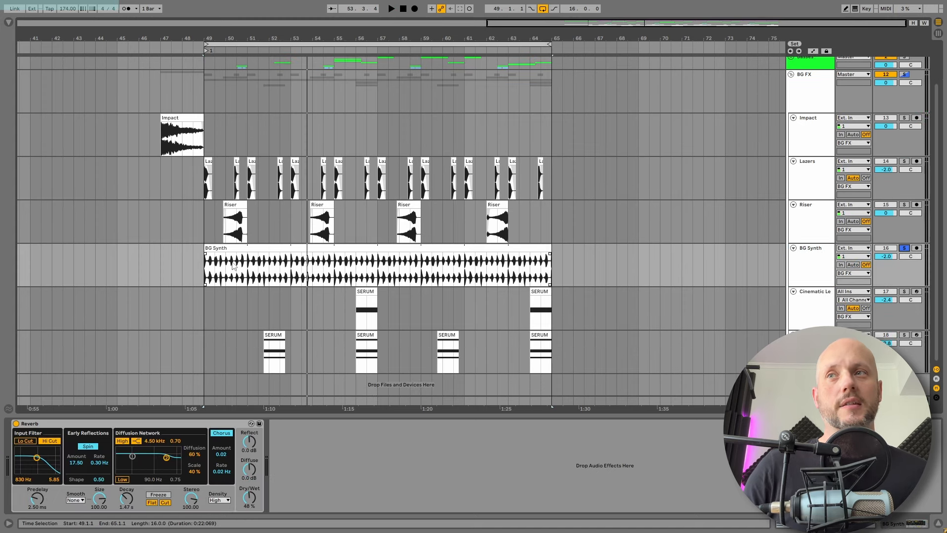
{"action": "left_click", "coordinate": [220, 249]}
{"action": "key", "text": "space"}
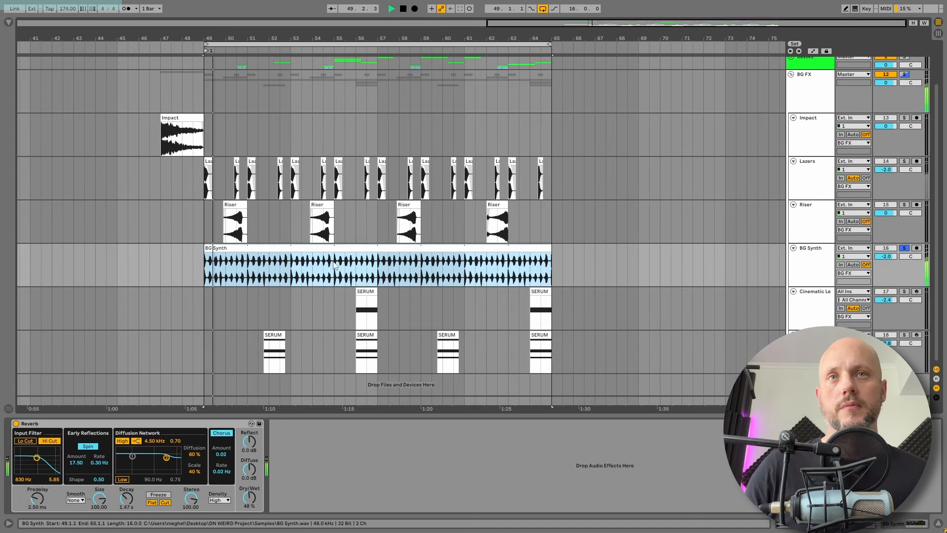
{"action": "left_click", "coordinate": [816, 251]}
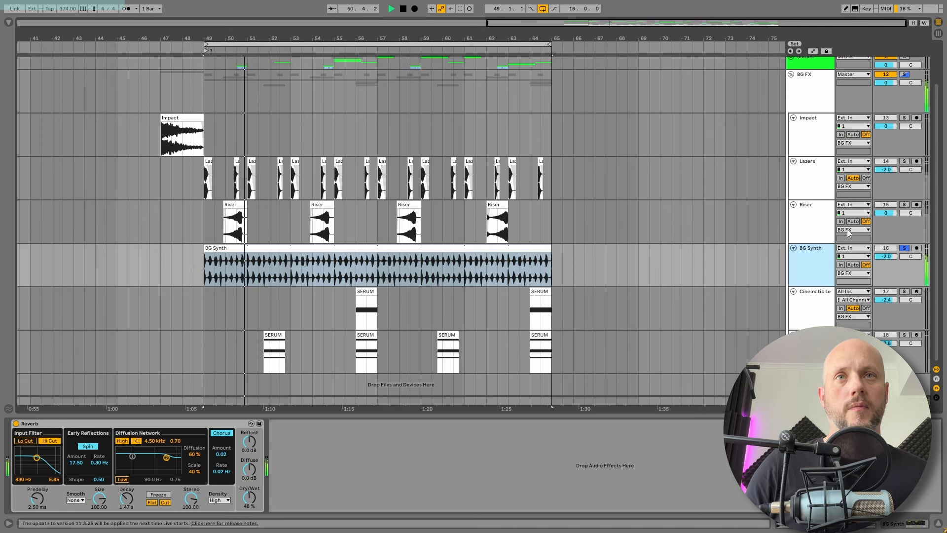
{"action": "key", "text": "space"}
Step: Solo the Riser track and play its first clip
{"action": "left_click", "coordinate": [903, 204]}
{"action": "left_click", "coordinate": [234, 219]}
{"action": "key", "text": "space"}
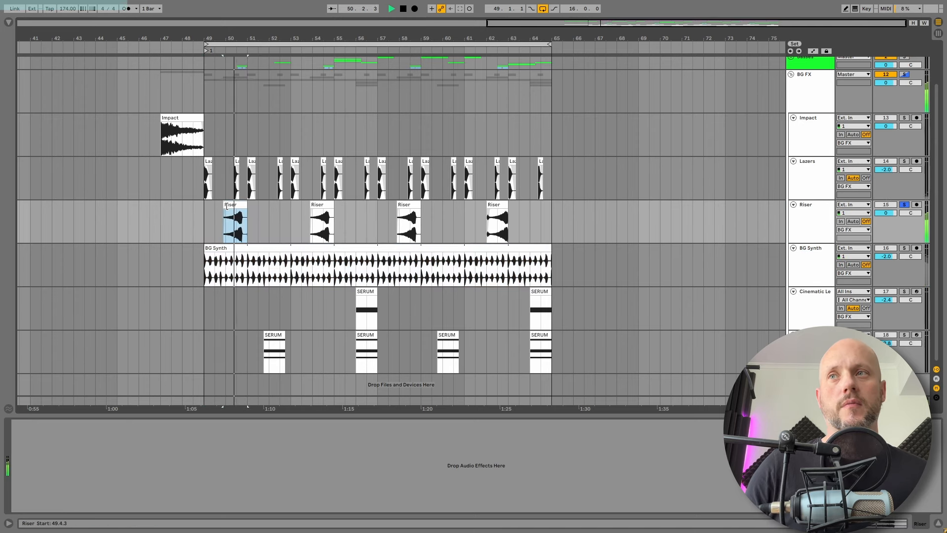
Step: Solo the Cinematic Lead and Strings Ensemble Legato tracks and audition their SERUM clips, including those at bar 64
{"action": "left_click", "coordinate": [904, 335]}
{"action": "left_click", "coordinate": [806, 306]}
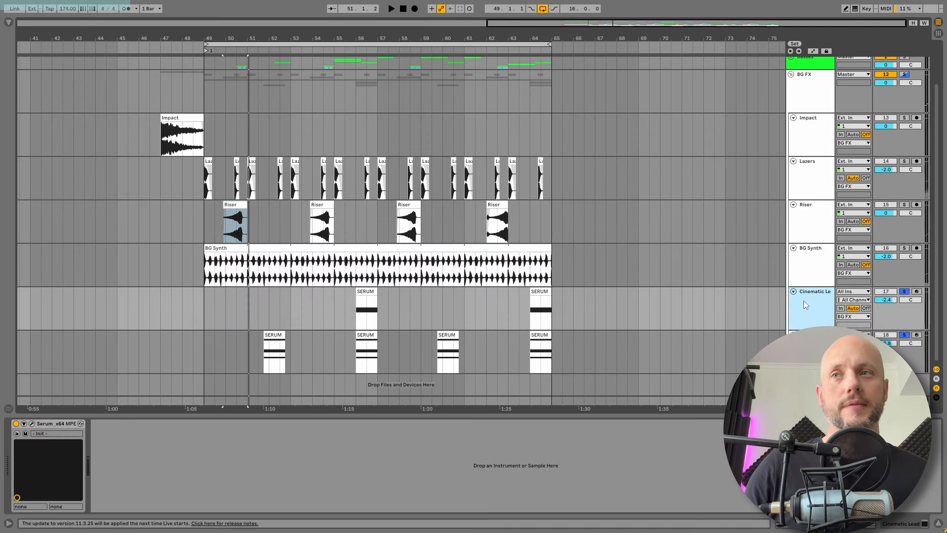
{"action": "left_click", "coordinate": [272, 337]}
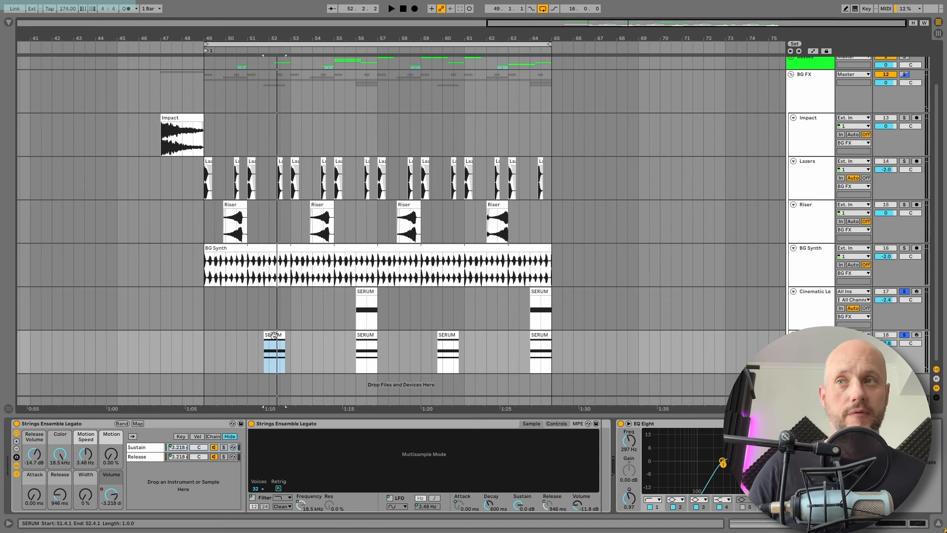
{"action": "key", "text": "space"}
{"action": "key", "text": "space"}
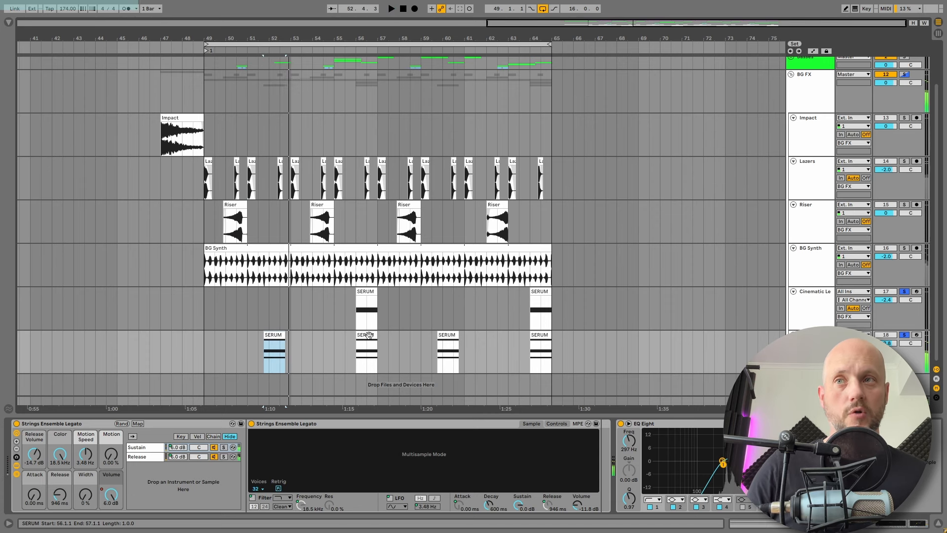
{"action": "left_click", "coordinate": [366, 336]}
{"action": "key", "text": "space"}
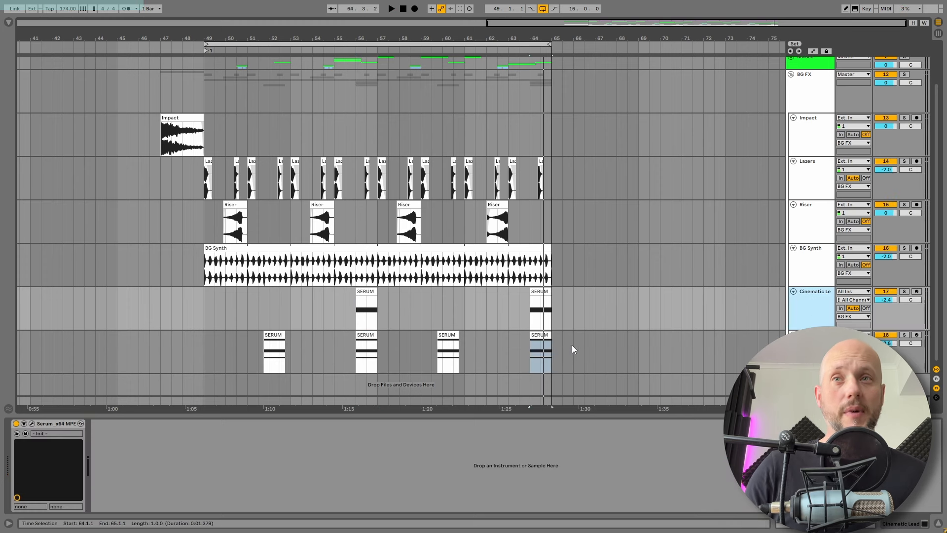
{"action": "left_click", "coordinate": [535, 293]}
Step: Play the soloed DRUMS track and BG FX group together from bar 49 and select the Impact track
{"action": "scroll", "coordinate": [330, 178], "scroll_direction": "up", "scroll_amount": 2}
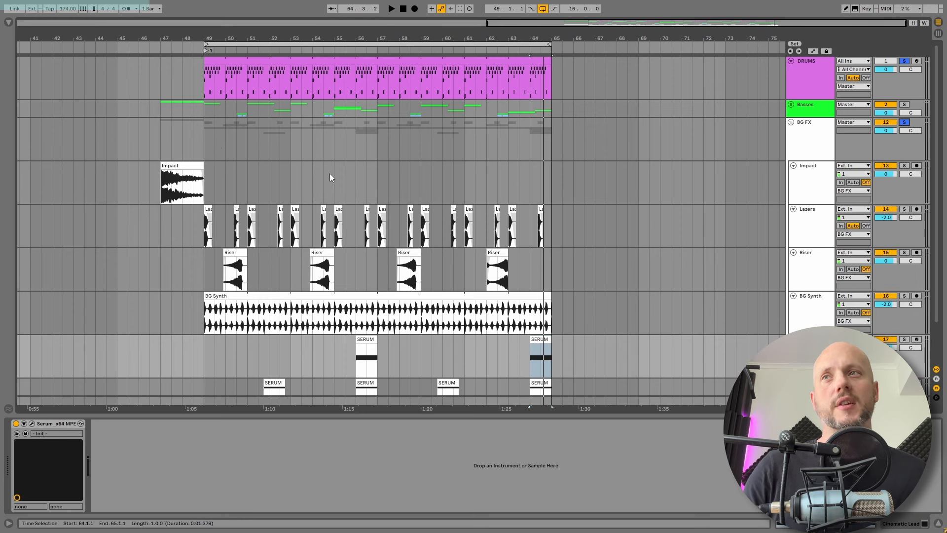
{"action": "left_click", "coordinate": [203, 132]}
{"action": "key", "text": "space"}
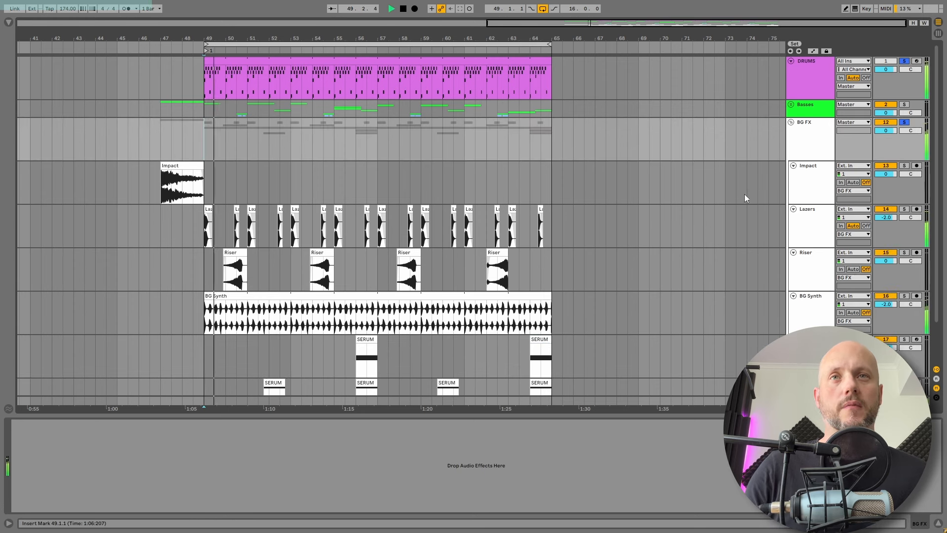
{"action": "left_click", "coordinate": [815, 167]}
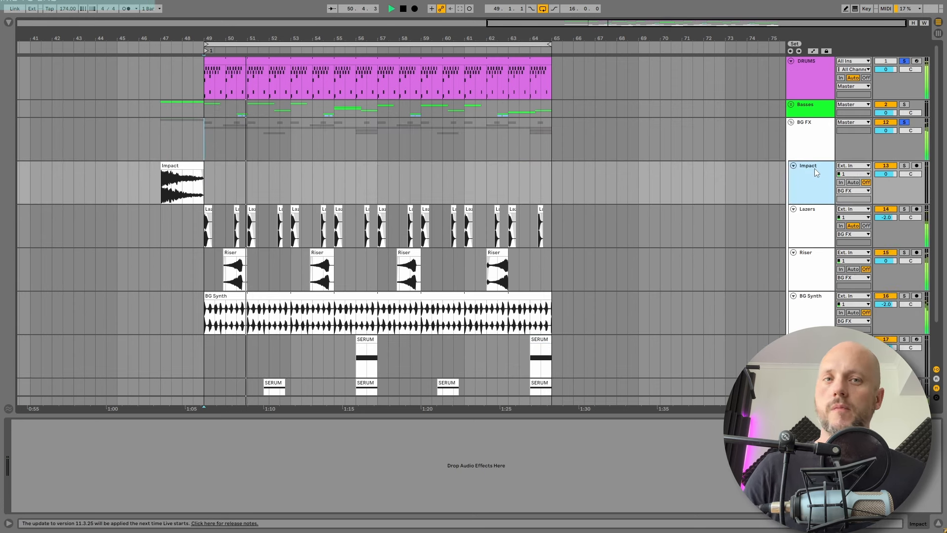
Step: Fold the BG FX group and play the soloed Main Bass Hit track's first clip at bar 49
{"action": "left_click", "coordinate": [803, 126]}
{"action": "left_click", "coordinate": [791, 122]}
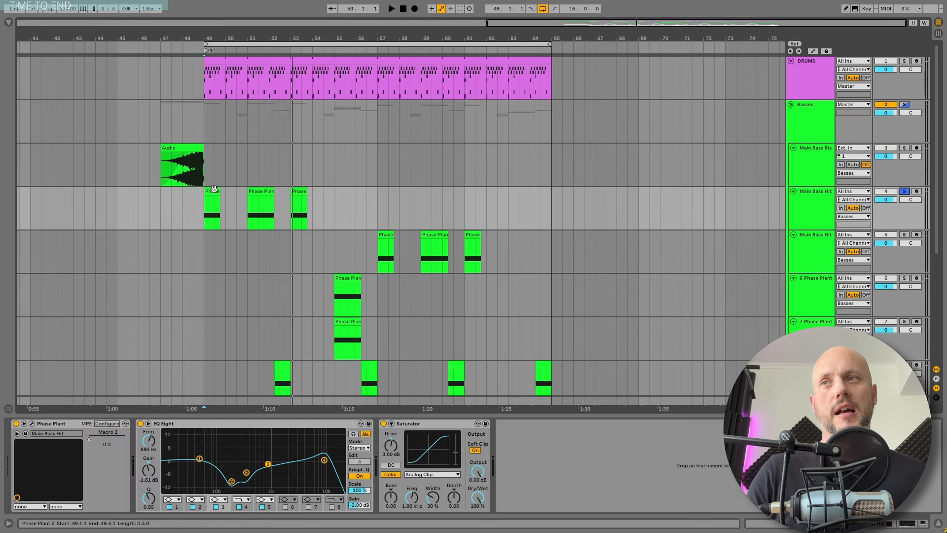
{"action": "left_click", "coordinate": [214, 190]}
{"action": "key", "text": "space"}
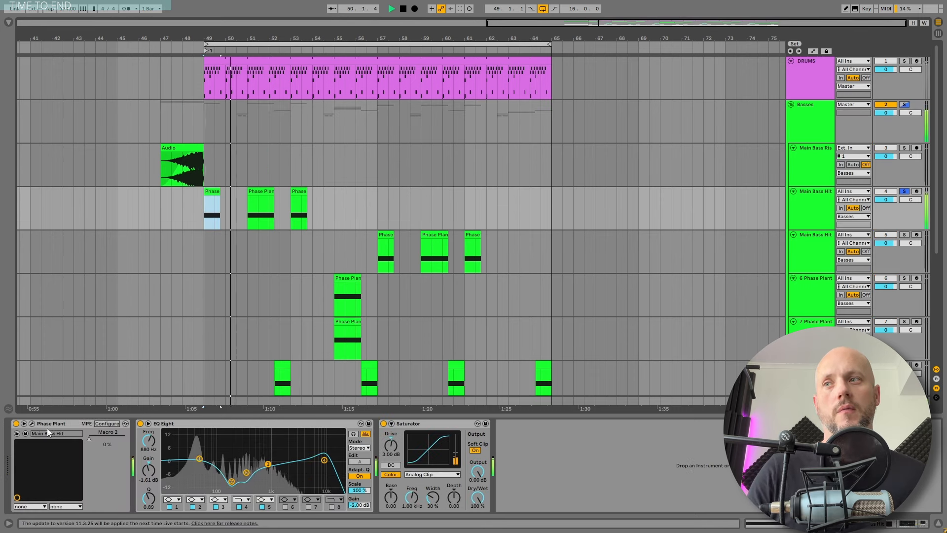
{"action": "key", "text": "space"}
Step: Open the Main Bass Hit Phase Plant patch and undo one change to restore the ×4.000 harmonic unison oscillator
{"action": "left_click", "coordinate": [32, 424]}
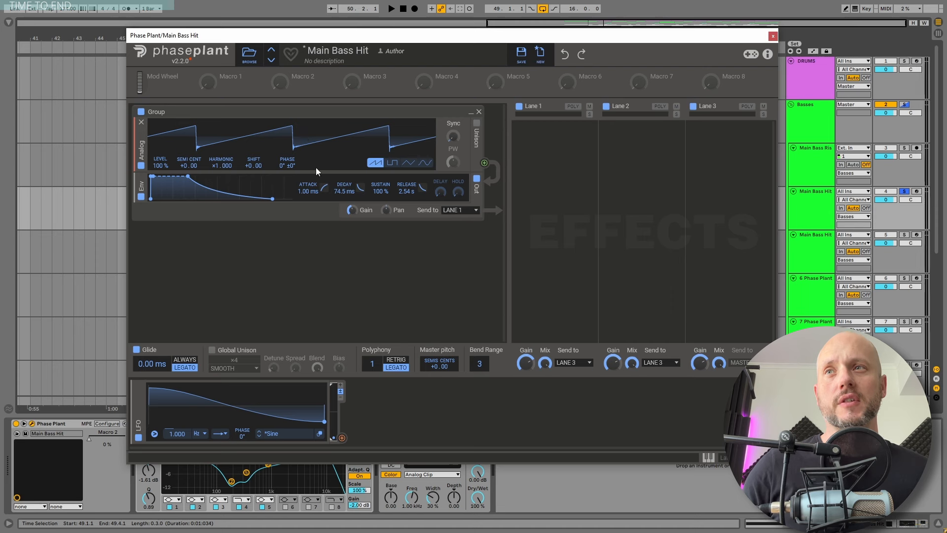
{"action": "left_click", "coordinate": [565, 57]}
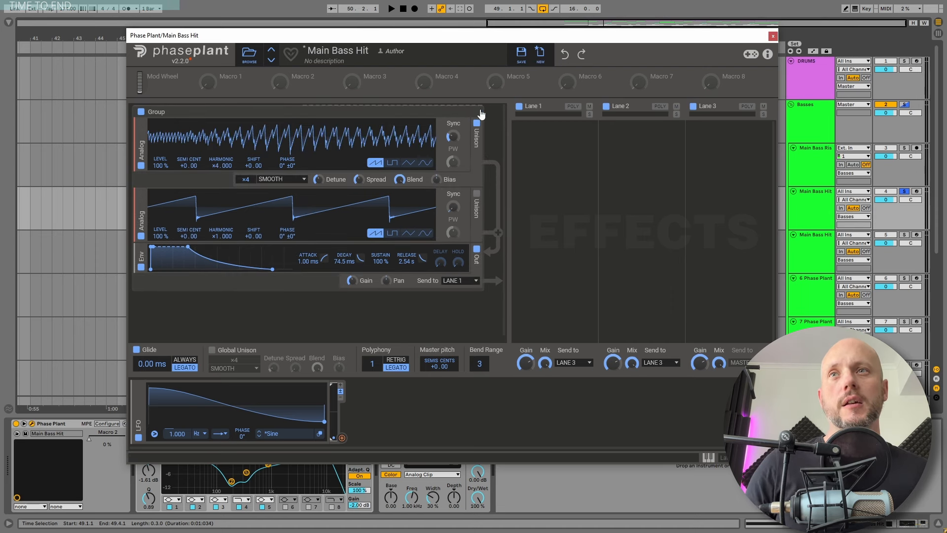
Step: Compare the first oscillator's sound with Unison on and off, leaving it switched on
{"action": "key", "text": "space"}
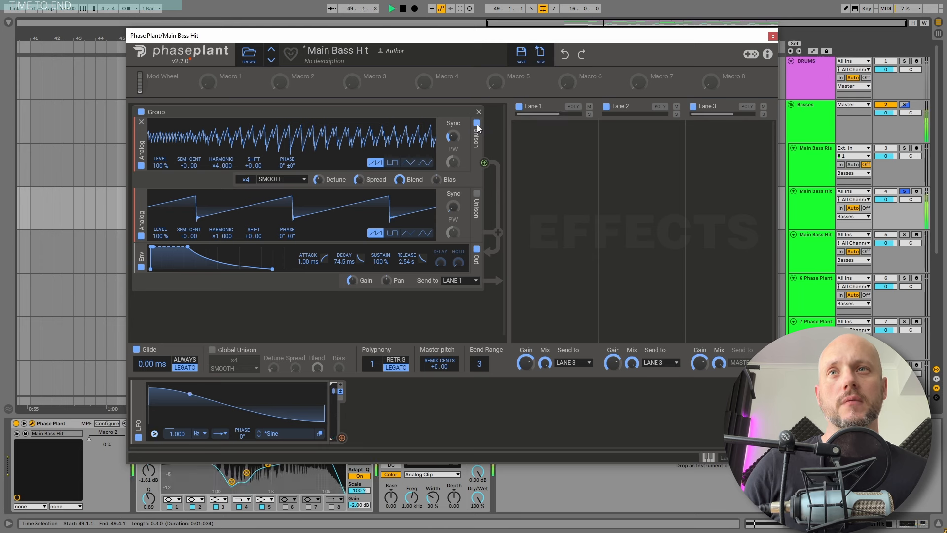
{"action": "left_click", "coordinate": [476, 123]}
{"action": "key", "text": "space"}
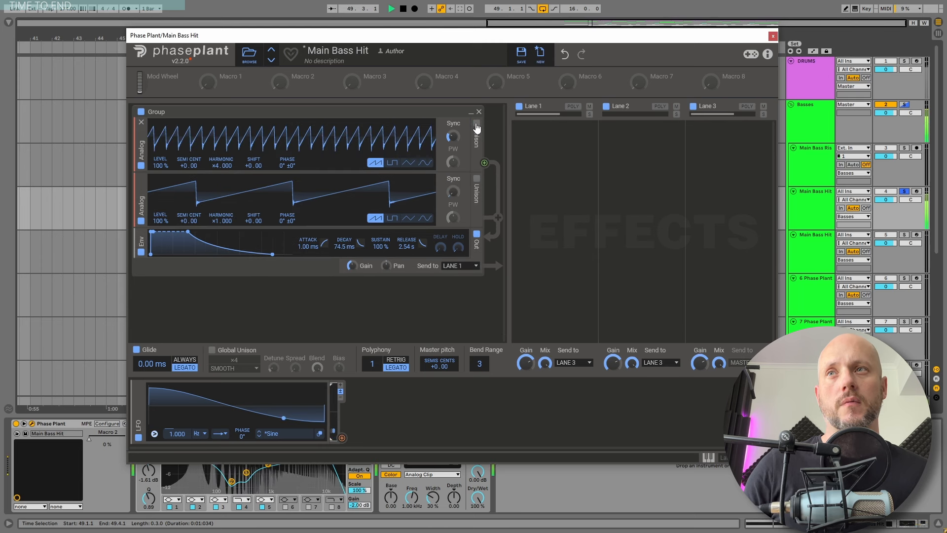
{"action": "key", "text": "space"}
{"action": "left_click", "coordinate": [476, 123]}
{"action": "key", "text": "space"}
{"action": "key", "text": "space"}
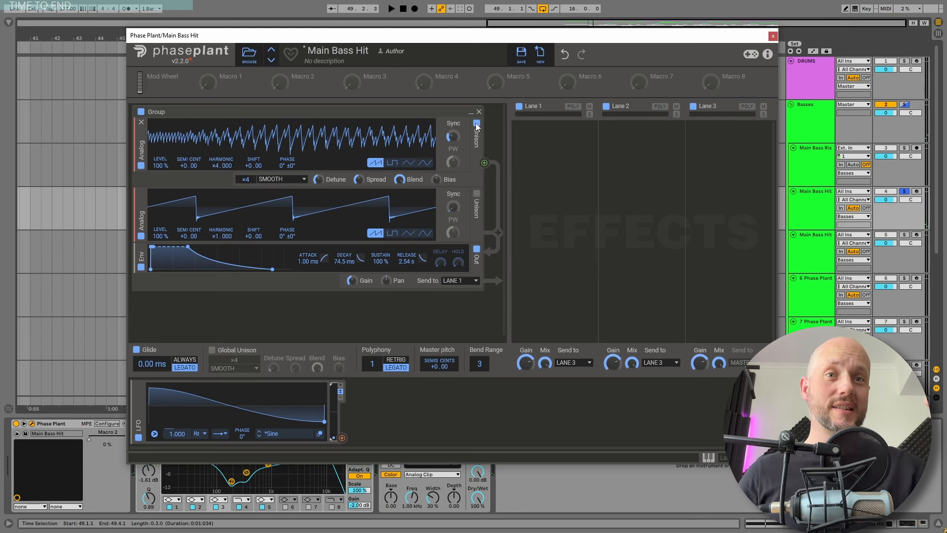
Step: Step back through the patch's undo history to restore the generator Filter and the SUB sine group
{"action": "left_click", "coordinate": [564, 54]}
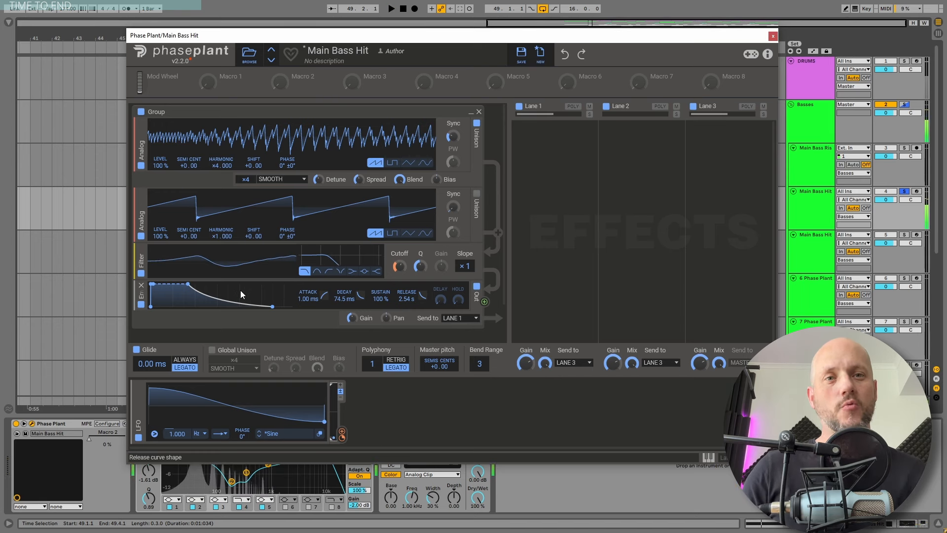
{"action": "left_click", "coordinate": [565, 55]}
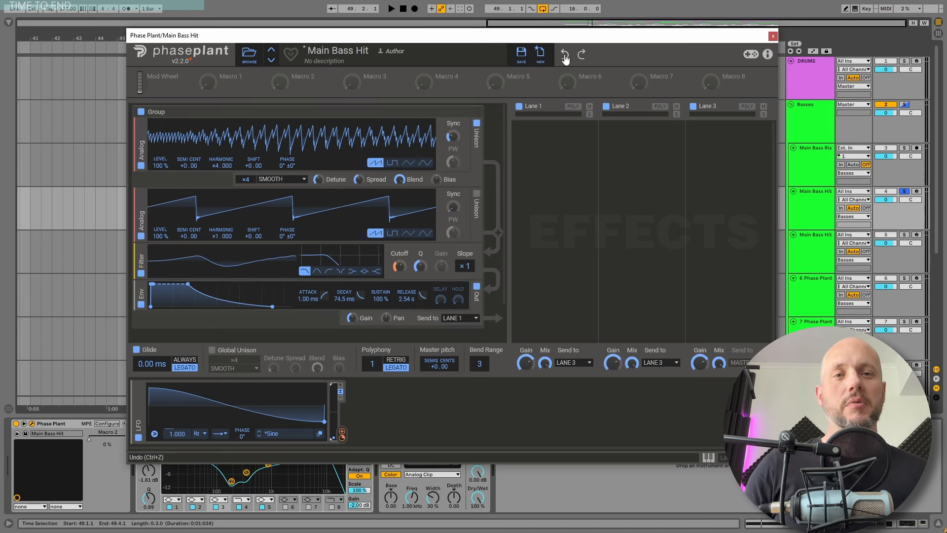
{"action": "scroll", "coordinate": [473, 226], "scroll_direction": "down", "scroll_amount": 5}
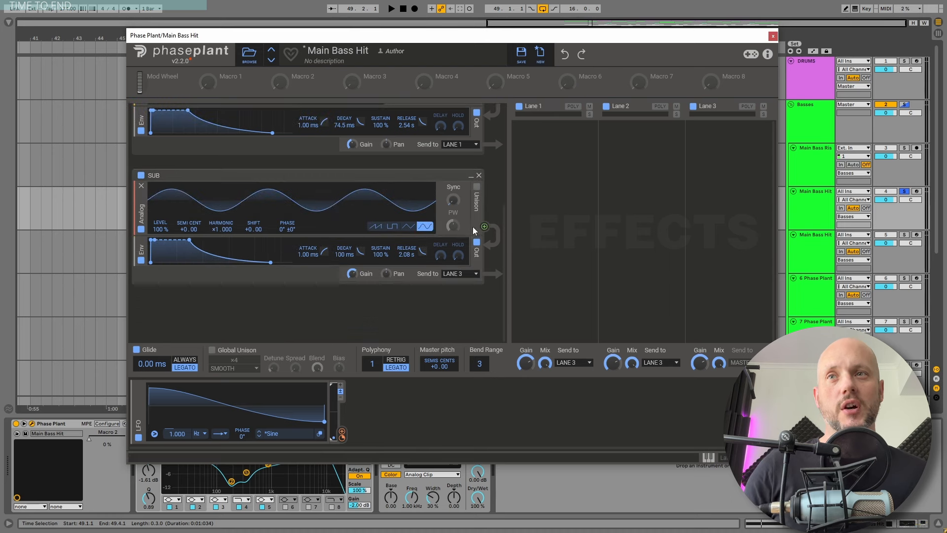
{"action": "left_click", "coordinate": [565, 55]}
{"action": "scroll", "coordinate": [378, 240], "scroll_direction": "up", "scroll_amount": 5}
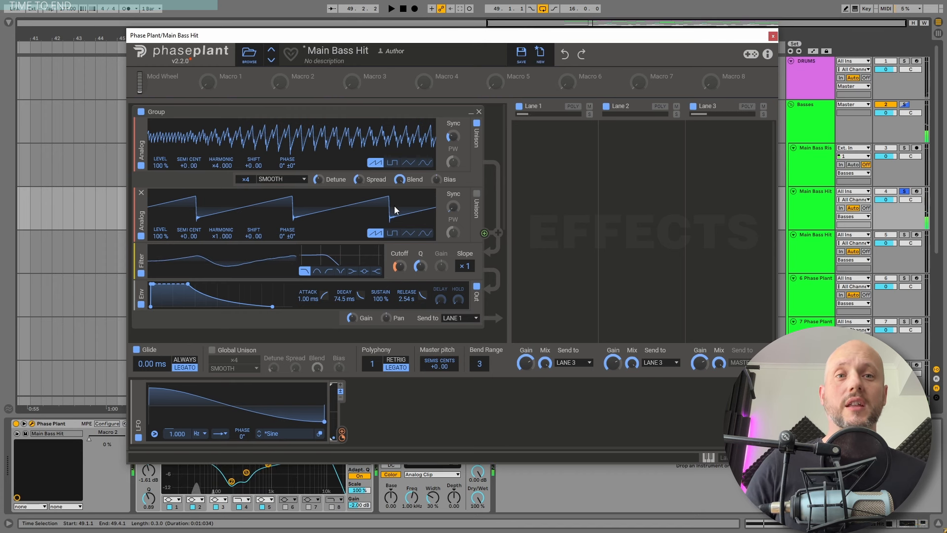
Step: Undo further changes to restore the two Overdrive Distortions and the Convolver in Lane 1, and play the bass
{"action": "left_click", "coordinate": [565, 54]}
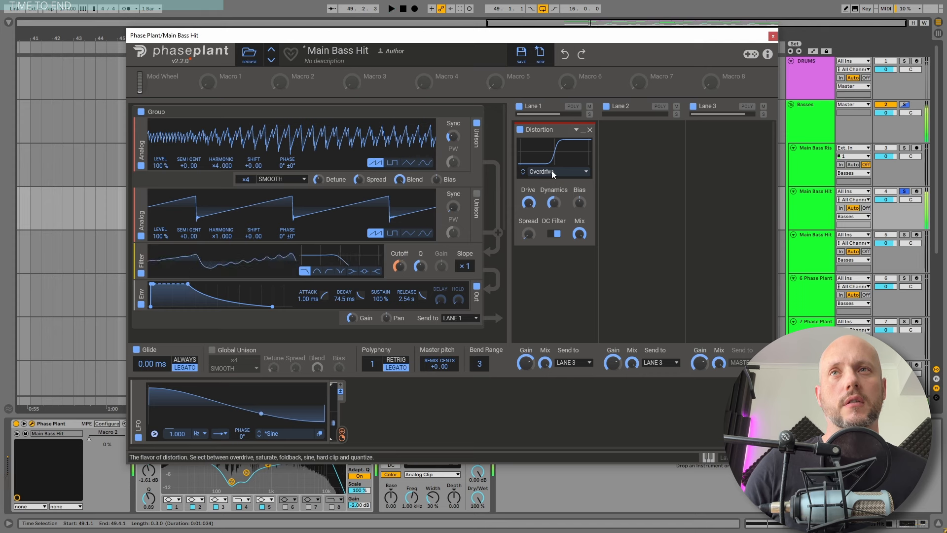
{"action": "left_click", "coordinate": [564, 55]}
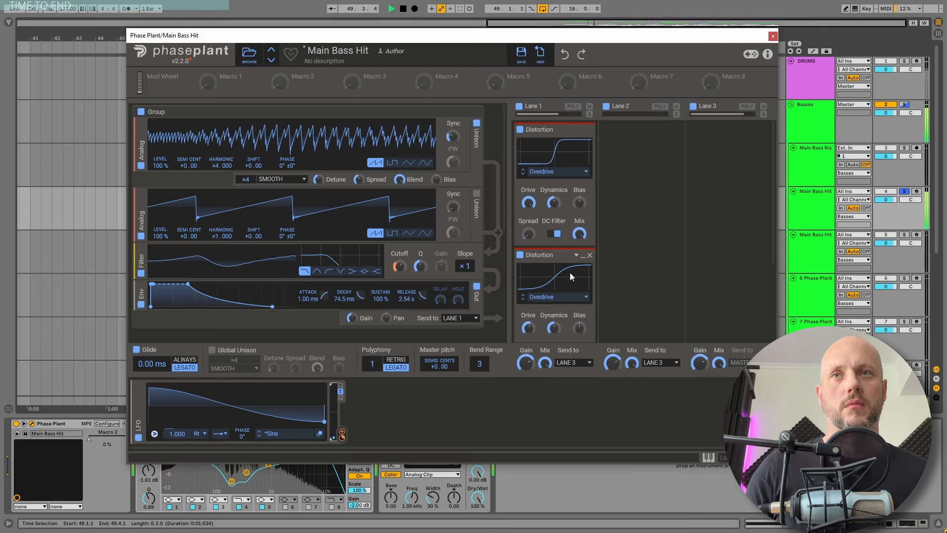
{"action": "scroll", "coordinate": [570, 275], "scroll_direction": "down", "scroll_amount": 4}
{"action": "key", "text": "space"}
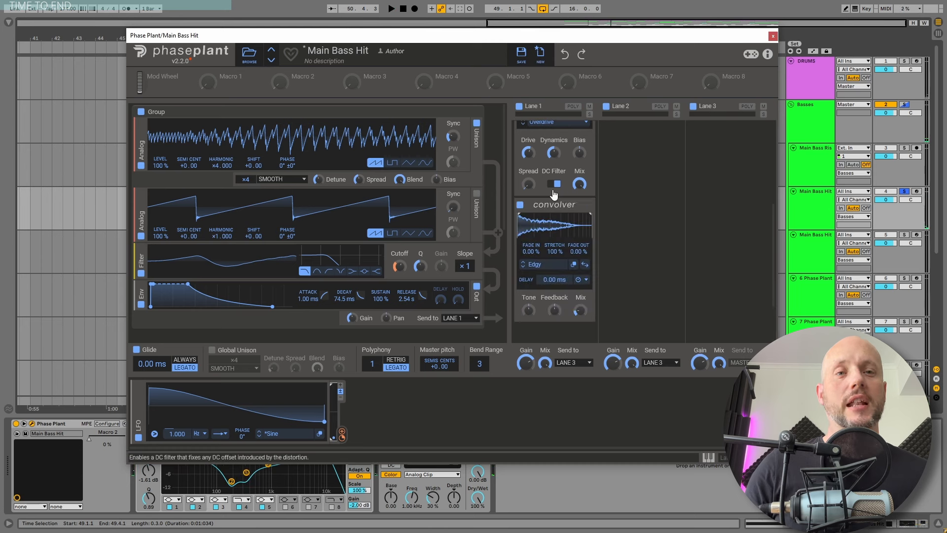
Step: Audition the bass with the Convolver's Mix raised to about 40%, and lower the Mix again
{"action": "key", "text": "space"}
{"action": "key", "text": "space"}
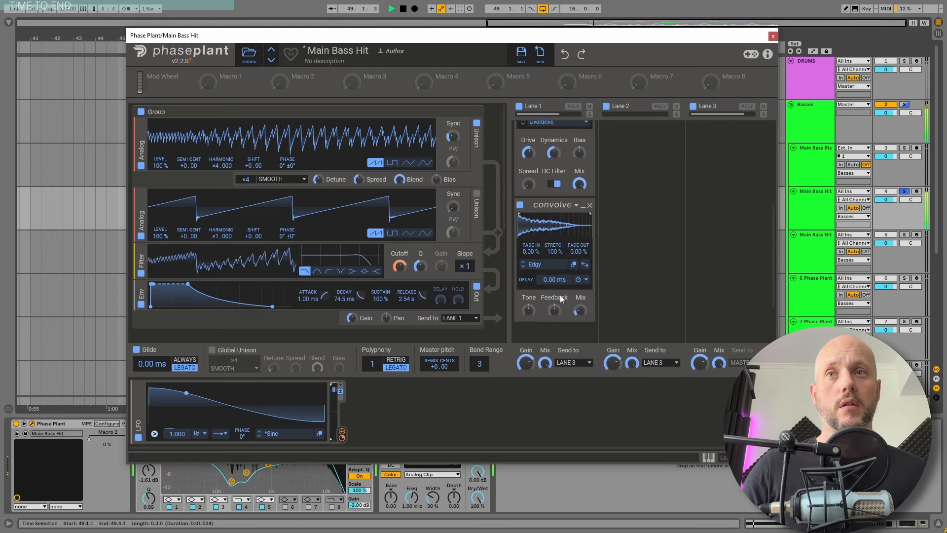
{"action": "key", "text": "space"}
{"action": "key", "text": "space"}
{"action": "left_click_drag", "start_coordinate": [581, 311], "coordinate": [581, 256]}
{"action": "key", "text": "space"}
{"action": "key", "text": "space"}
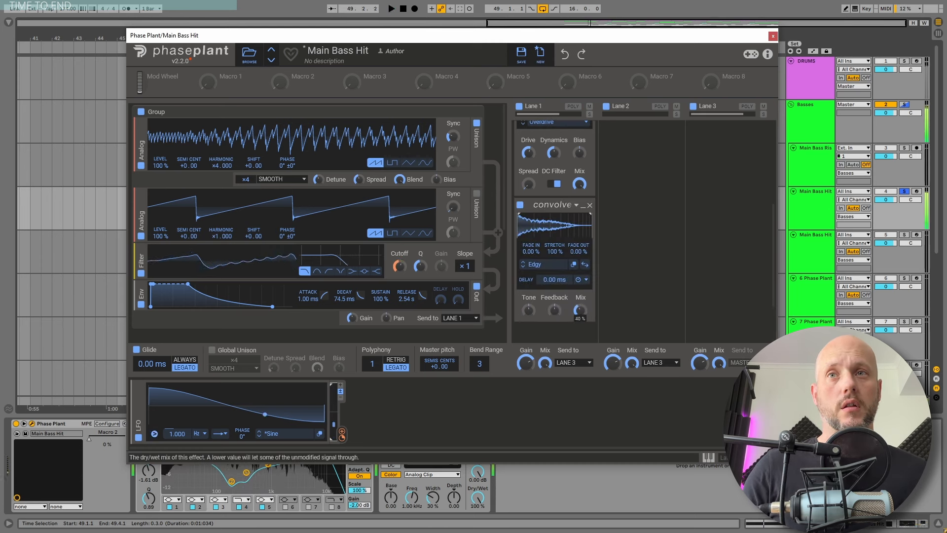
{"action": "left_click_drag", "start_coordinate": [580, 311], "coordinate": [581, 314]}
{"action": "key", "text": "space"}
{"action": "key", "text": "space"}
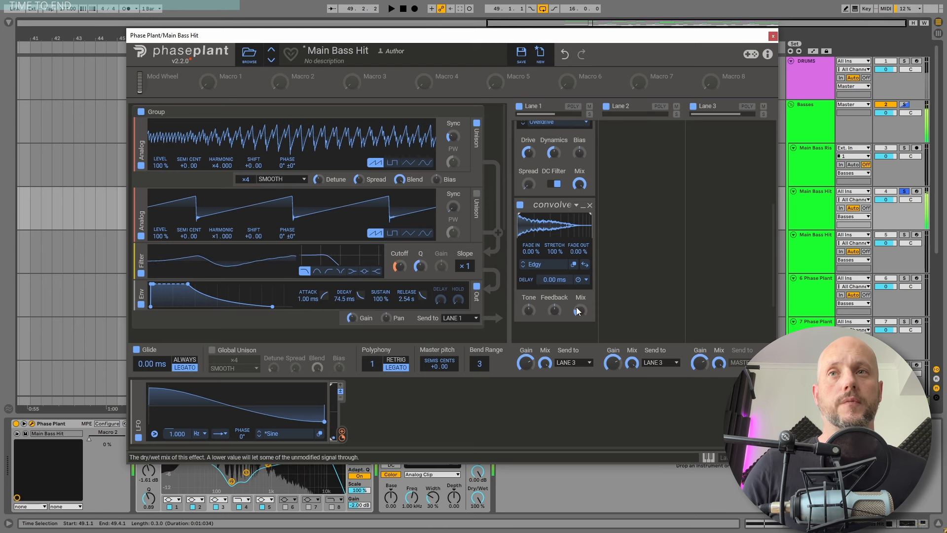
Step: Continue undoing changes to restore the high-pass Filter, the following Overdrive Distortion and the Reverb in Lane 1, auditioning the bass
{"action": "left_click", "coordinate": [566, 58]}
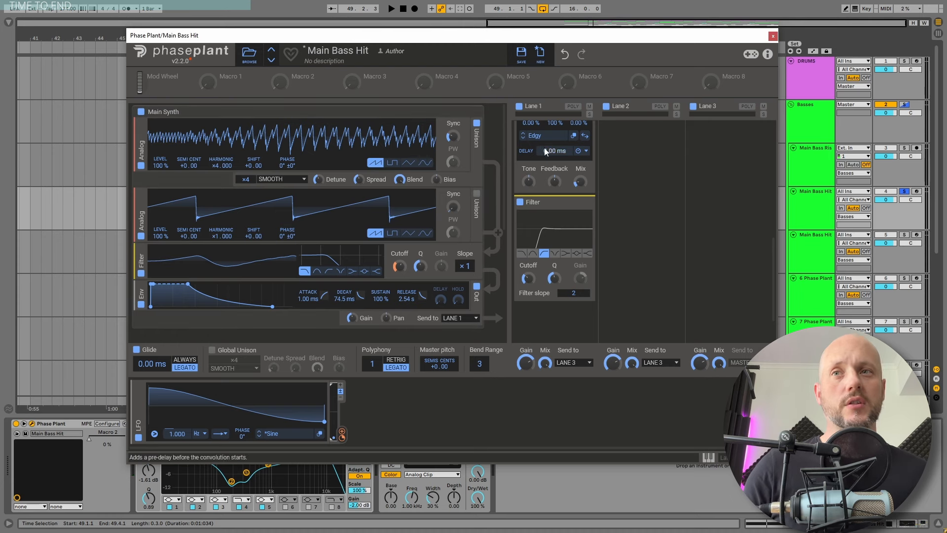
{"action": "scroll", "coordinate": [490, 271], "scroll_direction": "down", "scroll_amount": 5}
{"action": "scroll", "coordinate": [467, 239], "scroll_direction": "up", "scroll_amount": 3}
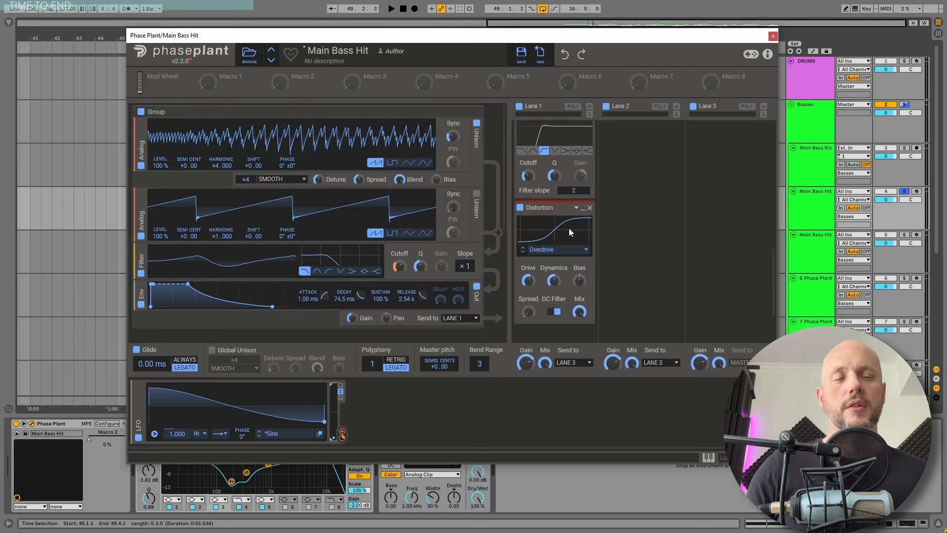
{"action": "key", "text": "space"}
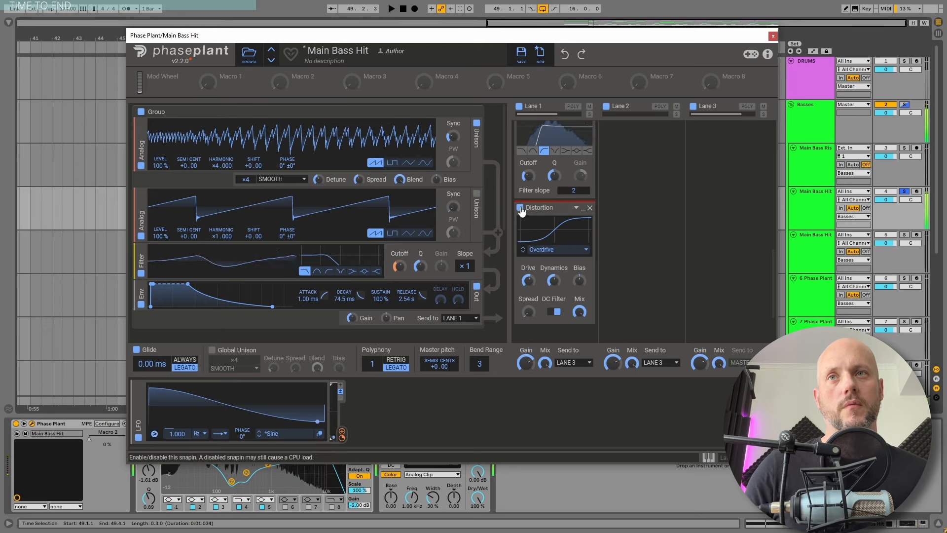
{"action": "left_click", "coordinate": [565, 55]}
{"action": "key", "text": "space"}
{"action": "scroll", "coordinate": [600, 234], "scroll_direction": "down", "scroll_amount": 3}
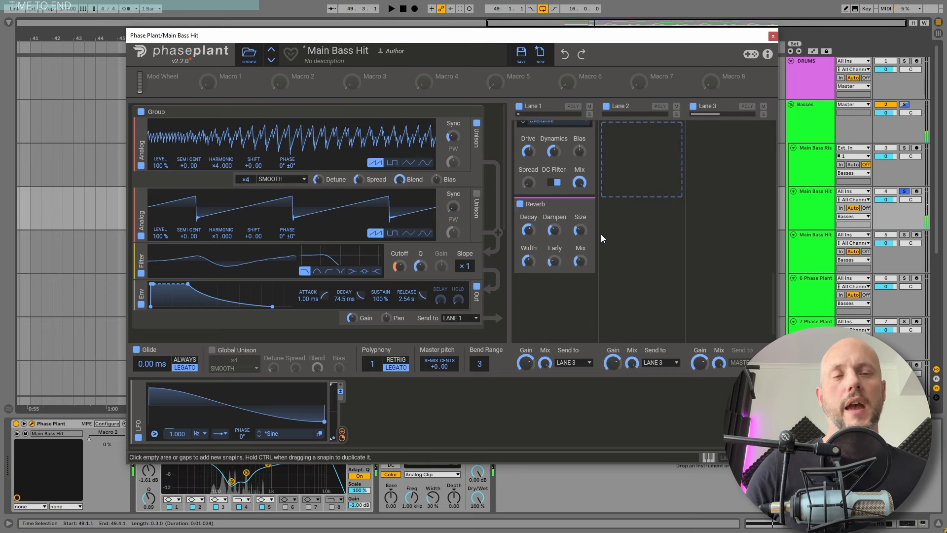
{"action": "key", "text": "space"}
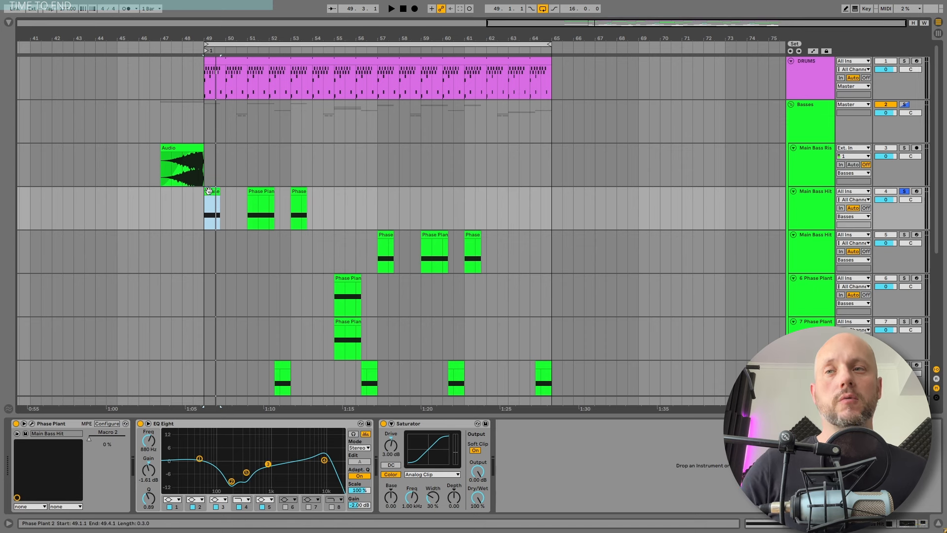
Step: Examine the EQ Eight and Saturator on the Main Bass Hit track and play its clips at bars 49 and 51
{"action": "left_click", "coordinate": [194, 424]}
{"action": "left_click", "coordinate": [426, 427]}
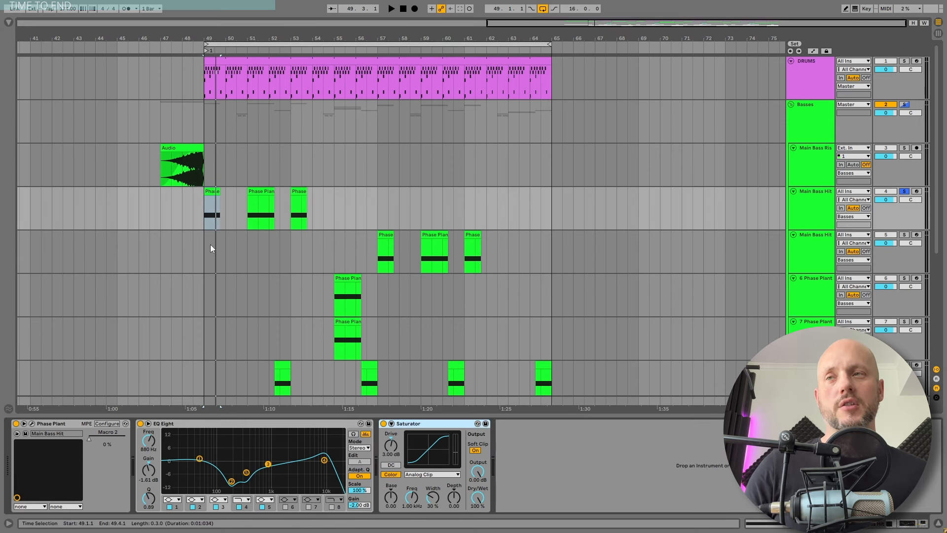
{"action": "key", "text": "space"}
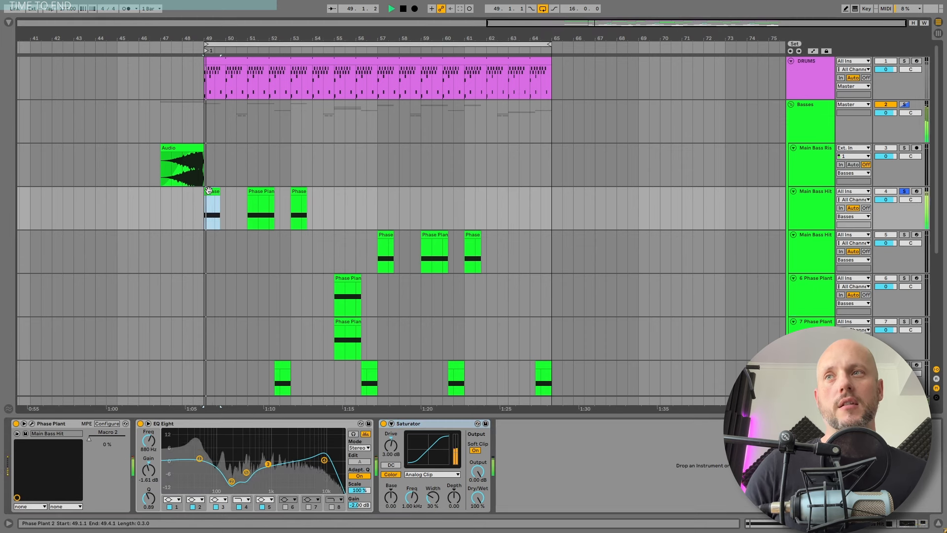
{"action": "left_click", "coordinate": [263, 191]}
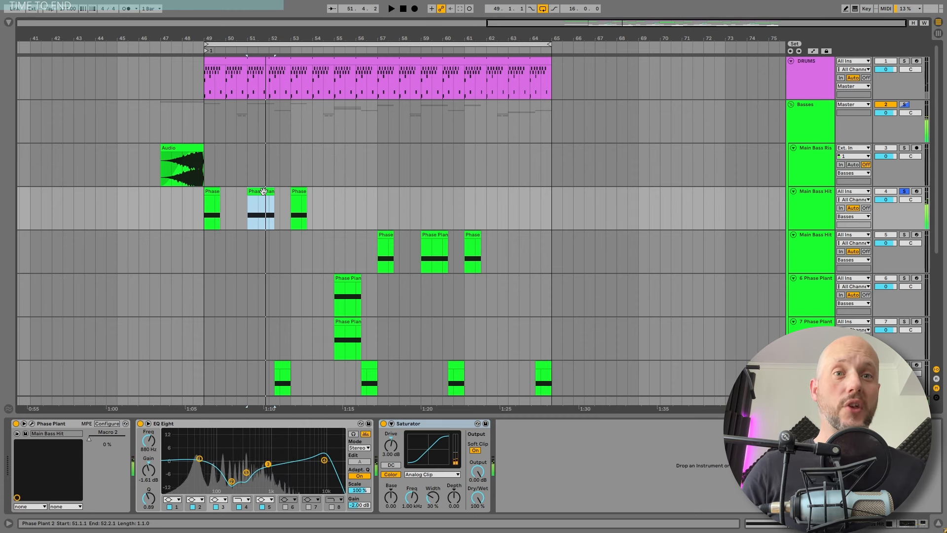
Step: Solo the second Main Bass Hit track and play its first clip at bar 57
{"action": "left_click", "coordinate": [823, 247]}
{"action": "left_click", "coordinate": [904, 235]}
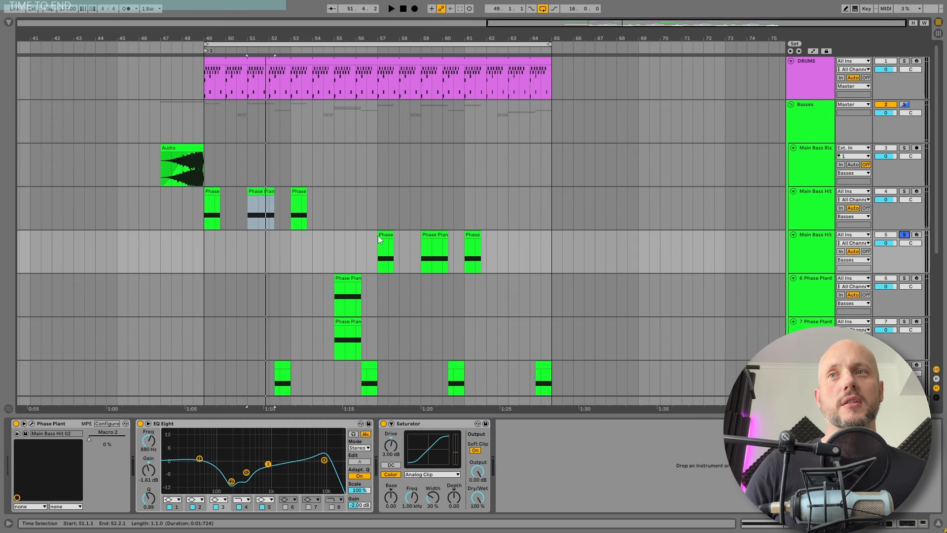
{"action": "left_click", "coordinate": [383, 235]}
{"action": "key", "text": "space"}
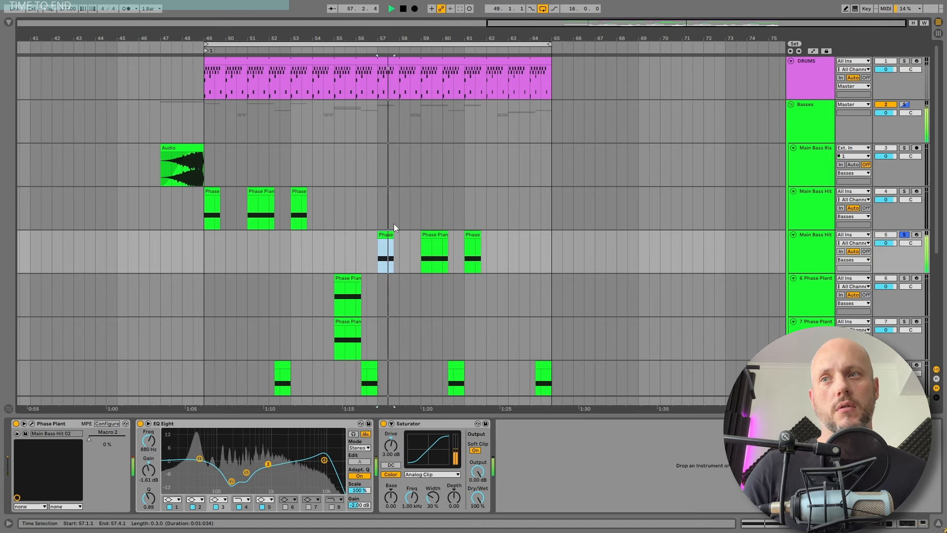
Step: In the Main Bass Hit 02 Phase Plant patch, audition the first oscillator's Harmonic at ×4.000 and set it to ×2.000
{"action": "left_click", "coordinate": [32, 423]}
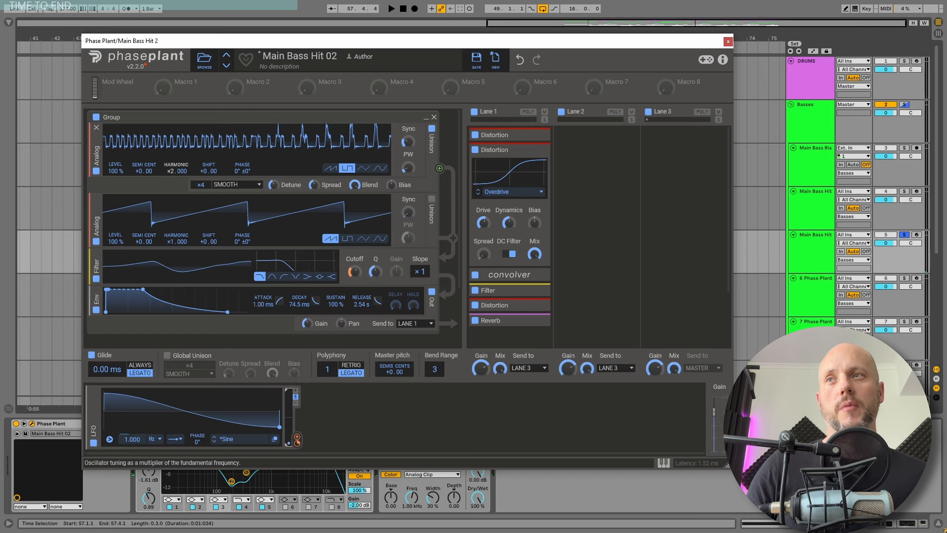
{"action": "key", "text": "space"}
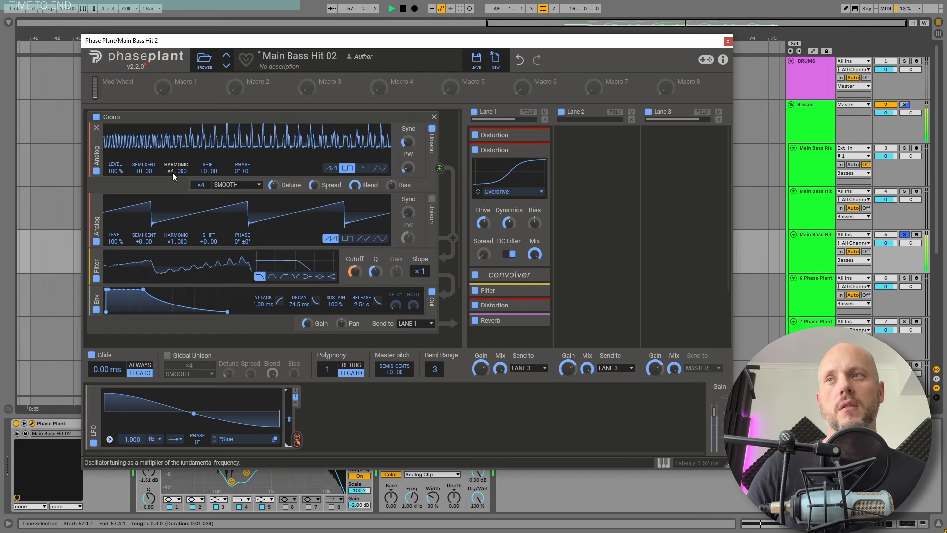
{"action": "key", "text": "space"}
{"action": "left_click_drag", "start_coordinate": [172, 173], "coordinate": [173, 185]}
{"action": "key", "text": "space"}
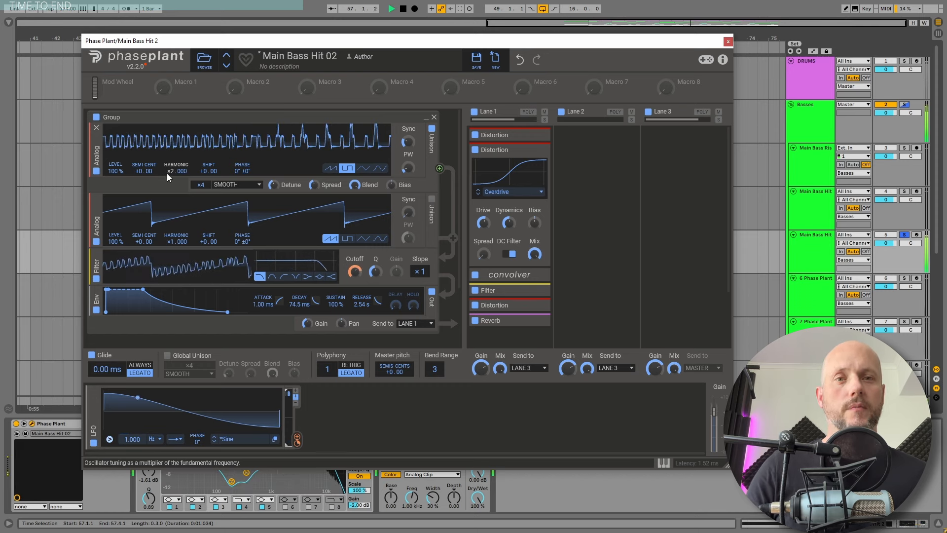
{"action": "key", "text": "space"}
{"action": "left_click", "coordinate": [727, 42]}
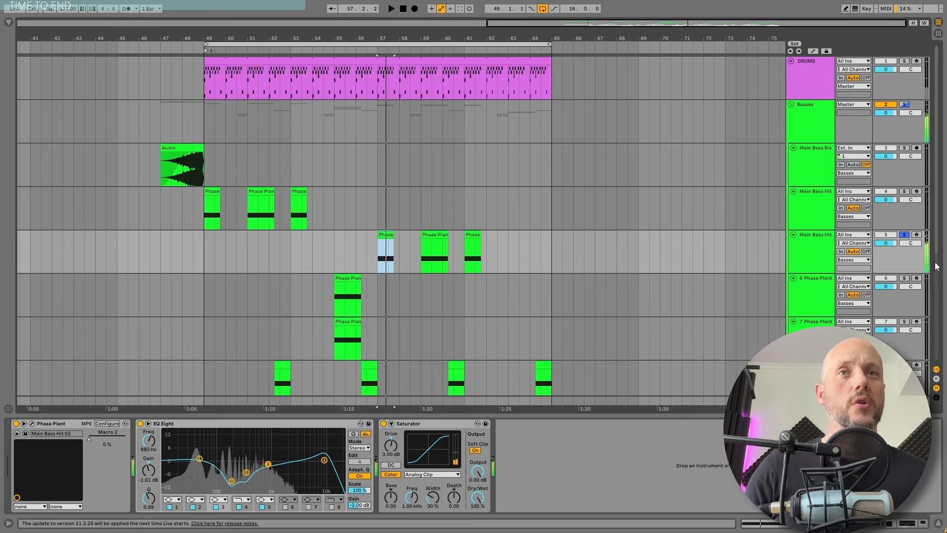
Step: Unsolo the second Main Bass Hit track and play the full mix, including from its bar 57 clip
{"action": "left_click", "coordinate": [904, 235]}
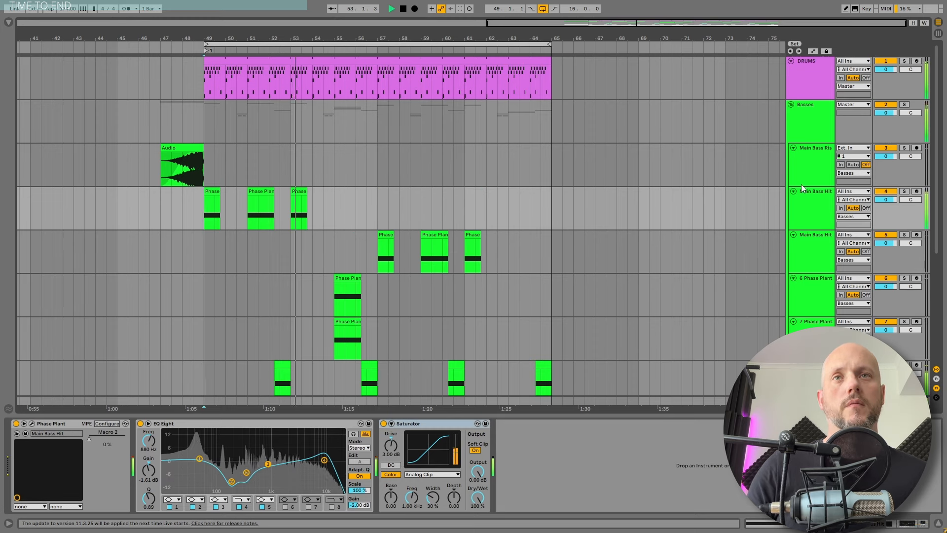
{"action": "left_click", "coordinate": [821, 192]}
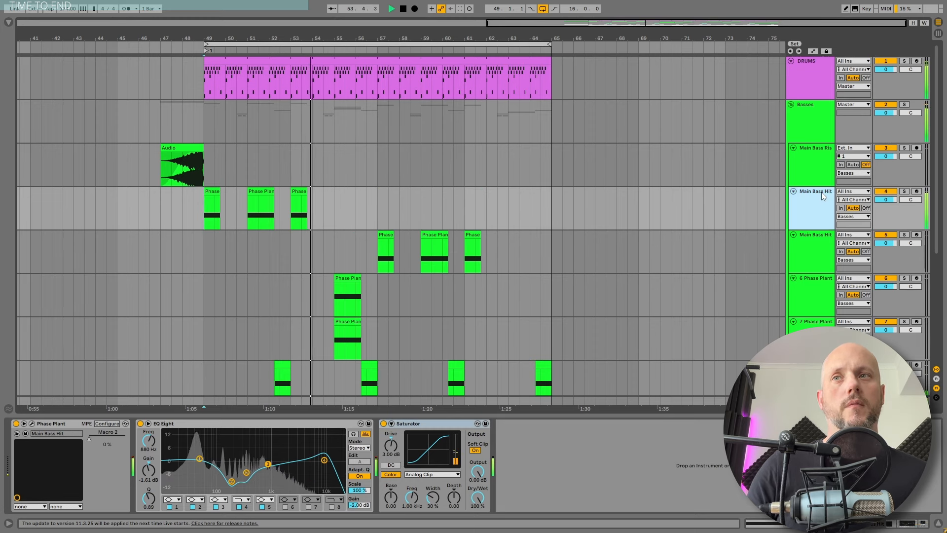
{"action": "left_click", "coordinate": [386, 249]}
{"action": "key", "text": "space"}
{"action": "key", "text": "space"}
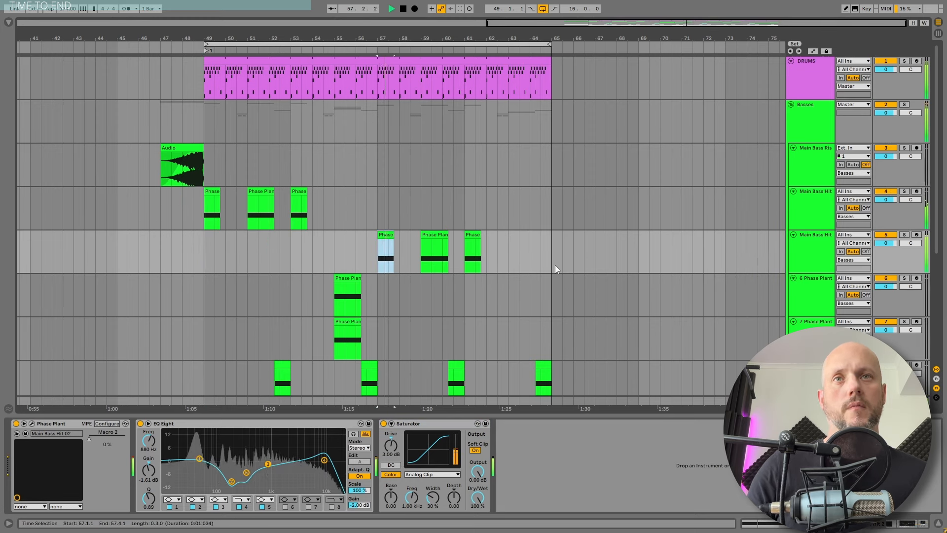
{"action": "left_click", "coordinate": [823, 238]}
{"action": "scroll", "coordinate": [815, 236], "scroll_direction": "down", "scroll_amount": 1}
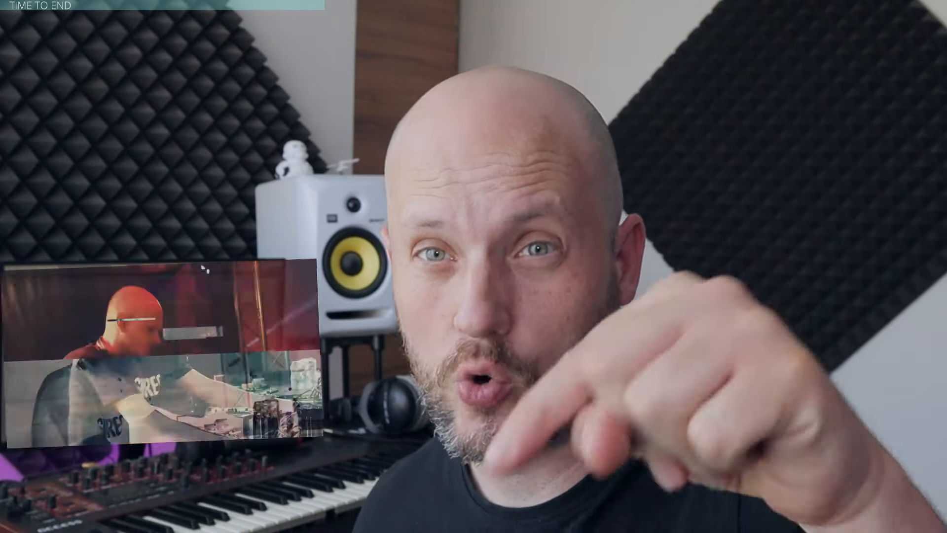
Step: Solo the 10 Phase Plant and 11 LS_Neuro tracks together and play them from the track 10 clip in bar 50
{"action": "scroll", "coordinate": [816, 230], "scroll_direction": "down", "scroll_amount": 2}
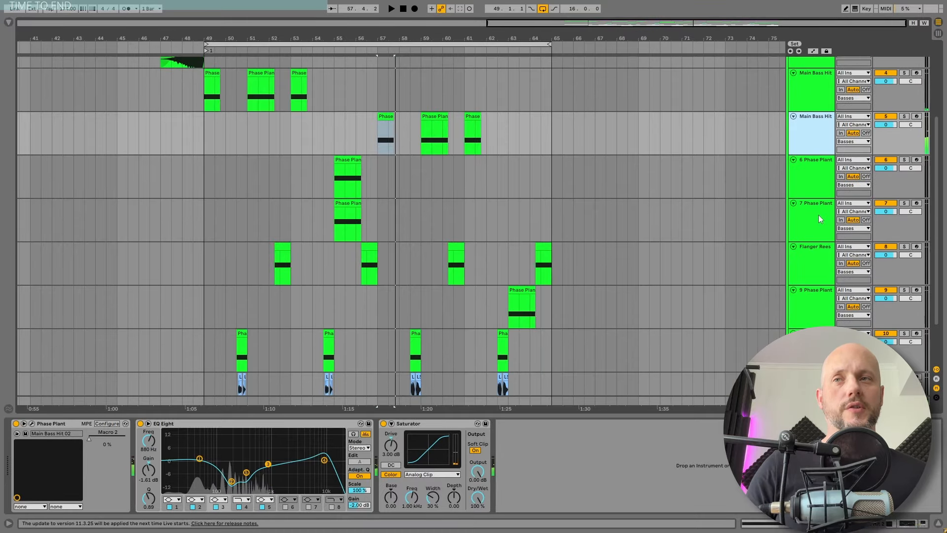
{"action": "scroll", "coordinate": [818, 218], "scroll_direction": "down", "scroll_amount": 4}
{"action": "left_click", "coordinate": [817, 287]}
{"action": "left_click", "coordinate": [903, 274]}
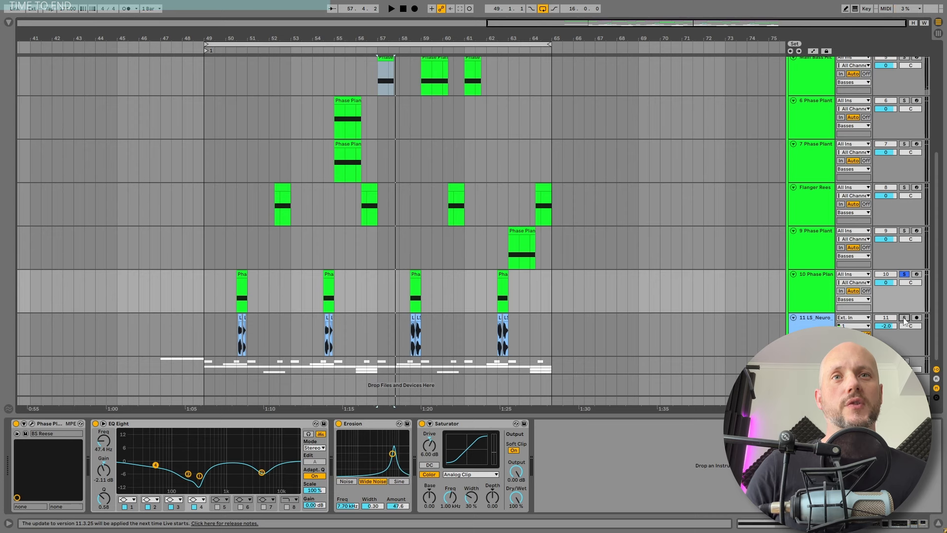
{"action": "left_click", "coordinate": [904, 318], "text": "ctrl"}
{"action": "left_click", "coordinate": [242, 274]}
{"action": "key", "text": "space"}
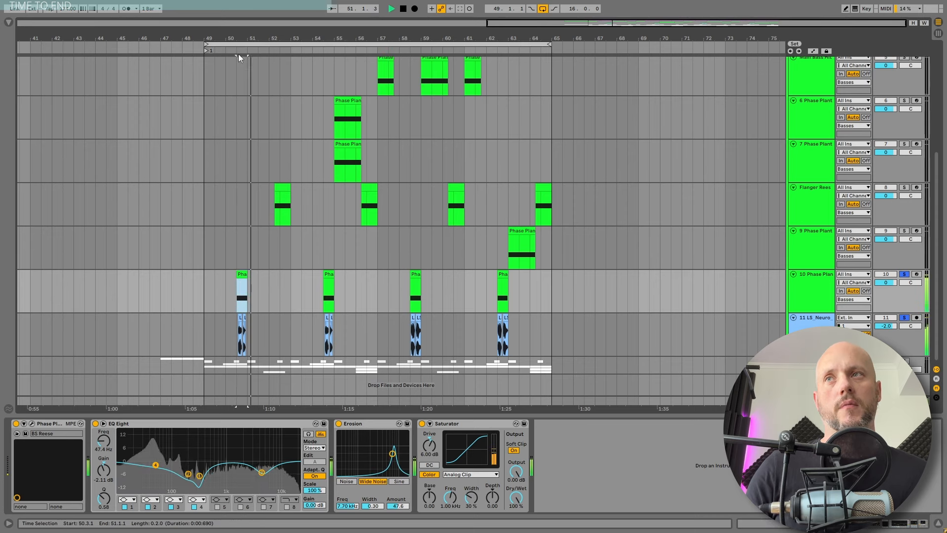
{"action": "key", "text": "space"}
{"action": "key", "text": "space"}
Step: Solo only the 11 LS_Neuro track and play it from its first LS_Neuro_Glitch_032 clip in bar 50
{"action": "left_click_drag", "start_coordinate": [238, 39], "coordinate": [254, 94]}
{"action": "key", "text": "space"}
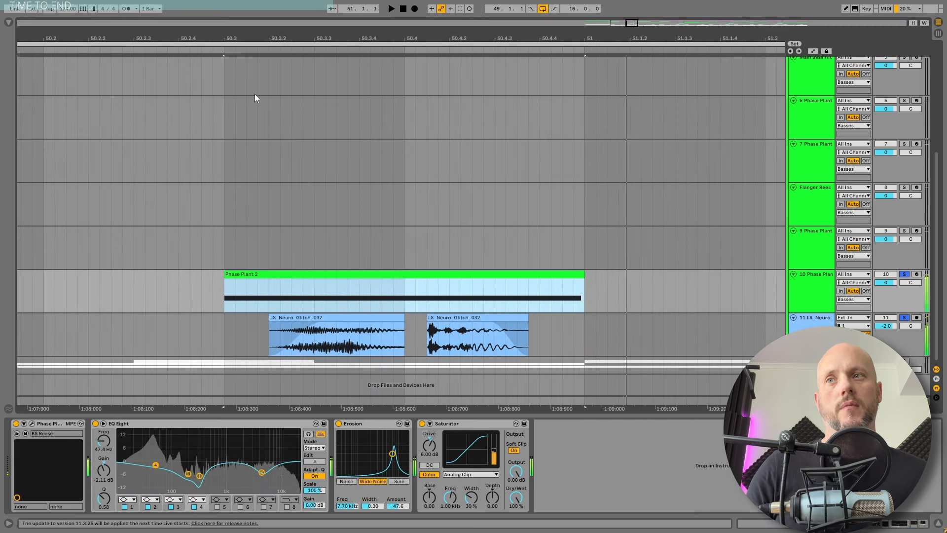
{"action": "left_click", "coordinate": [330, 318]}
{"action": "key", "text": "space"}
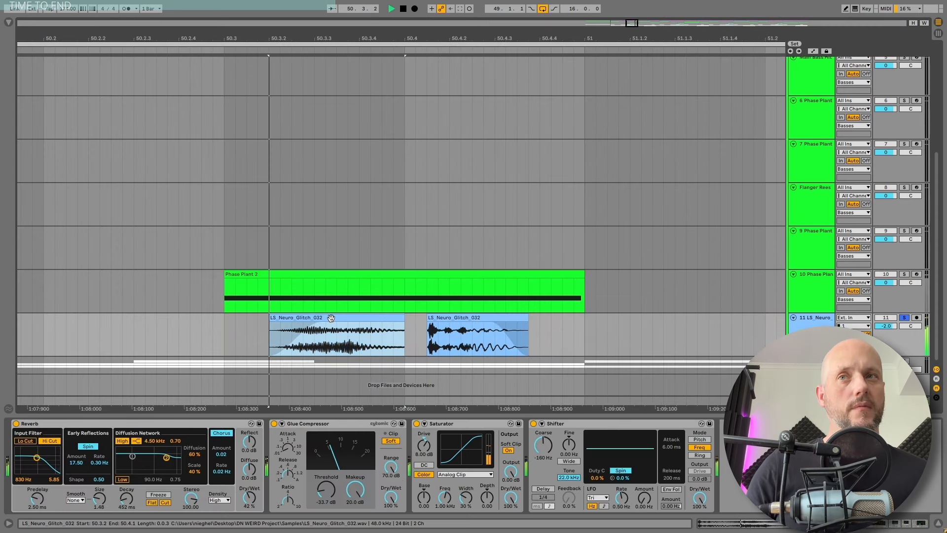
{"action": "key", "text": "space"}
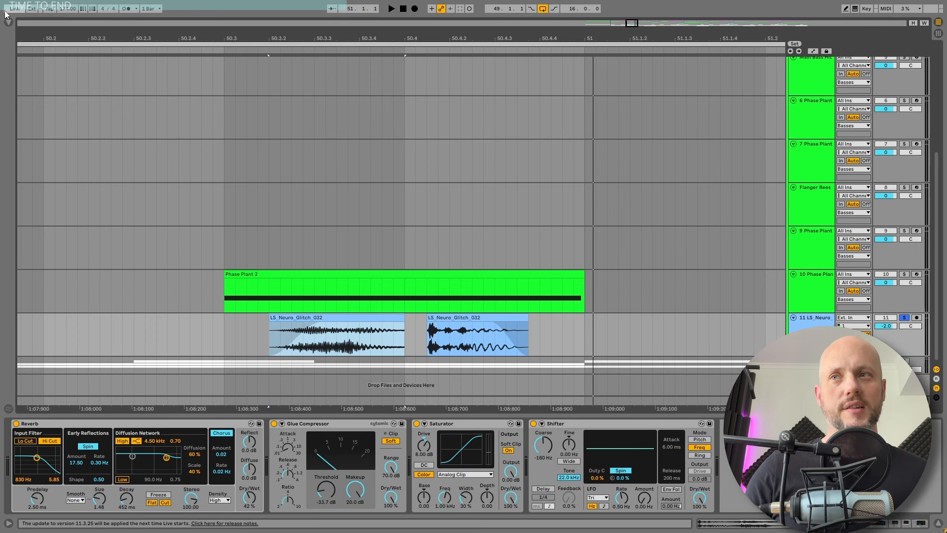
Step: Examine the warp and pitch settings of both LS_Neuro_Glitch_032 clips in bar 50 and replay the first one
{"action": "left_click", "coordinate": [346, 316]}
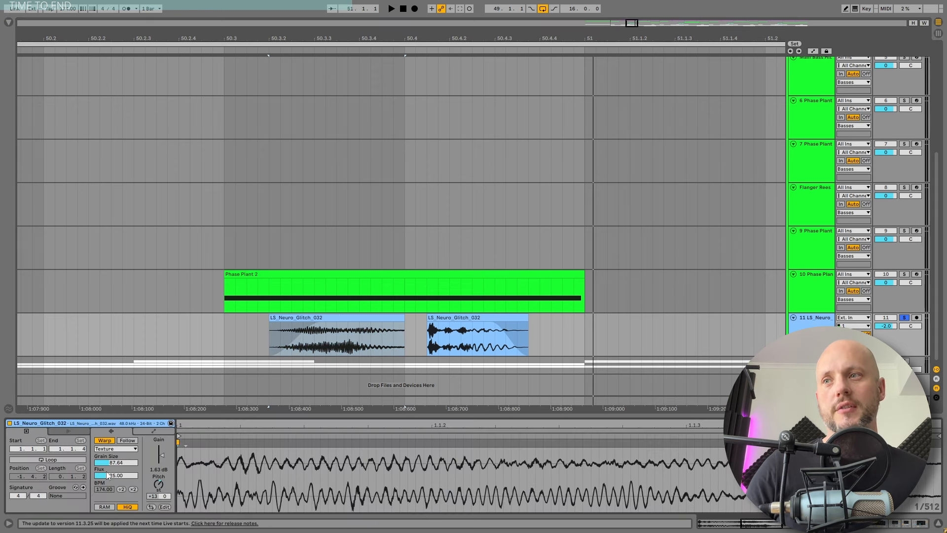
{"action": "left_click", "coordinate": [462, 318]}
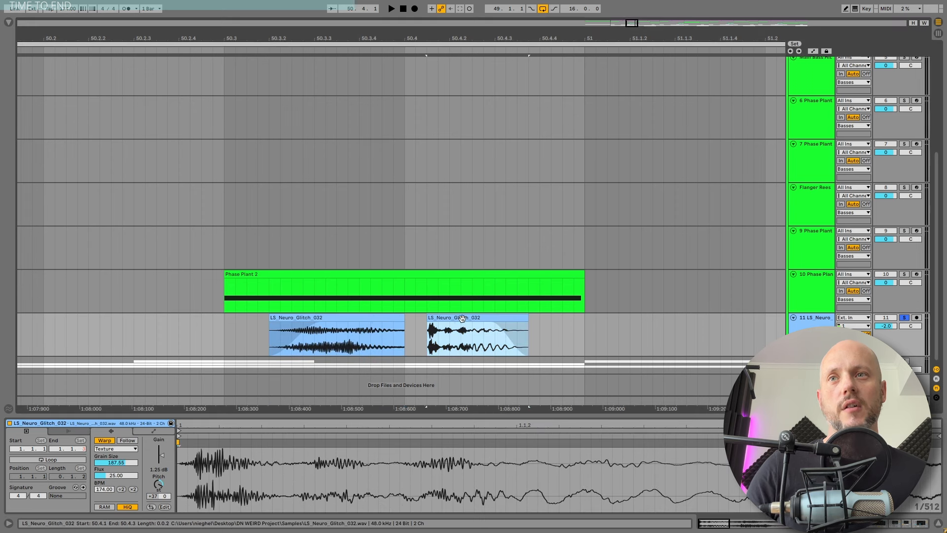
{"action": "left_click", "coordinate": [359, 316]}
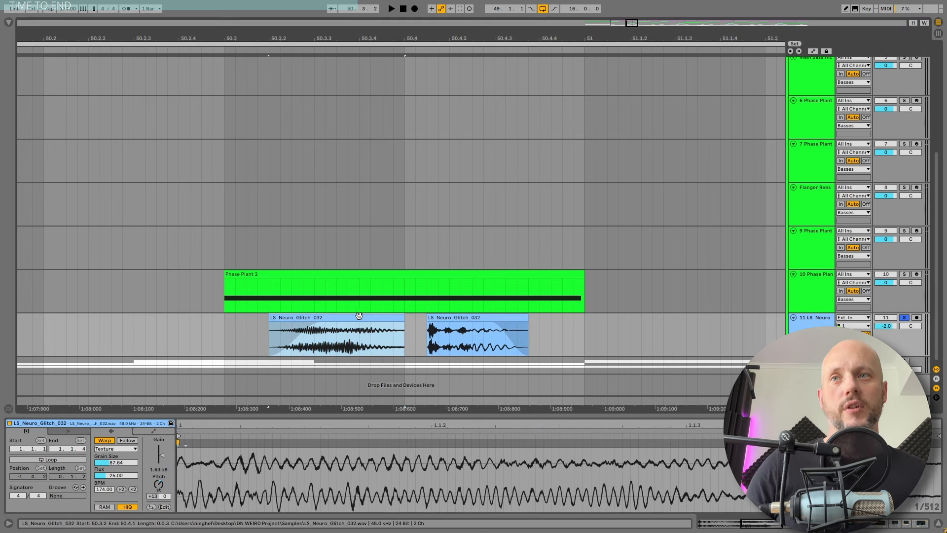
{"action": "key", "text": "space"}
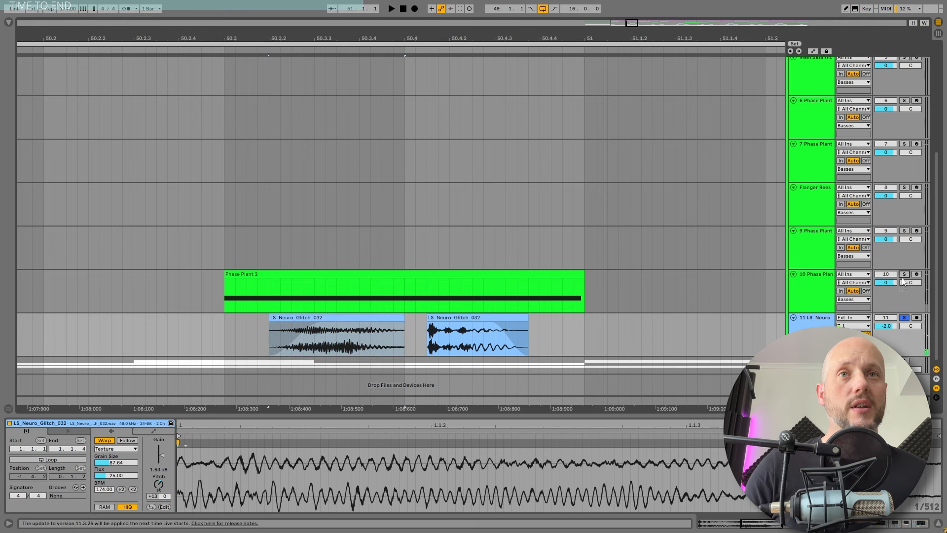
Step: Solo only the 10 Phase Plant track and play its Phase Plant 2 clip in bar 50
{"action": "left_click", "coordinate": [383, 275]}
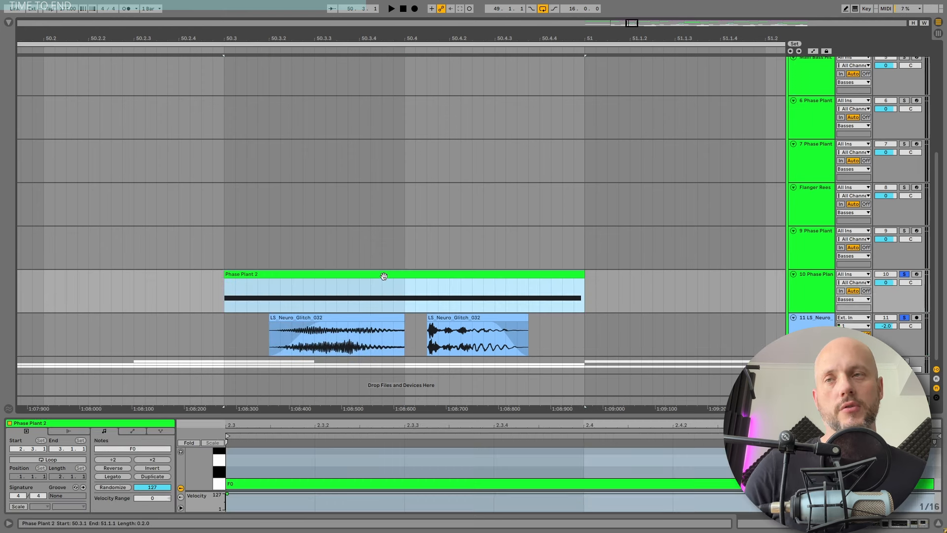
{"action": "left_click", "coordinate": [813, 276]}
{"action": "key", "text": "space"}
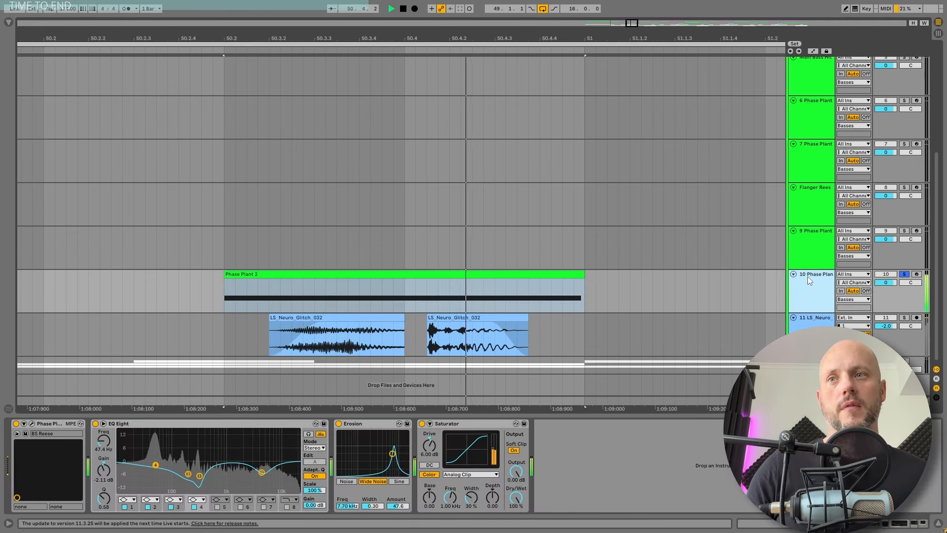
{"action": "key", "text": "space"}
Step: In the BS Reese patch, strip the Main Bass oscillators down to the Electric wavetable, bypass Lanes 1 and 2, and play the clip
{"action": "left_click", "coordinate": [32, 423]}
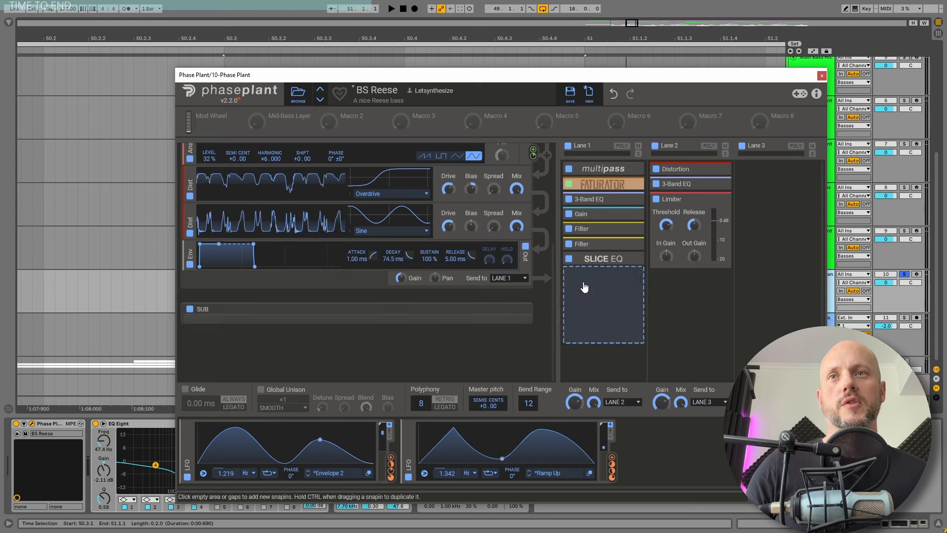
{"action": "scroll", "coordinate": [551, 246], "scroll_direction": "up", "scroll_amount": 5}
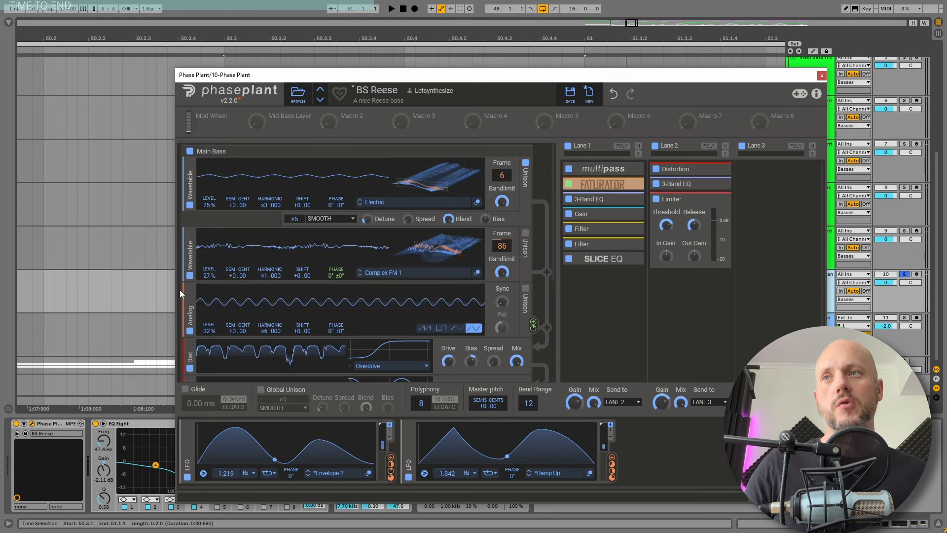
{"action": "left_click", "coordinate": [190, 330]}
{"action": "key", "text": "space"}
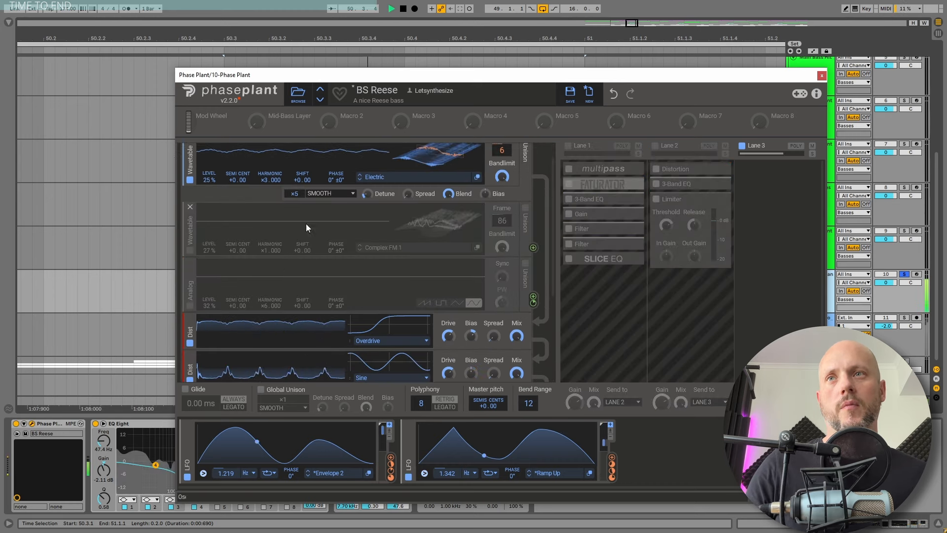
{"action": "key", "text": "space"}
{"action": "key", "text": "space"}
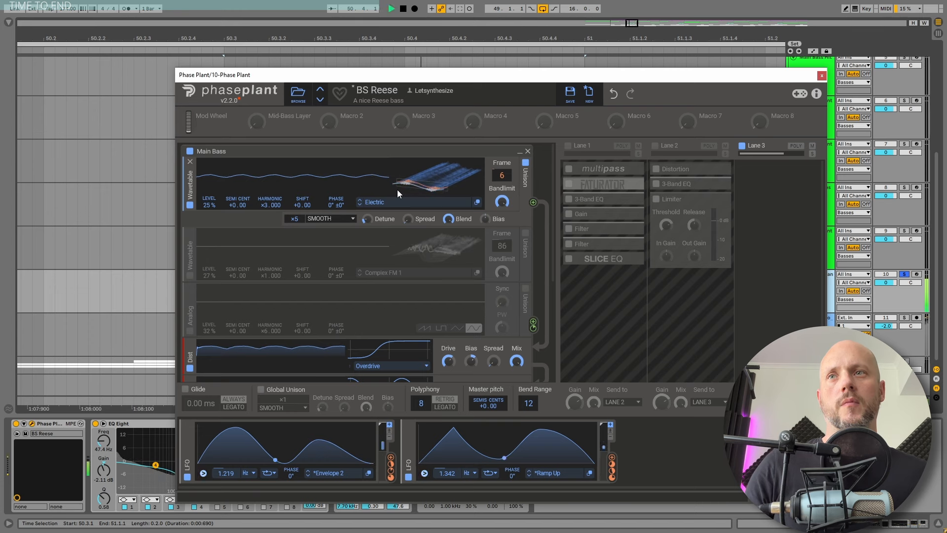
{"action": "key", "text": "space"}
Step: Enable the Complex FM 1 wavetable and the analog sine oscillator one after the other, playing the clip with each
{"action": "left_click", "coordinate": [188, 276]}
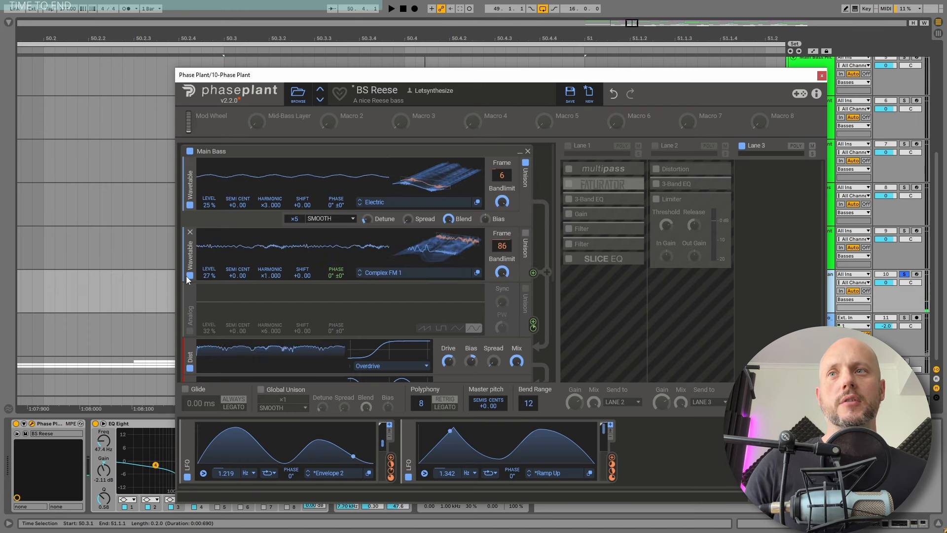
{"action": "key", "text": "space"}
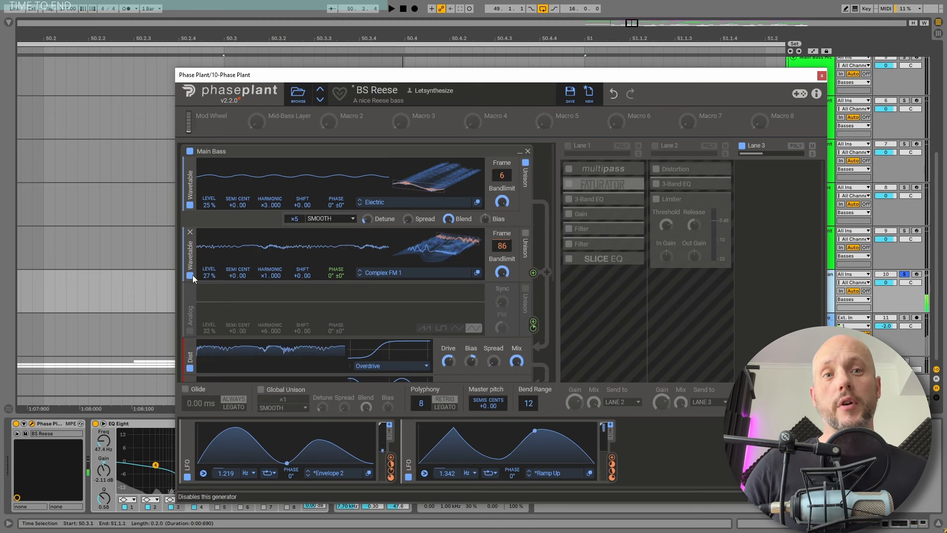
{"action": "key", "text": "space"}
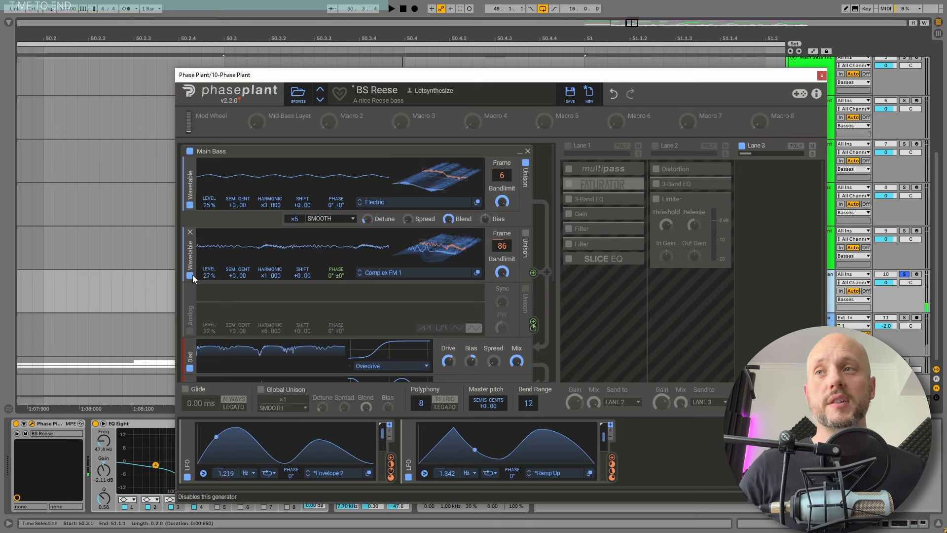
{"action": "left_click", "coordinate": [189, 330]}
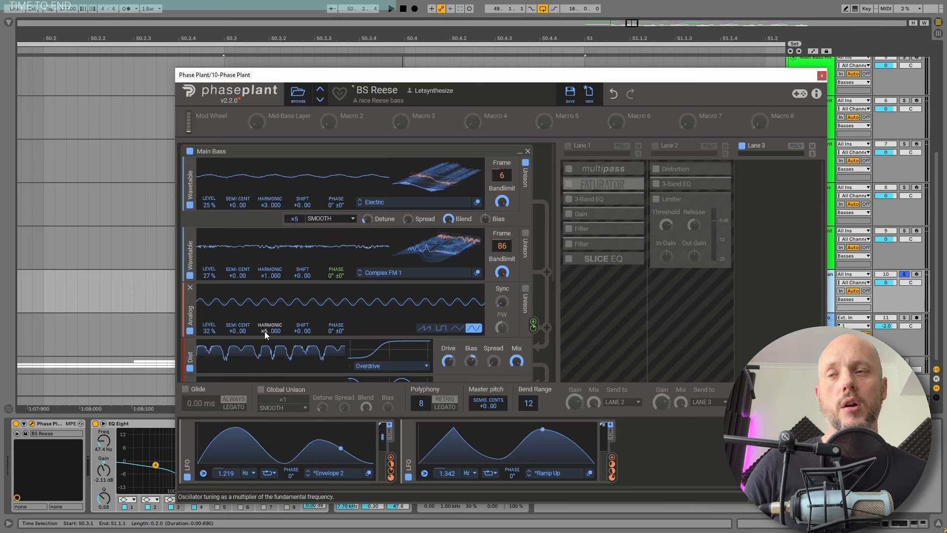
{"action": "key", "text": "space"}
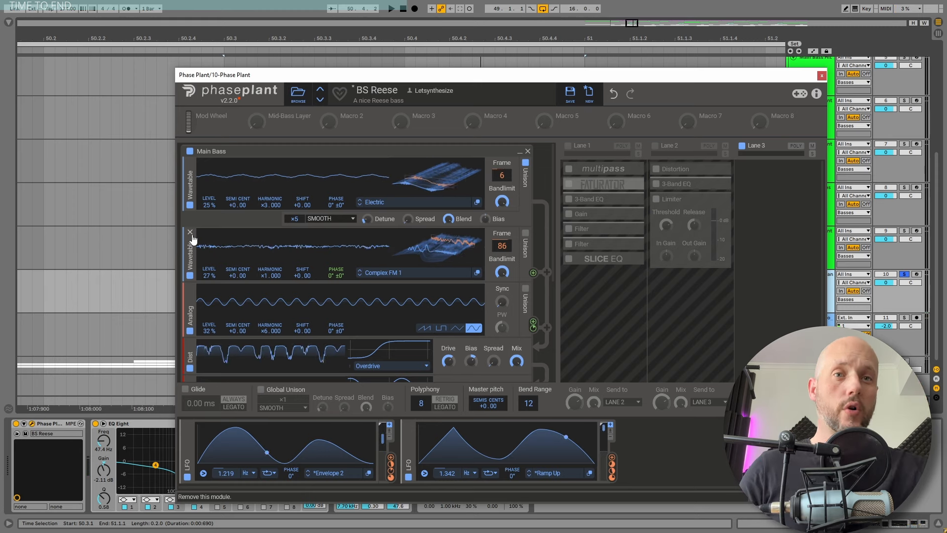
Step: Enable the Overdrive and Sine distortions in the Main Bass group one after the other, playing the clip with each
{"action": "scroll", "coordinate": [189, 257], "scroll_direction": "down", "scroll_amount": 2}
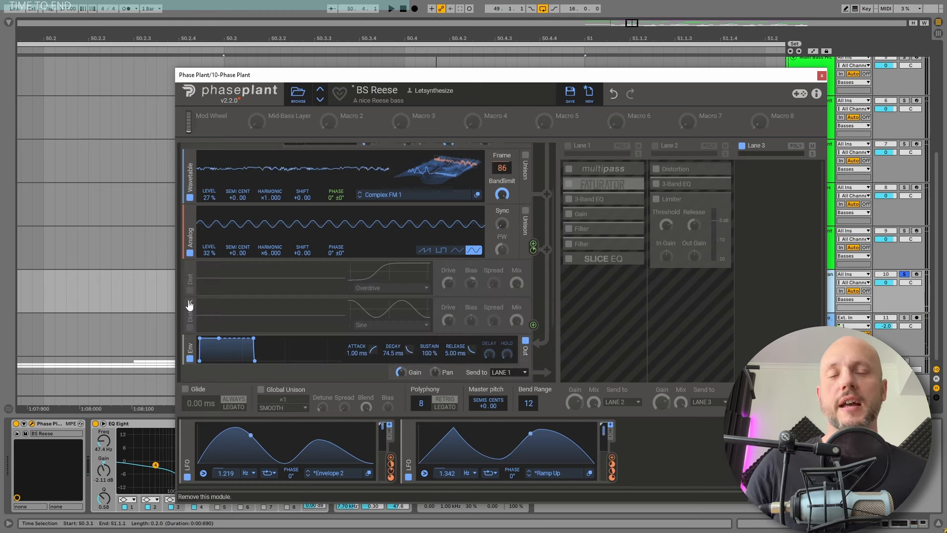
{"action": "left_click", "coordinate": [190, 294]}
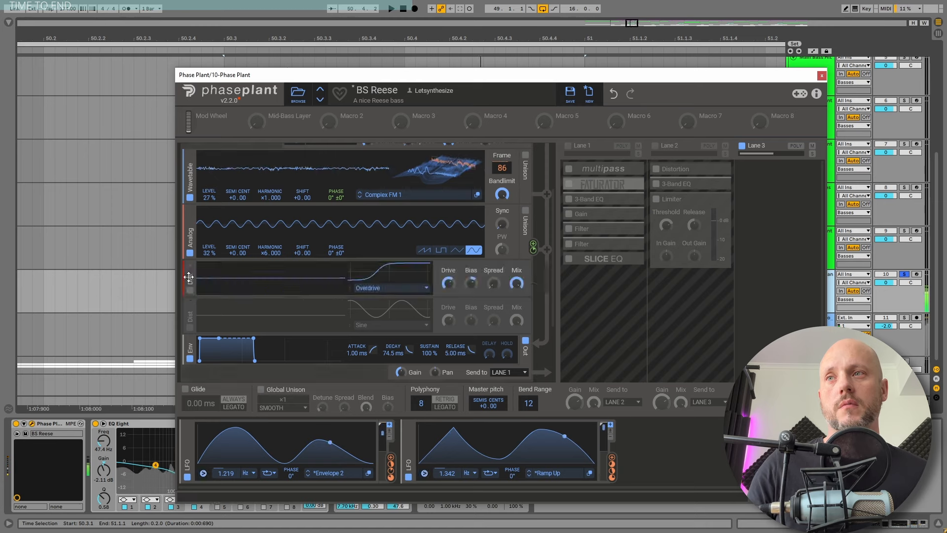
{"action": "left_click", "coordinate": [189, 327]}
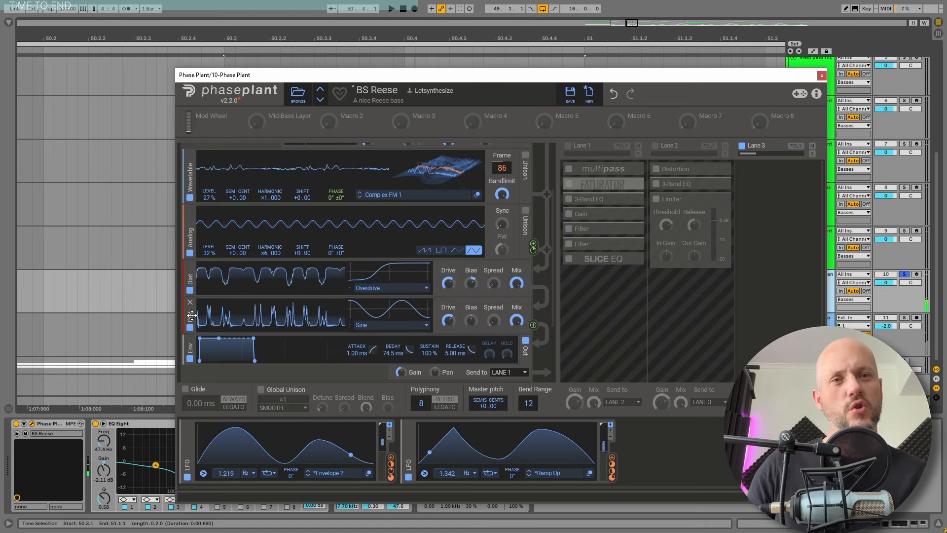
Step: Turn on Lane 1 with only its Multipass N.O.T.T. effect active, show its controls, and play the clip
{"action": "scroll", "coordinate": [193, 314], "scroll_direction": "down", "scroll_amount": 3}
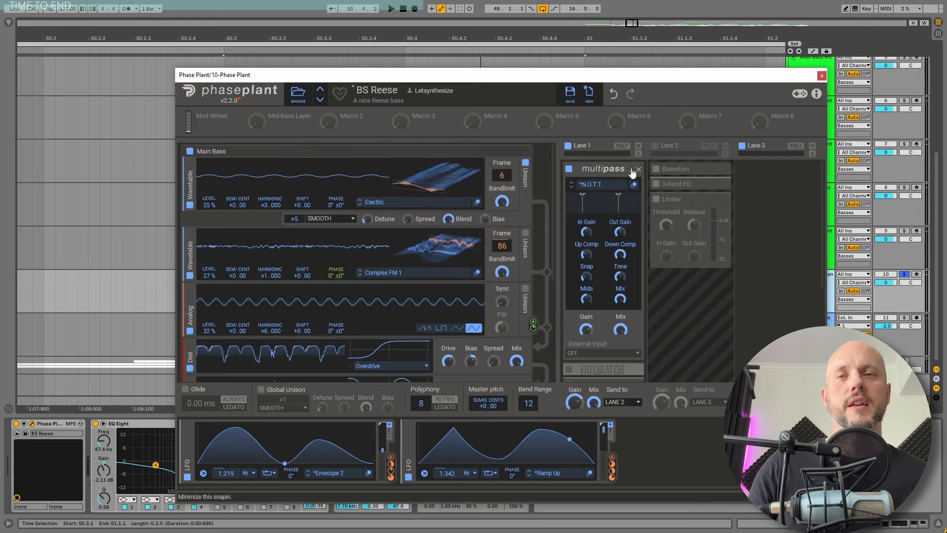
{"action": "key", "text": "space"}
{"action": "scroll", "coordinate": [640, 231], "scroll_direction": "down", "scroll_amount": 3}
{"action": "key", "text": "space"}
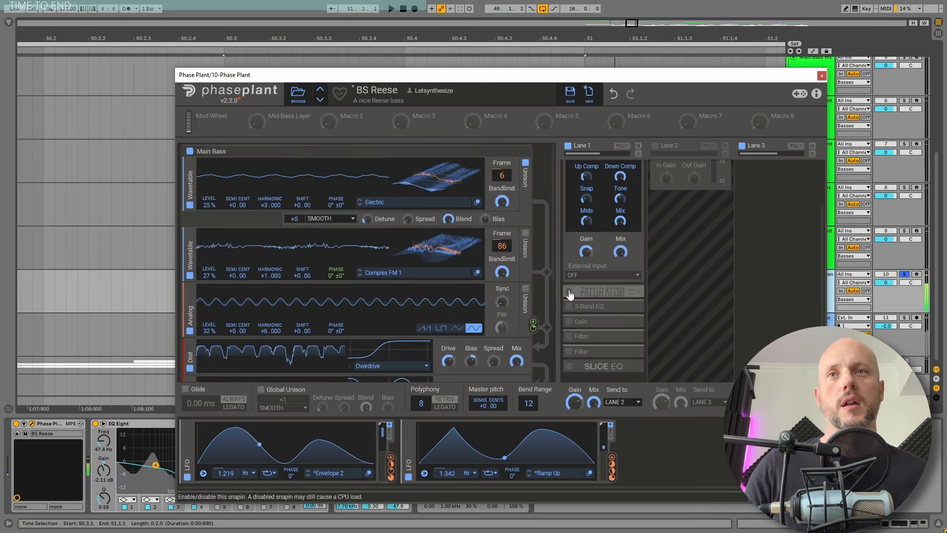
Step: Enable the Faturator in Lane 1, expand its controls, and play the clip
{"action": "left_click", "coordinate": [569, 292]}
{"action": "left_click", "coordinate": [626, 291]}
{"action": "scroll", "coordinate": [629, 276], "scroll_direction": "down", "scroll_amount": 5}
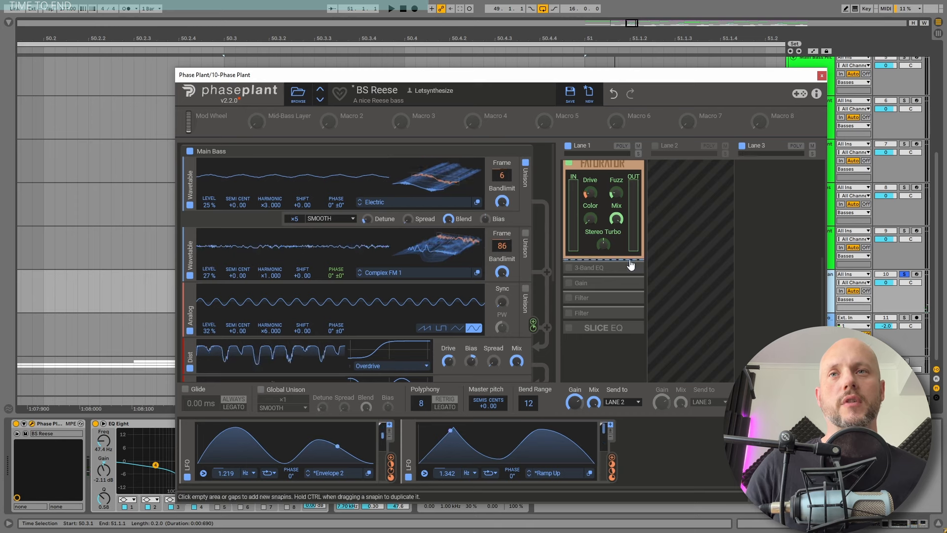
{"action": "key", "text": "space"}
{"action": "key", "text": "space"}
Step: Enable the 3-Band EQ in Lane 1, play the clip, and enable the +11.35 dB Gain after it
{"action": "left_click", "coordinate": [568, 268]}
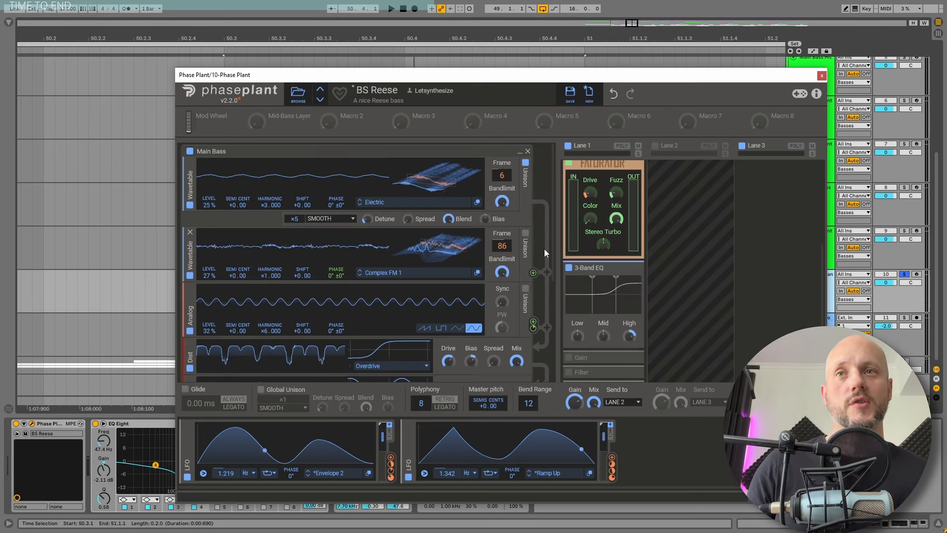
{"action": "key", "text": "space"}
{"action": "scroll", "coordinate": [623, 306], "scroll_direction": "down", "scroll_amount": 3}
{"action": "key", "text": "space"}
{"action": "left_click", "coordinate": [569, 280]}
{"action": "scroll", "coordinate": [620, 290], "scroll_direction": "down", "scroll_amount": 2}
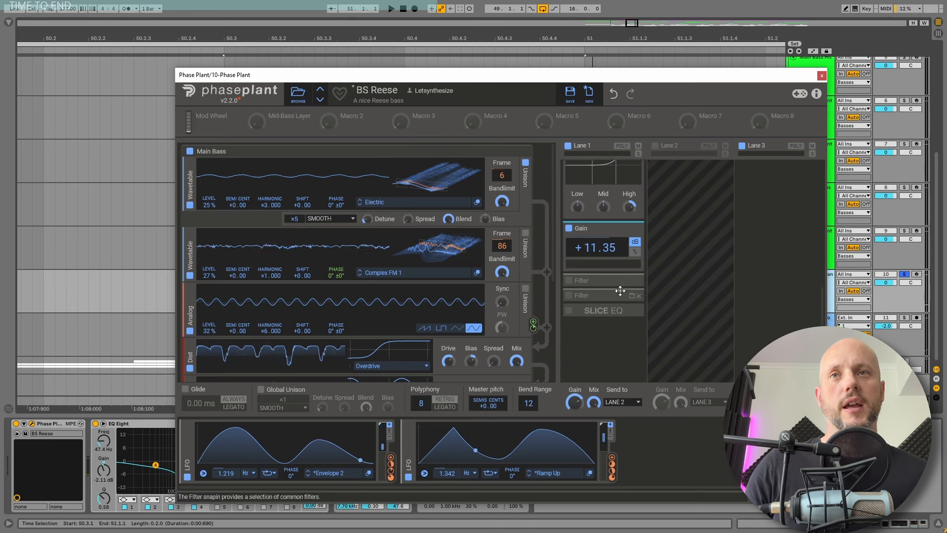
Step: Enable the first Filter in Lane 1, a low-pass with slope 1, and play the clip several times to hear the cutoff modulation
{"action": "left_click", "coordinate": [569, 280]}
{"action": "scroll", "coordinate": [601, 201], "scroll_direction": "down", "scroll_amount": 2}
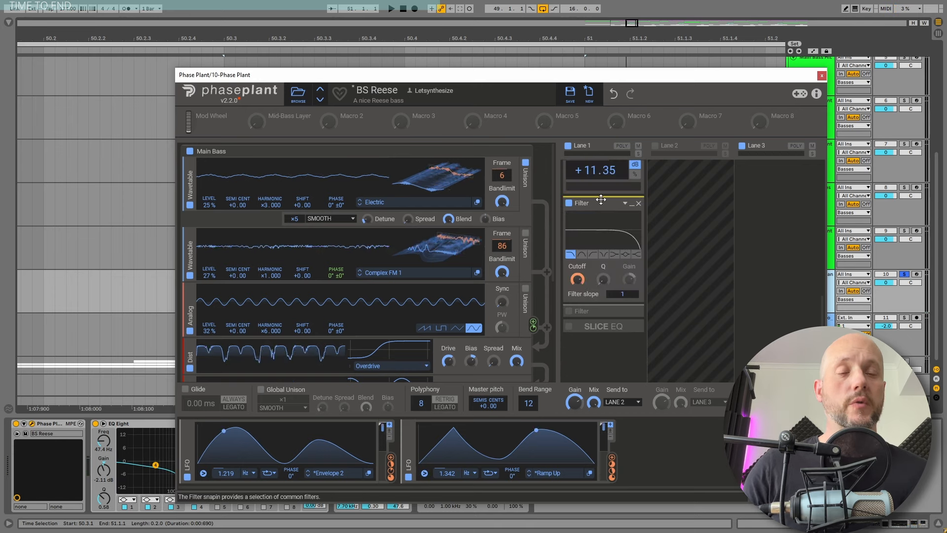
{"action": "key", "text": "space"}
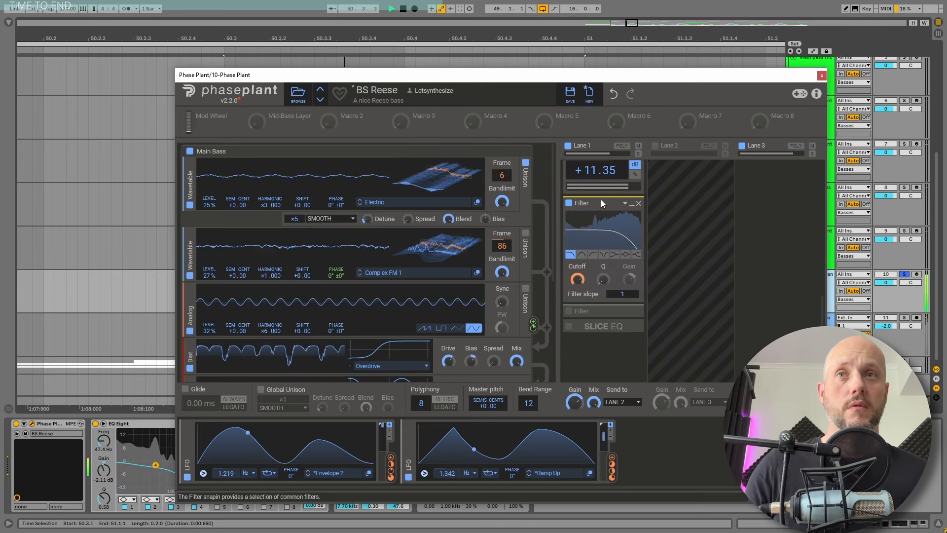
{"action": "key", "text": "space"}
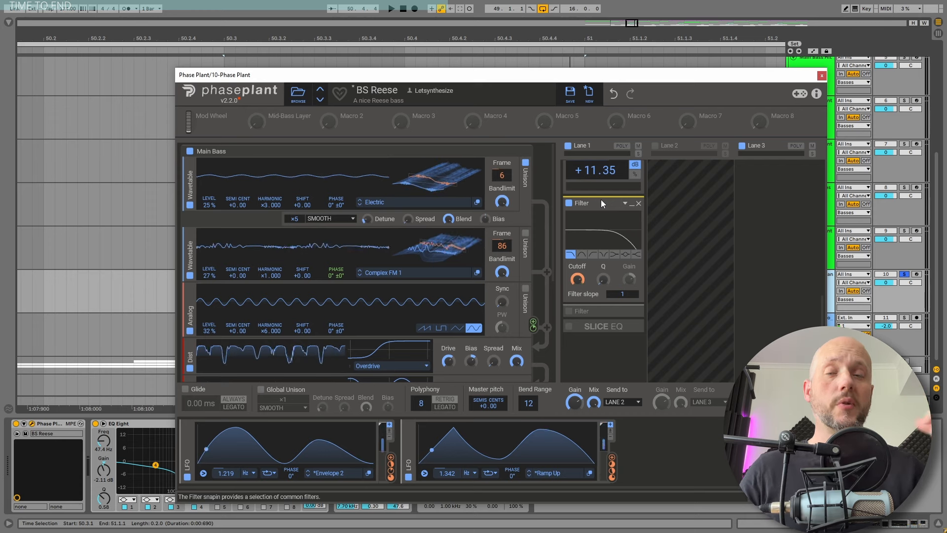
{"action": "key", "text": "space"}
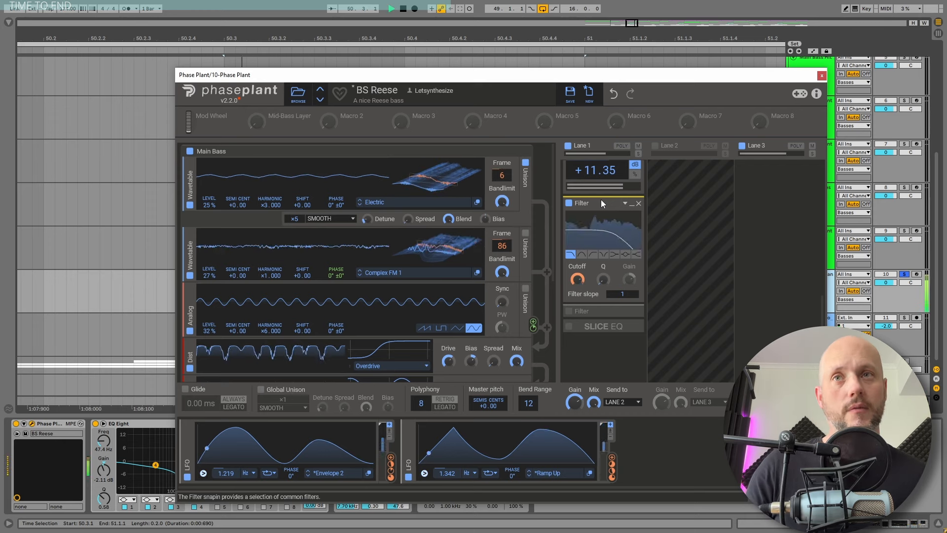
{"action": "key", "text": "space"}
{"action": "key", "text": "space"}
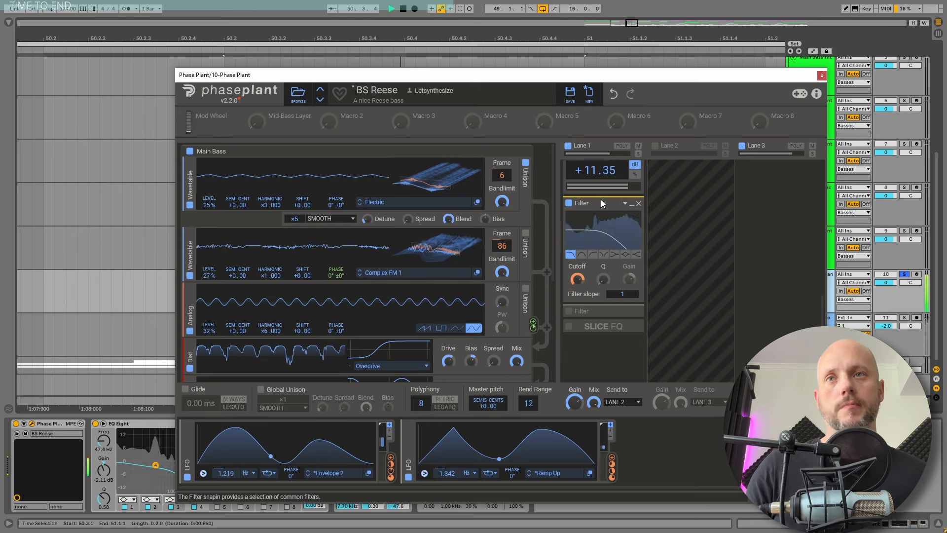
{"action": "key", "text": "space"}
Step: Enable the second Filter in Lane 1, a notch with slope 3, and play the clip to hear it
{"action": "left_click", "coordinate": [569, 312]}
{"action": "scroll", "coordinate": [583, 284], "scroll_direction": "down", "scroll_amount": 3}
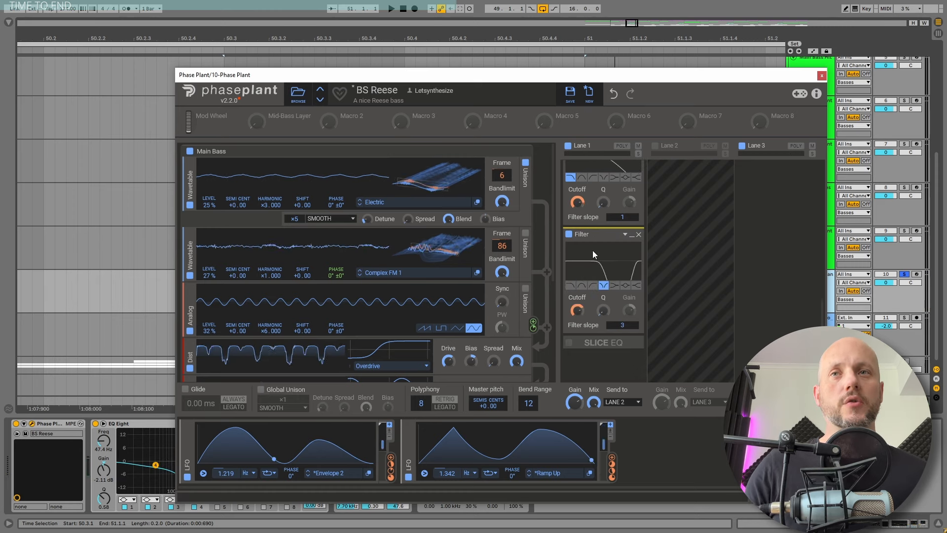
{"action": "key", "text": "space"}
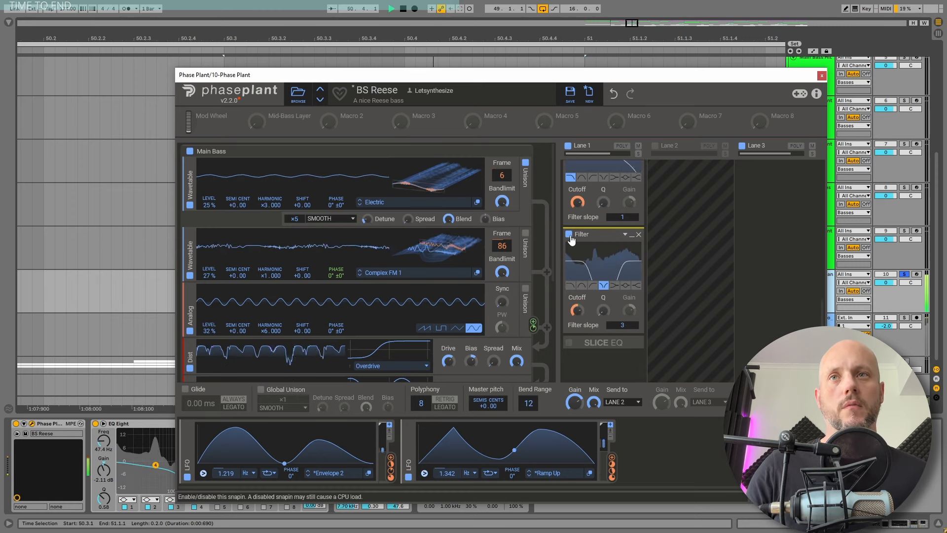
{"action": "key", "text": "space"}
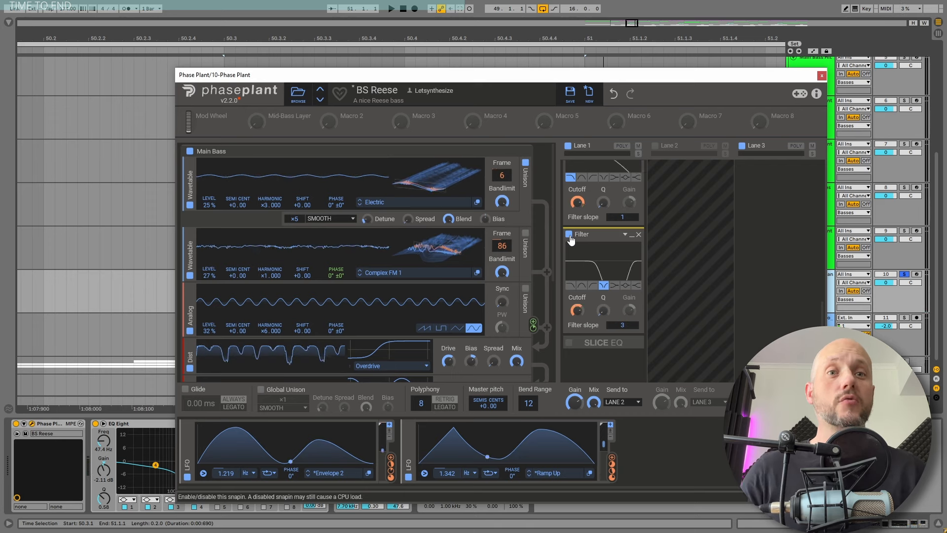
Step: Enable the Slice EQ at the end of Lane 1, show its controls, and play the clip
{"action": "left_click", "coordinate": [569, 342]}
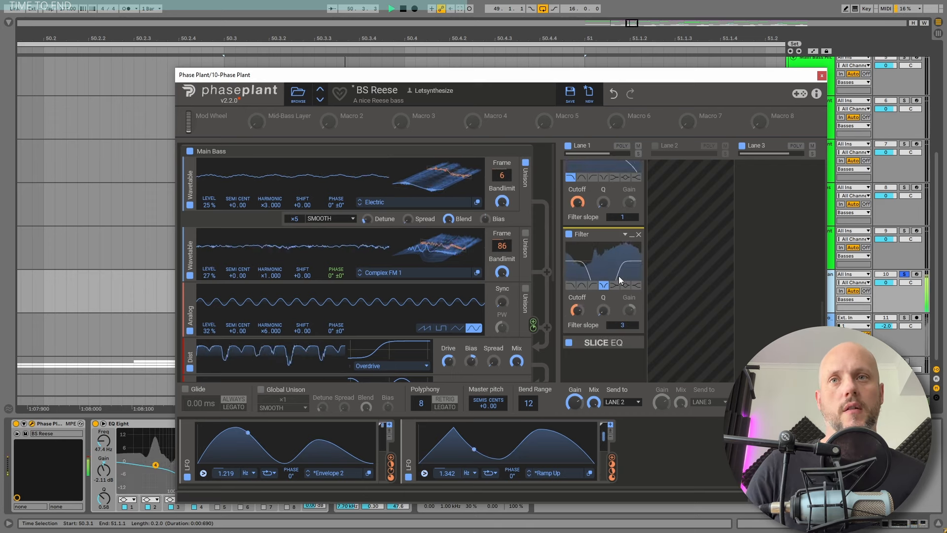
{"action": "scroll", "coordinate": [621, 279], "scroll_direction": "down", "scroll_amount": 2}
{"action": "left_click", "coordinate": [632, 283]}
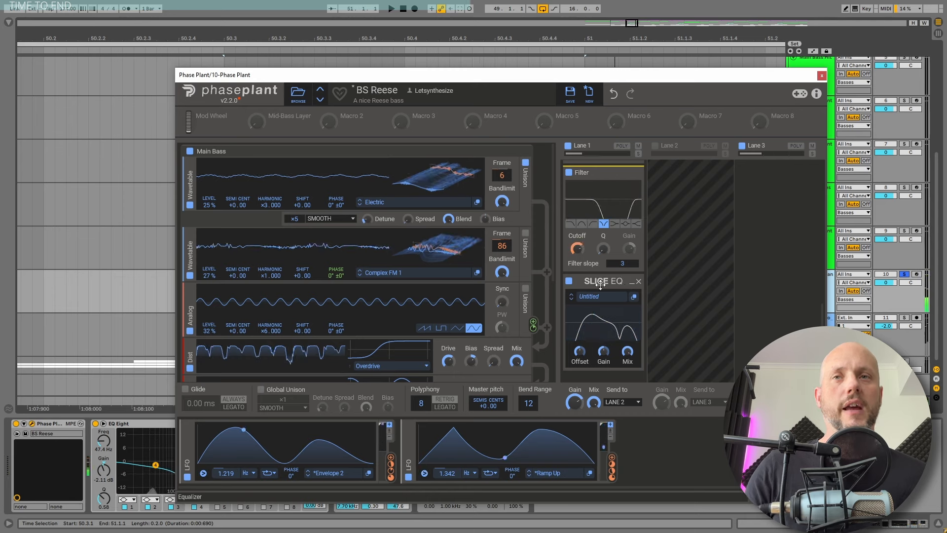
Step: Turn on Lane 2 with its Hard Clip Distortion active, show its controls, and play the clip
{"action": "scroll", "coordinate": [643, 266], "scroll_direction": "up", "scroll_amount": 5}
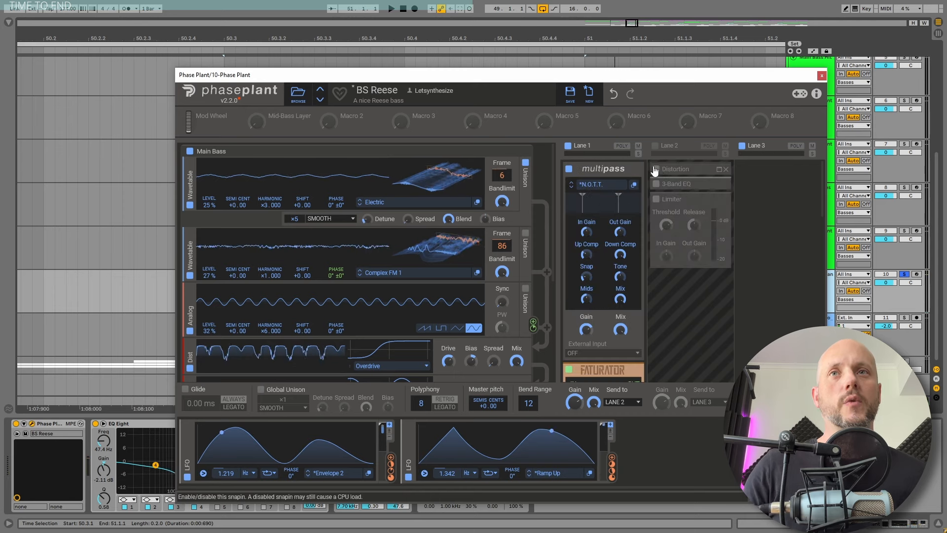
{"action": "left_click", "coordinate": [656, 170]}
{"action": "key", "text": "space"}
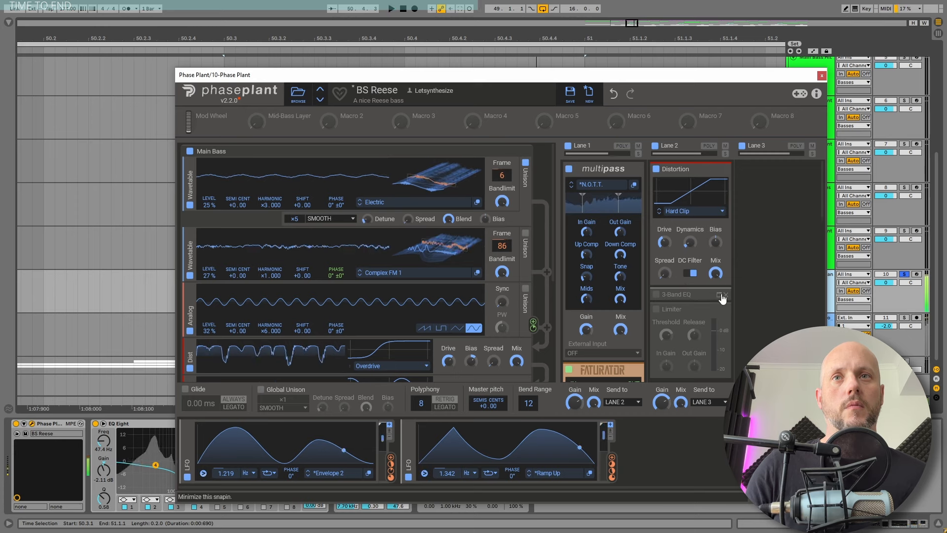
Step: Enable the 3-Band EQ and the Limiter in Lane 2 with their controls shown
{"action": "left_click", "coordinate": [719, 295]}
{"action": "left_click", "coordinate": [657, 295]}
{"action": "scroll", "coordinate": [658, 297], "scroll_direction": "down", "scroll_amount": 3}
{"action": "left_click", "coordinate": [656, 280]}
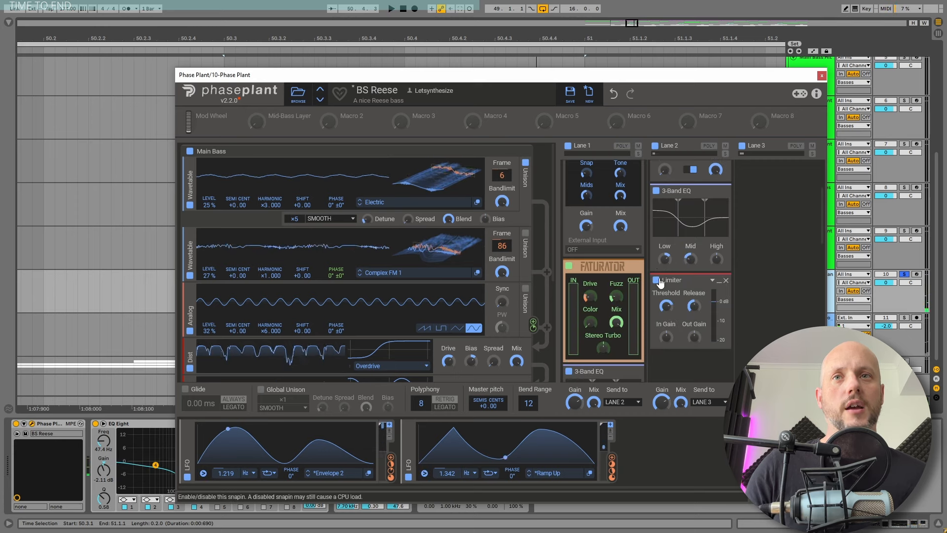
Step: Close the BS Reese synth window and play the track 10 clip together with the soloed LS_Neuro glitch track
{"action": "left_click", "coordinate": [822, 76]}
{"action": "key", "text": "space"}
{"action": "left_click", "coordinate": [324, 271]}
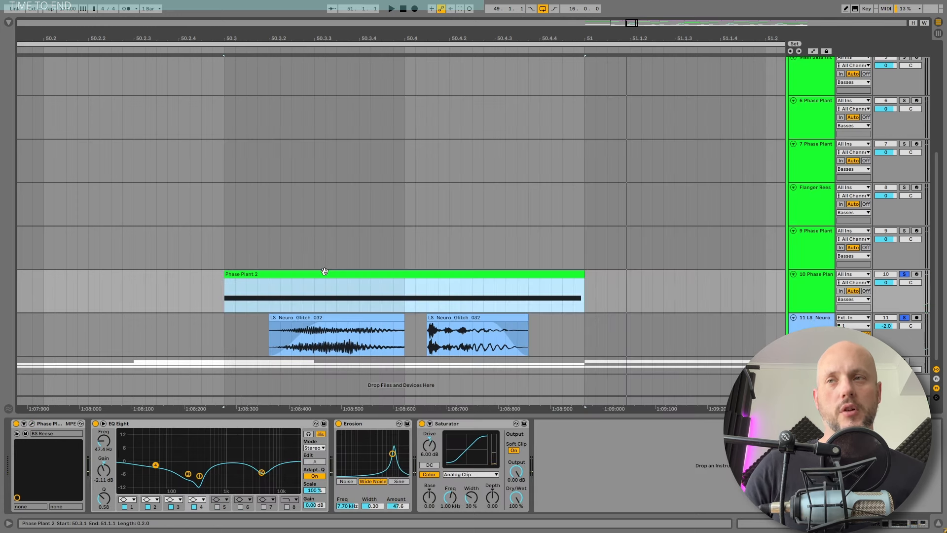
{"action": "key", "text": "space"}
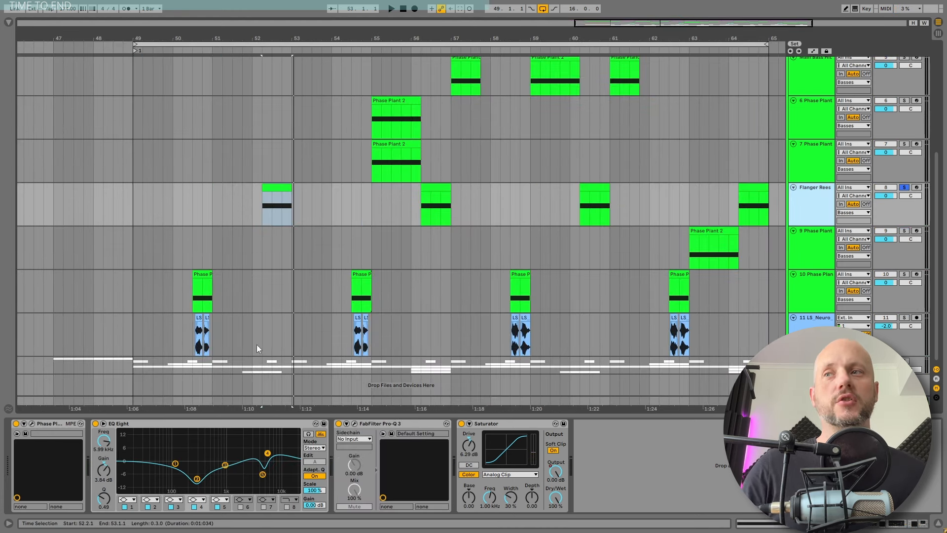
Step: Open Phase Plant on the Flanger Reese track, disable its Sine Patrials Wavetable and the Filter below it, and play the clip
{"action": "left_click", "coordinate": [31, 424]}
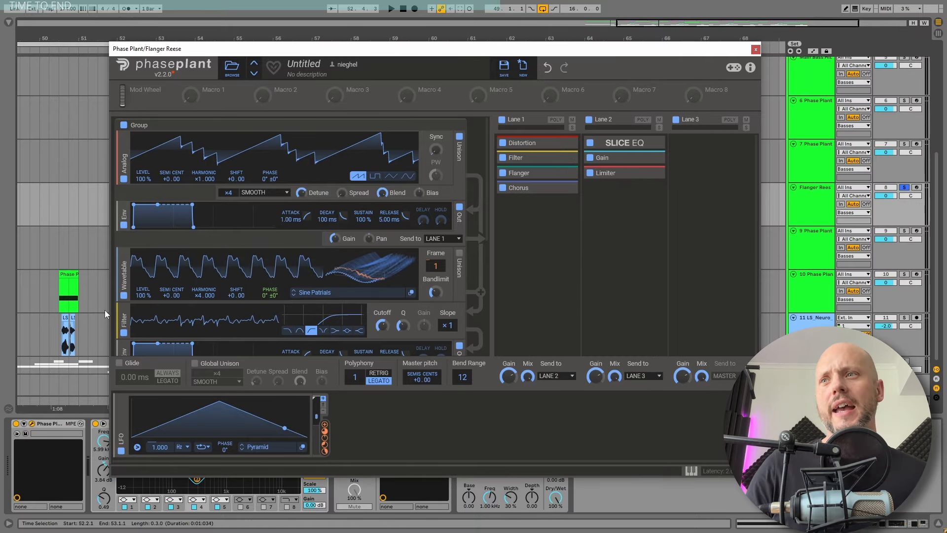
{"action": "left_click", "coordinate": [124, 295]}
{"action": "left_click", "coordinate": [123, 332]}
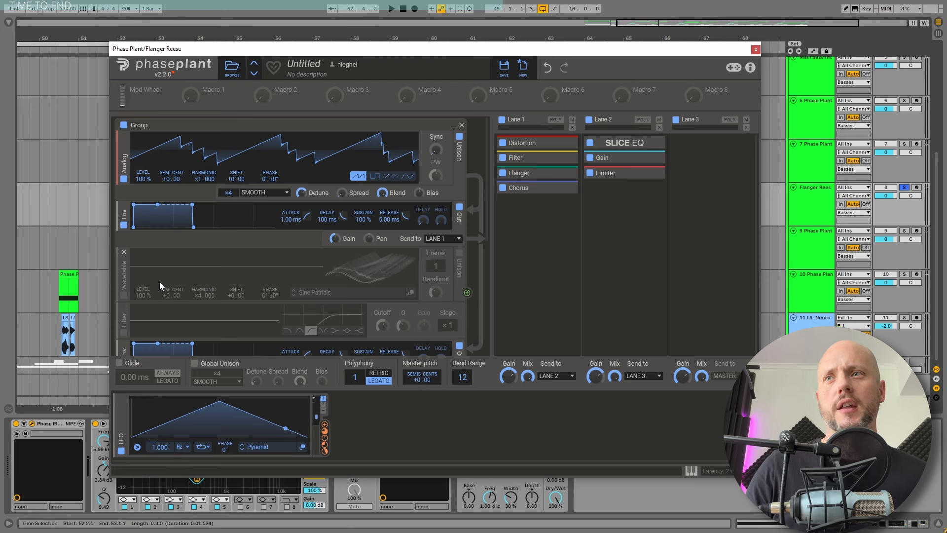
{"action": "key", "text": "space"}
Step: Enable the Sine Patrials Wavetable and its high-pass Filter again and play the clip
{"action": "left_click", "coordinate": [124, 296]}
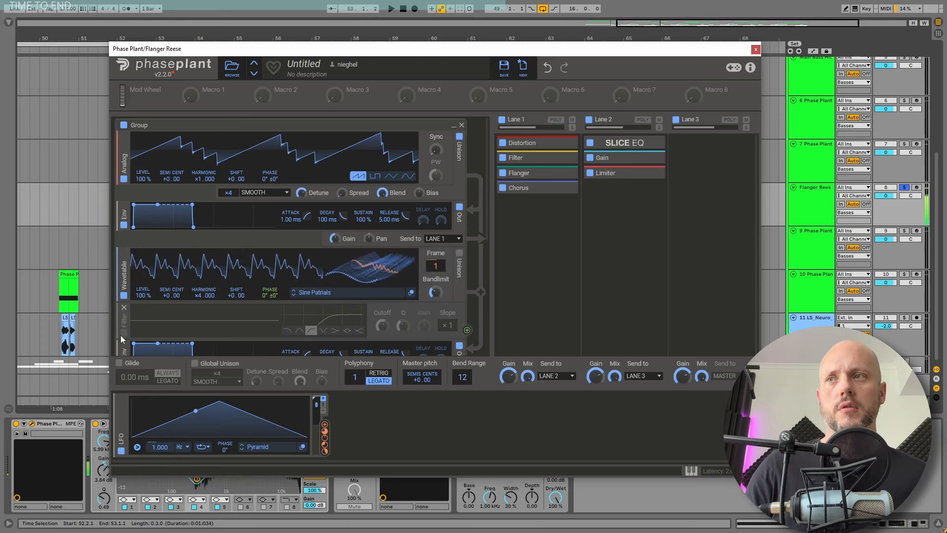
{"action": "left_click", "coordinate": [123, 332]}
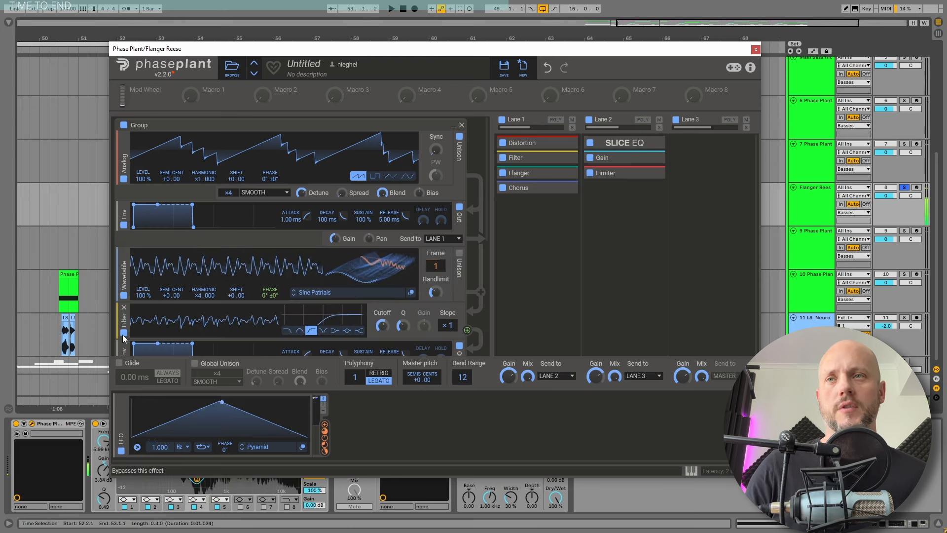
{"action": "key", "text": "space"}
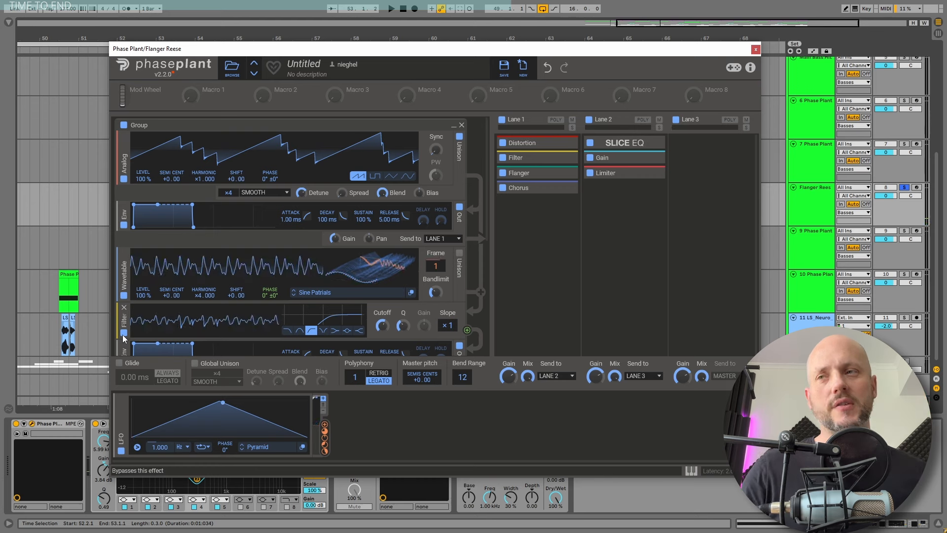
Step: Disable the Wavetable, its Filter and all Lane 1 and Lane 2 effects, and play the dry clip
{"action": "left_click", "coordinate": [123, 296]}
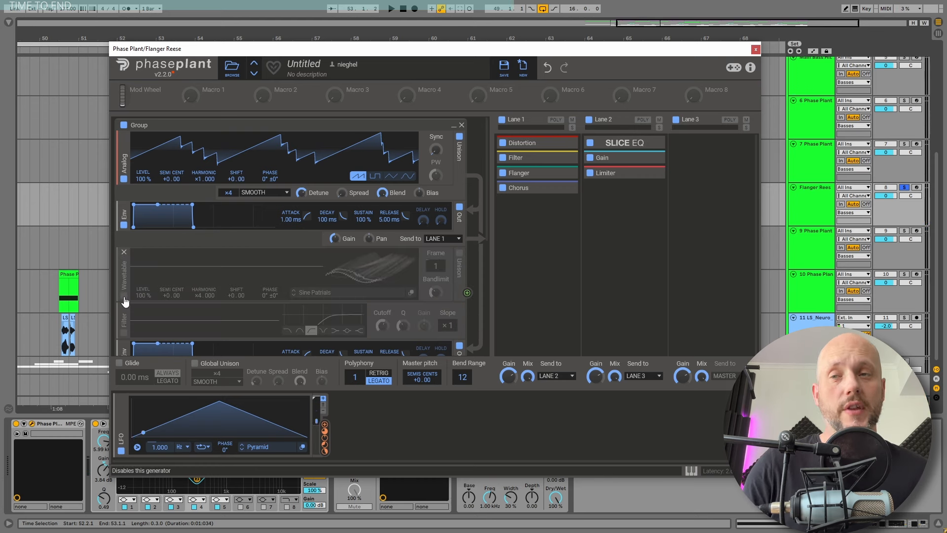
{"action": "key", "text": "space"}
{"action": "key", "text": "space"}
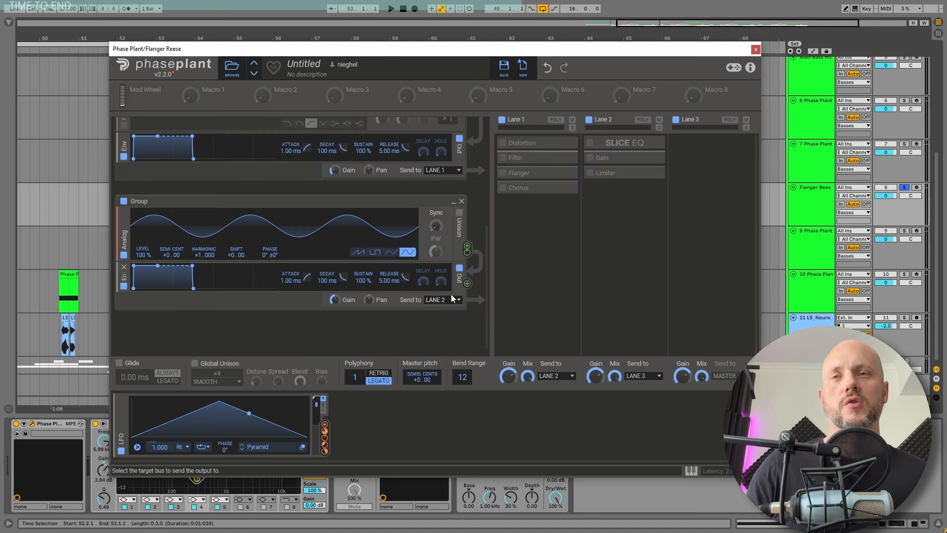
Step: Enable the Overdrive Distortion and the slope 1 notch Filter in Lane 1, show their controls, and play the clip
{"action": "scroll", "coordinate": [450, 294], "scroll_direction": "up", "scroll_amount": 5}
{"action": "left_click", "coordinate": [567, 143]}
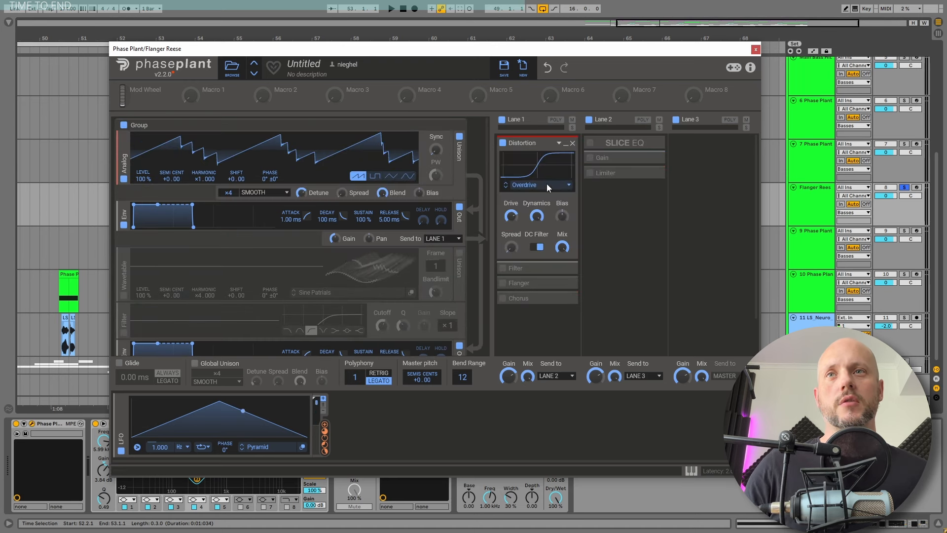
{"action": "key", "text": "space"}
{"action": "left_click", "coordinate": [501, 267]}
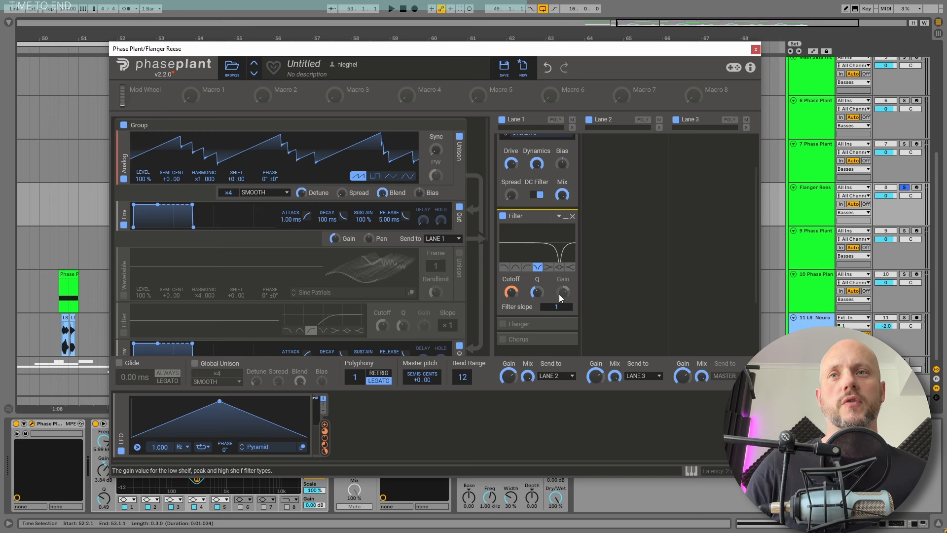
Step: Enable the Flanger and the Chorus in Lane 1, show their controls, and play the clip
{"action": "left_click", "coordinate": [563, 325]}
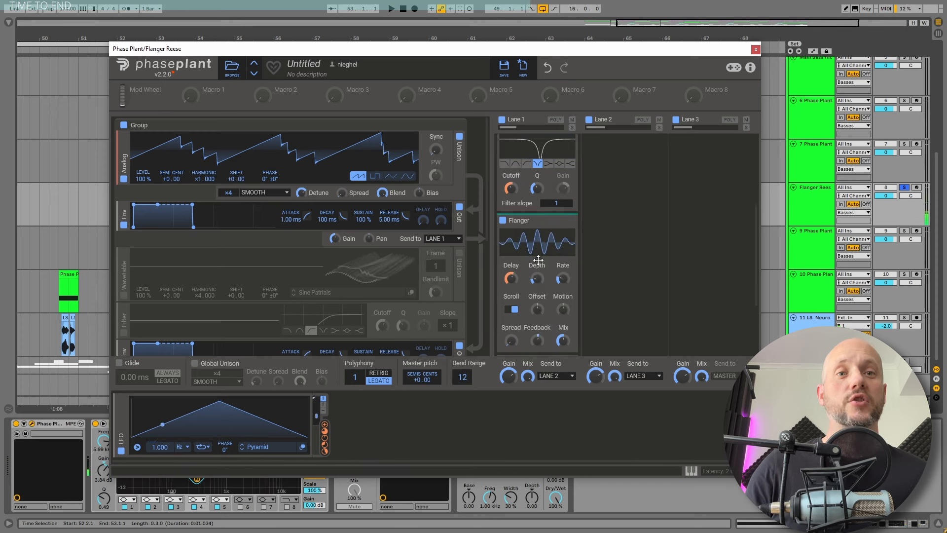
{"action": "scroll", "coordinate": [528, 274], "scroll_direction": "down", "scroll_amount": 2}
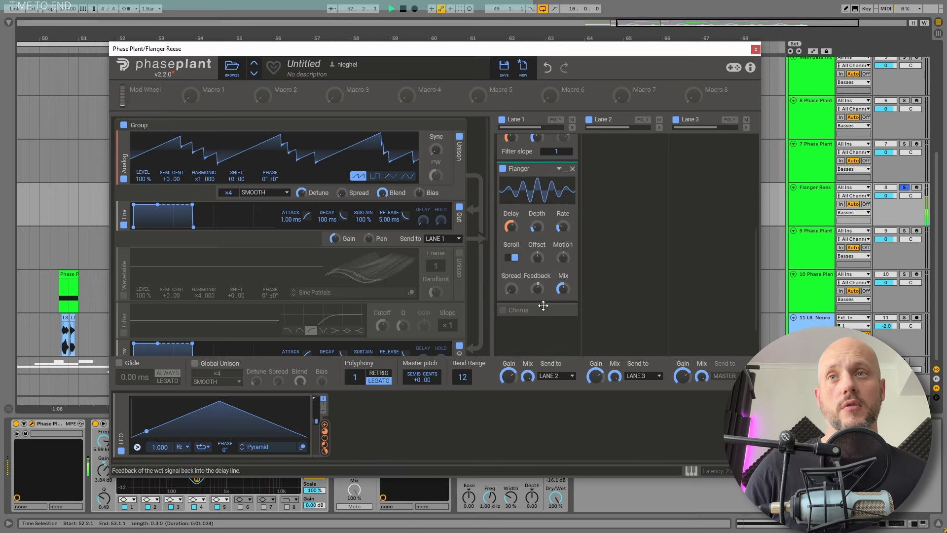
{"action": "left_click", "coordinate": [502, 312]}
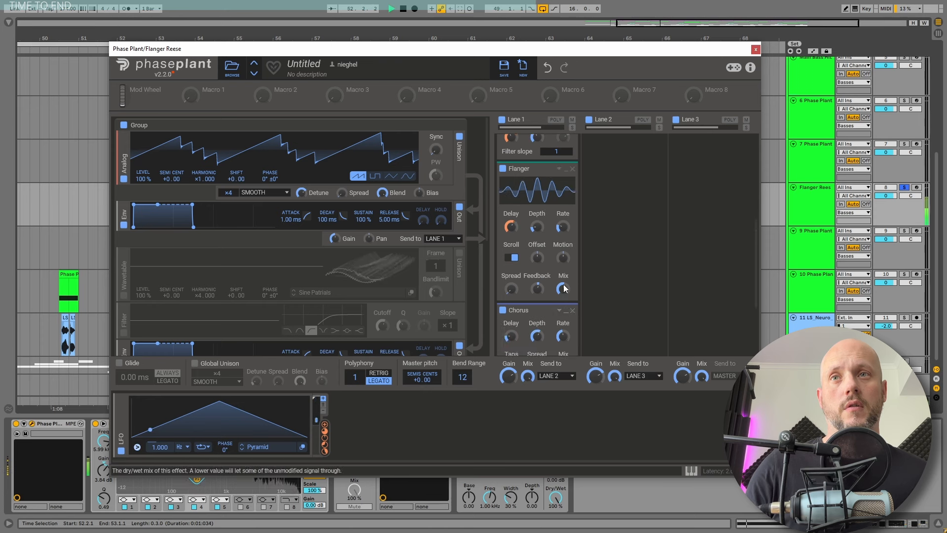
Step: Enable the Slice EQ, Gain and Limiter in Lane 2 and play the clip through the chain
{"action": "scroll", "coordinate": [562, 222], "scroll_direction": "up", "scroll_amount": 10}
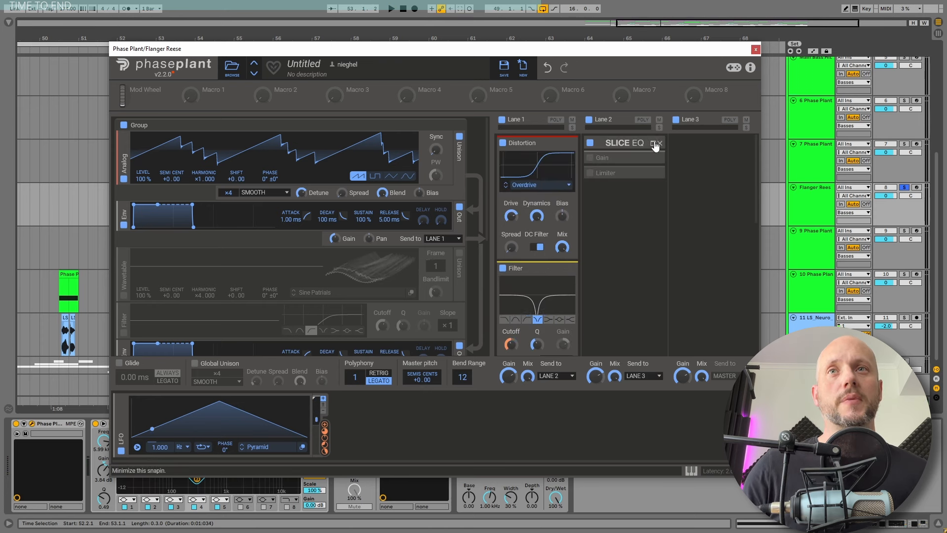
{"action": "left_click", "coordinate": [653, 143]}
{"action": "key", "text": "space"}
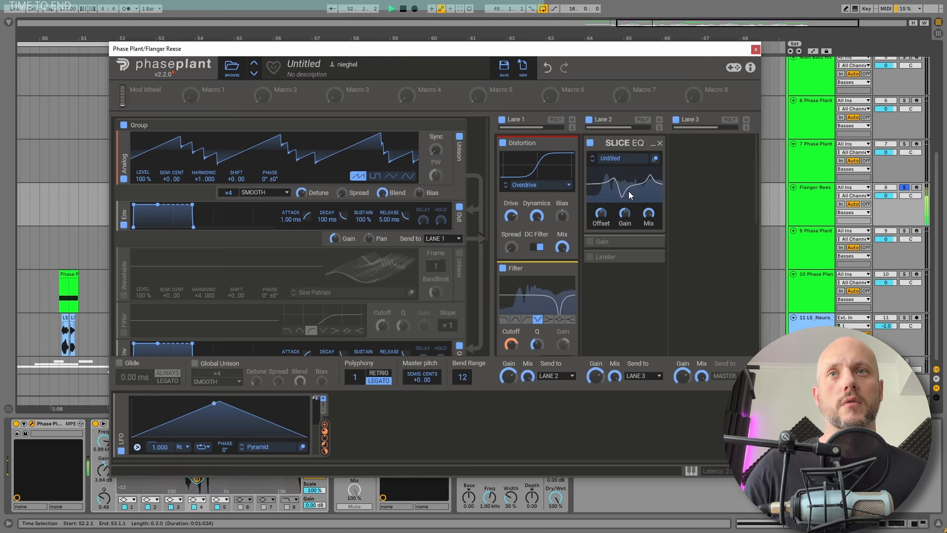
{"action": "key", "text": "space"}
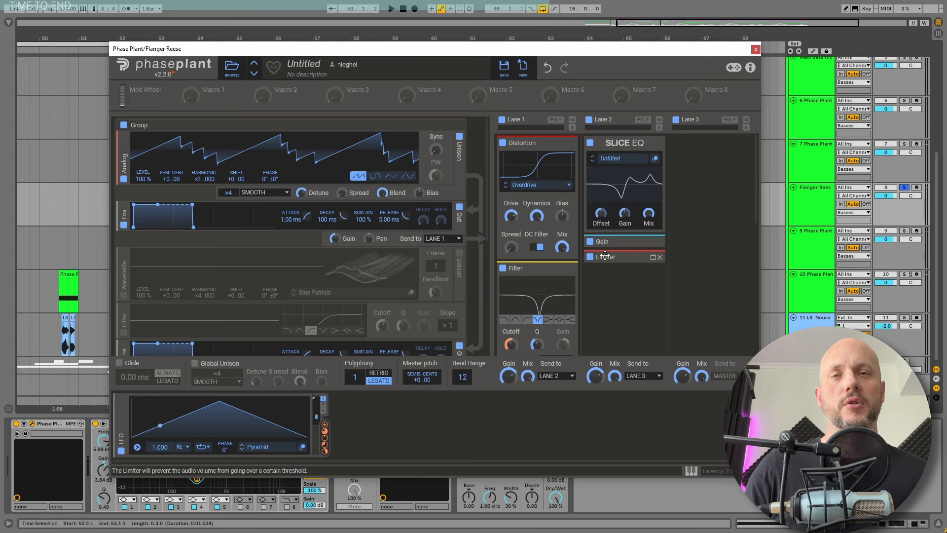
{"action": "key", "text": "space"}
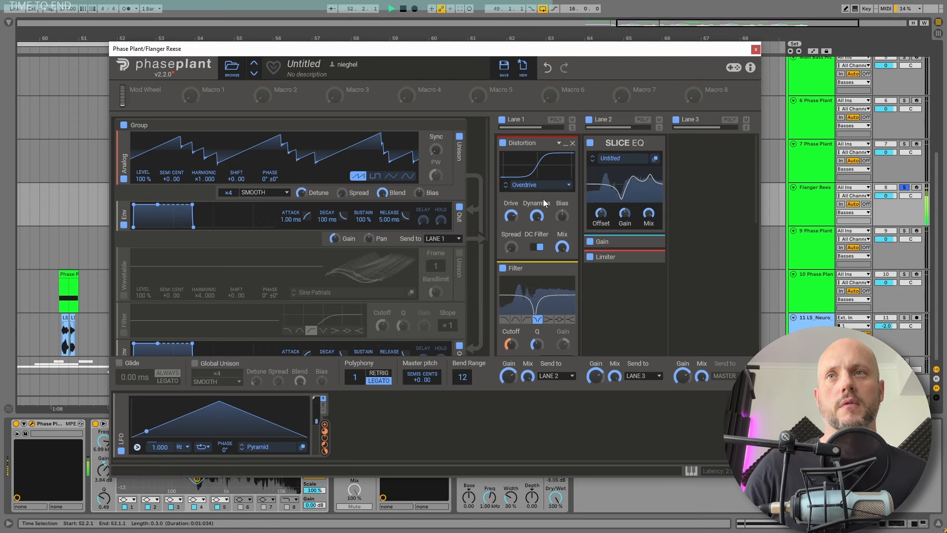
{"action": "key", "text": "space"}
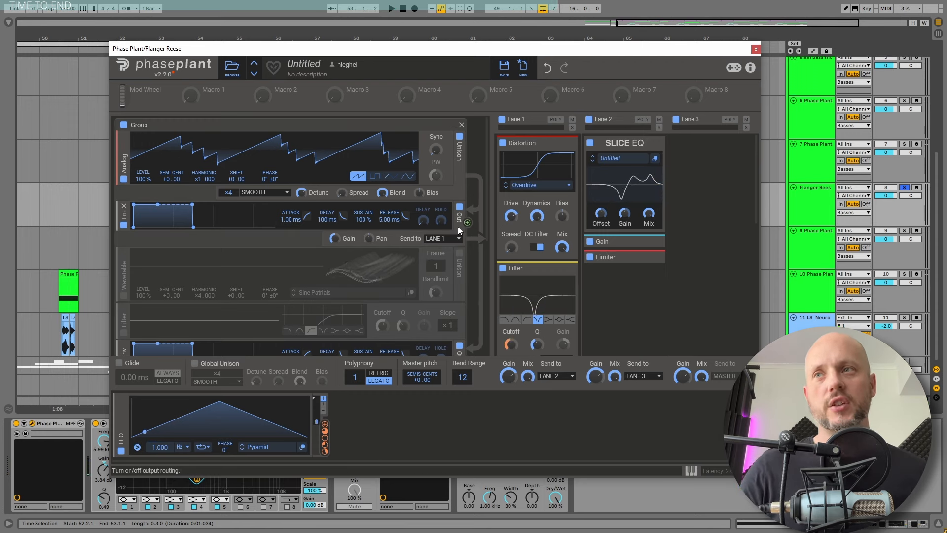
Step: Re-enable the Sine Patrials Wavetable and its Filter in the first group, and play the full Flanger Reese patch
{"action": "left_click", "coordinate": [123, 295]}
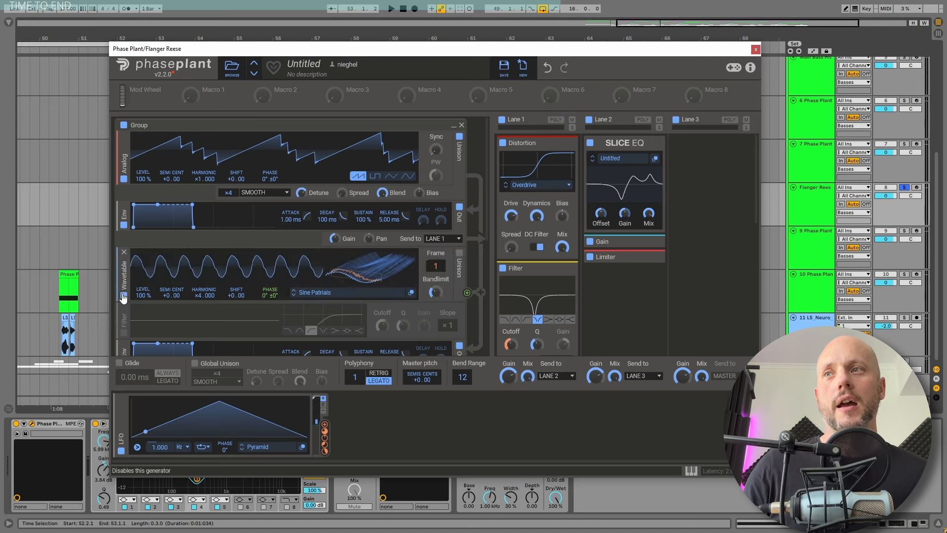
{"action": "key", "text": "space"}
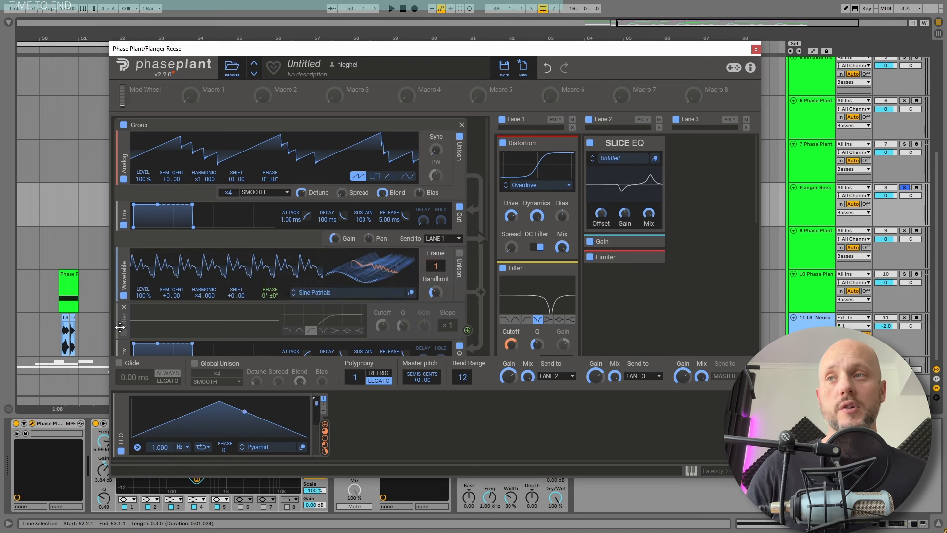
{"action": "left_click", "coordinate": [124, 332]}
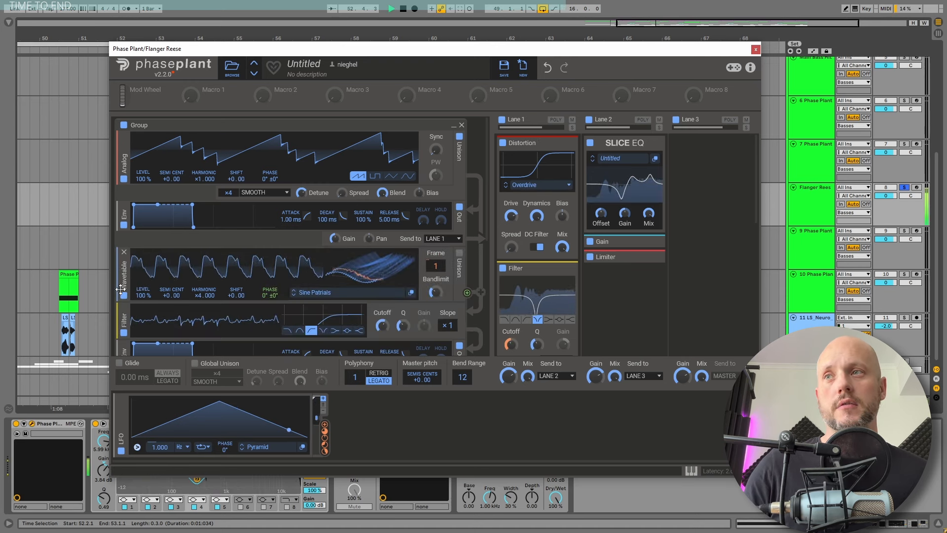
{"action": "key", "text": "space"}
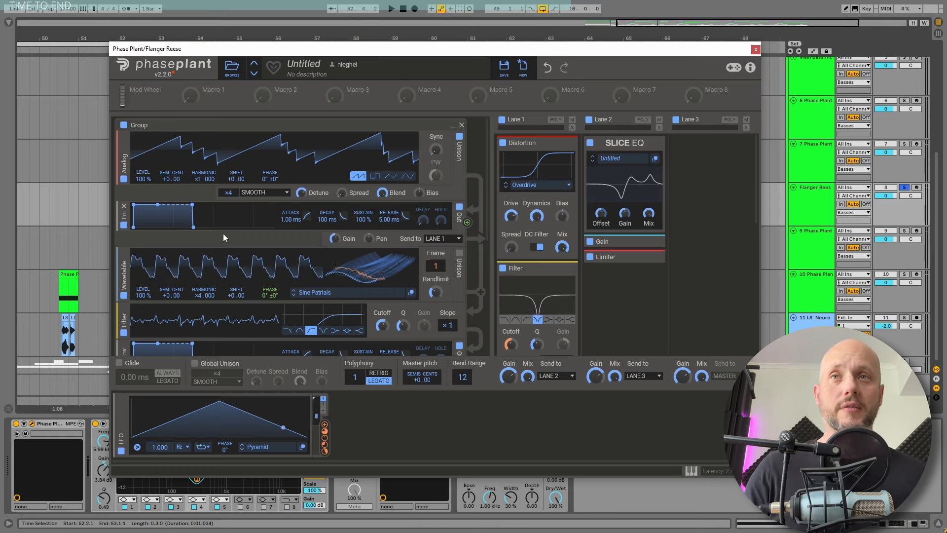
Step: Close the Flanger Reese synth window and play its clip through the track's mixing effects
{"action": "left_click", "coordinate": [755, 50]}
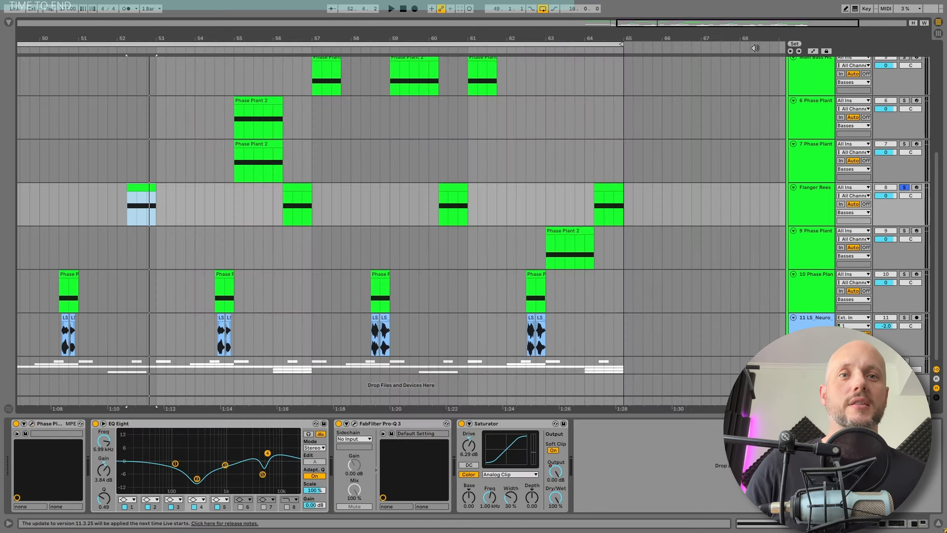
{"action": "key", "text": "space"}
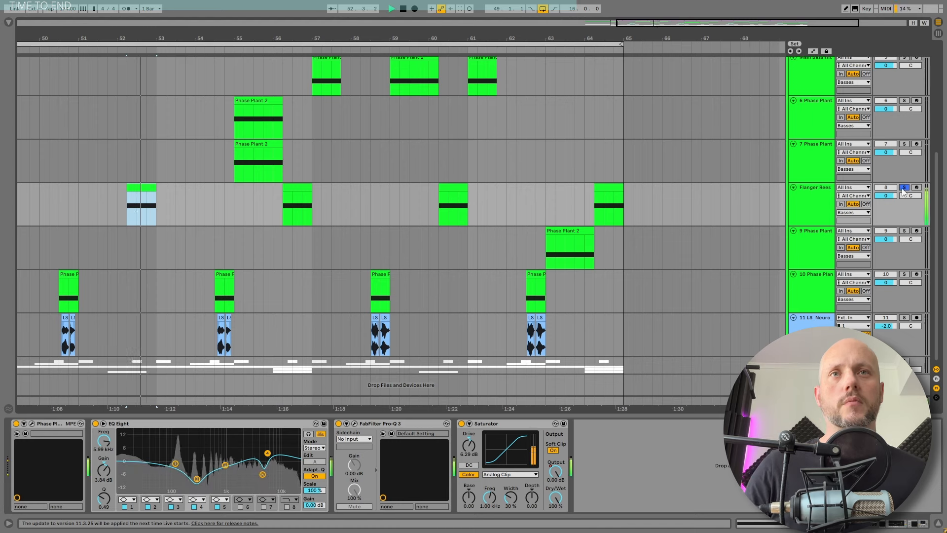
{"action": "key", "text": "space"}
Step: Solo the 6 Phase Plant track and select its clip at bar 55
{"action": "left_click", "coordinate": [904, 101]}
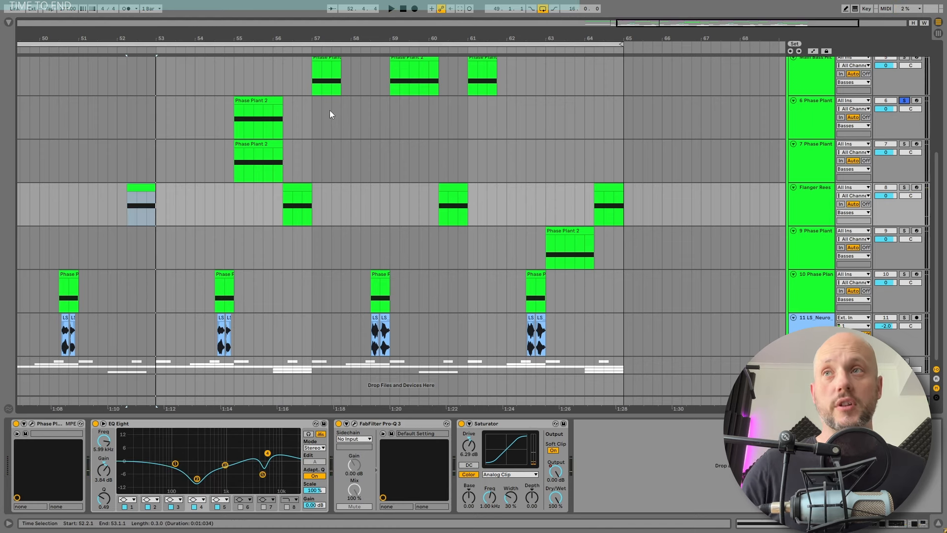
{"action": "left_click", "coordinate": [282, 105]}
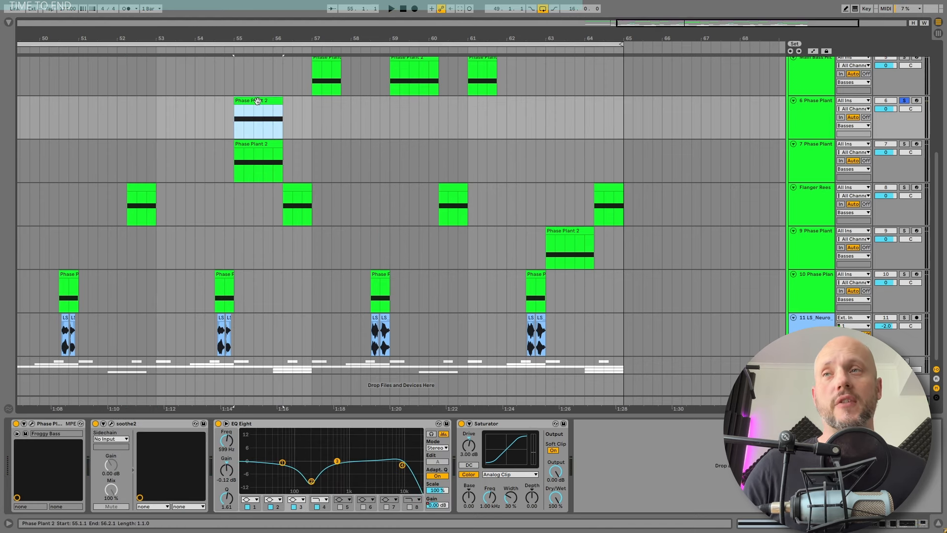
Step: Play the selected clip of the soloed 6 Phase Plant track
{"action": "key", "text": "space"}
{"action": "scroll", "coordinate": [256, 123], "scroll_direction": "up", "scroll_amount": 3}
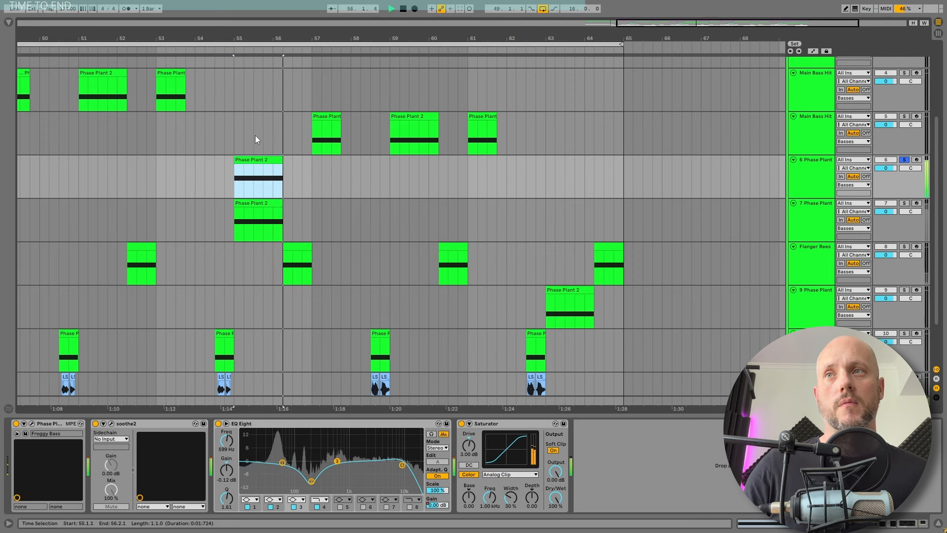
{"action": "key", "text": "space"}
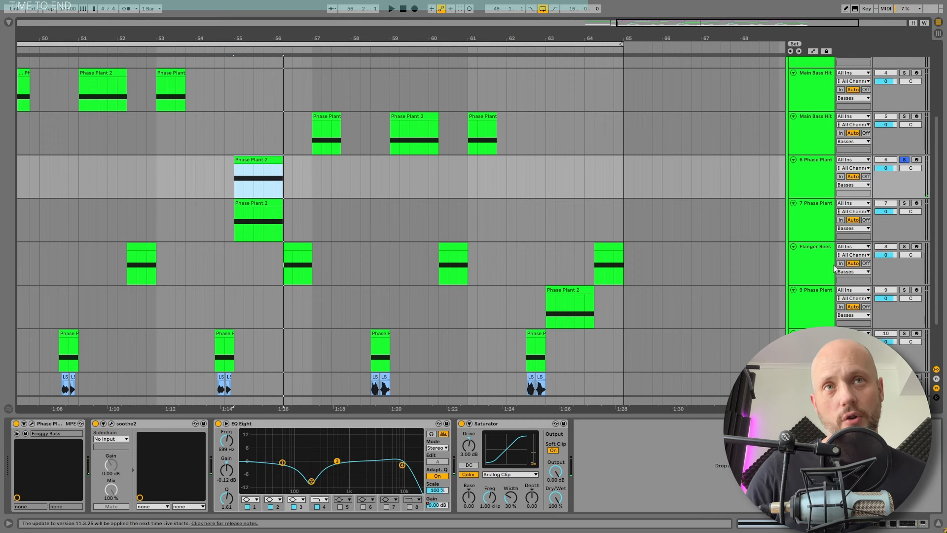
Step: Solo the 7 Phase Plant track as well, select its clip at bar 55, and play both bass layers together
{"action": "left_click", "coordinate": [905, 203]}
{"action": "key", "text": "Down"}
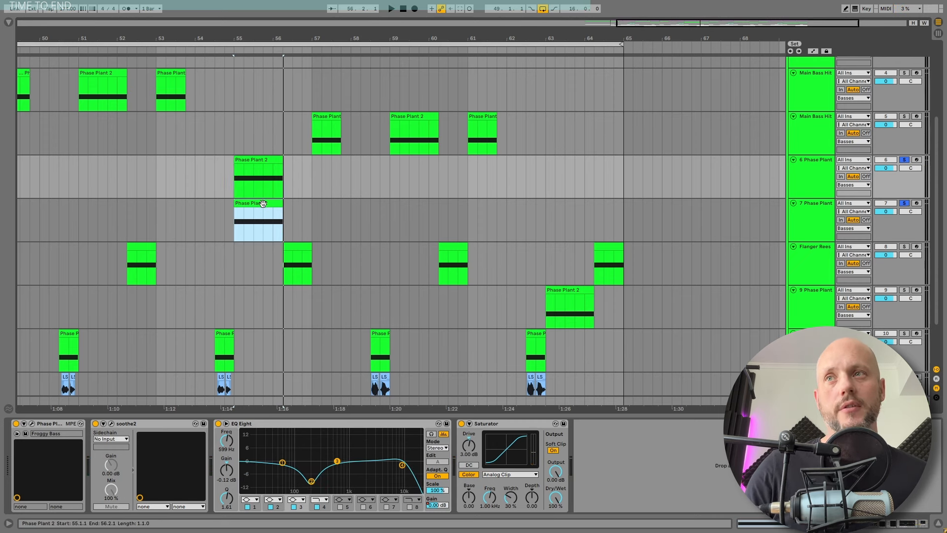
{"action": "key", "text": "space"}
{"action": "key", "text": "space"}
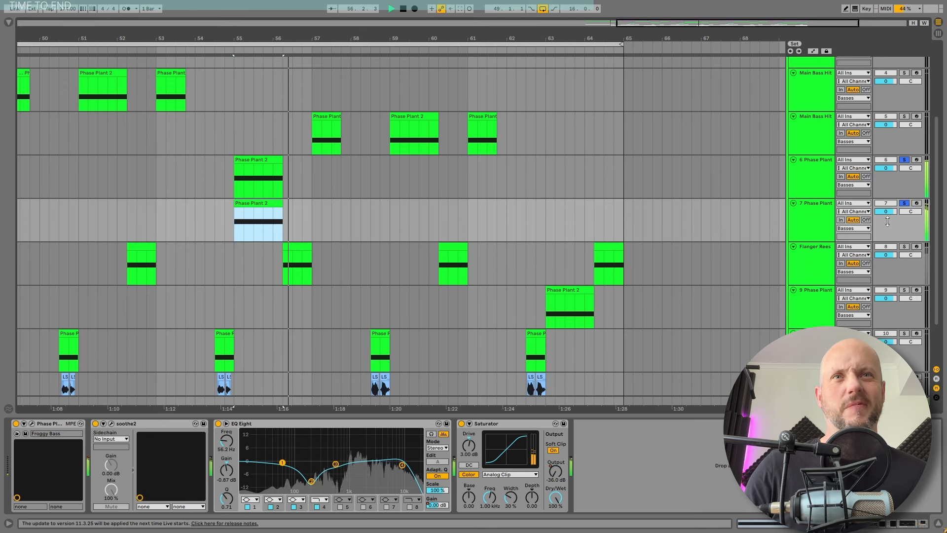
Step: Unsolo the 7 Phase Plant track, open the Froggy Bass patch of 6 Phase Plant, and play its OSC group
{"action": "left_click", "coordinate": [905, 203]}
{"action": "left_click", "coordinate": [181, 188]}
{"action": "left_click", "coordinate": [154, 170]}
{"action": "key", "text": "space"}
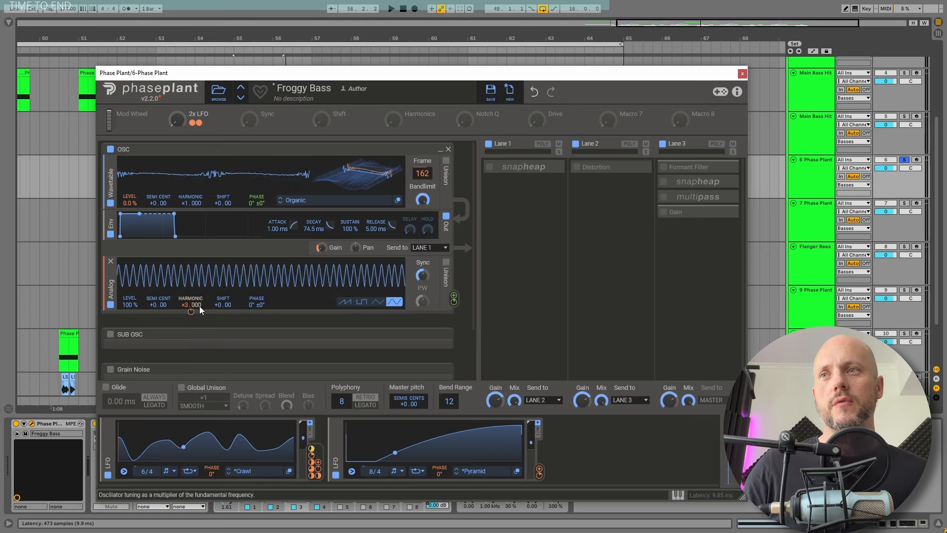
{"action": "mouse_move", "coordinate": [191, 311]}
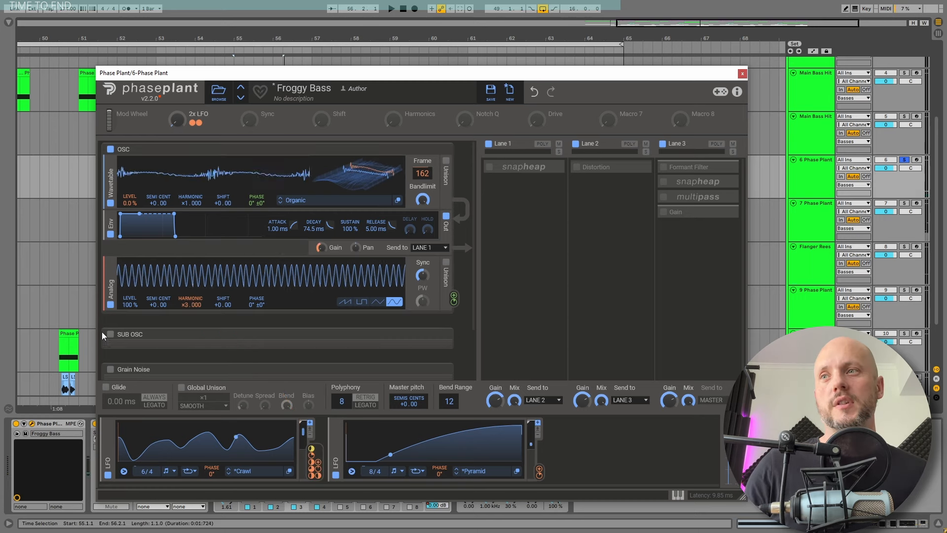
Step: Enable the SUB OSC and Grain Noise groups in Froggy Bass and expand the Grain Noise modules
{"action": "scroll", "coordinate": [306, 264], "scroll_direction": "down", "scroll_amount": 3}
{"action": "left_click", "coordinate": [110, 307]}
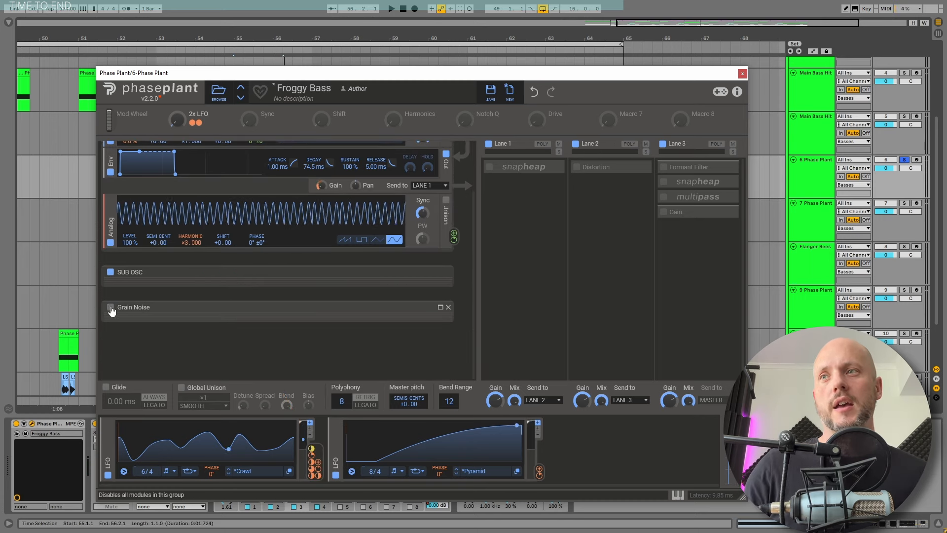
{"action": "left_click", "coordinate": [440, 307]}
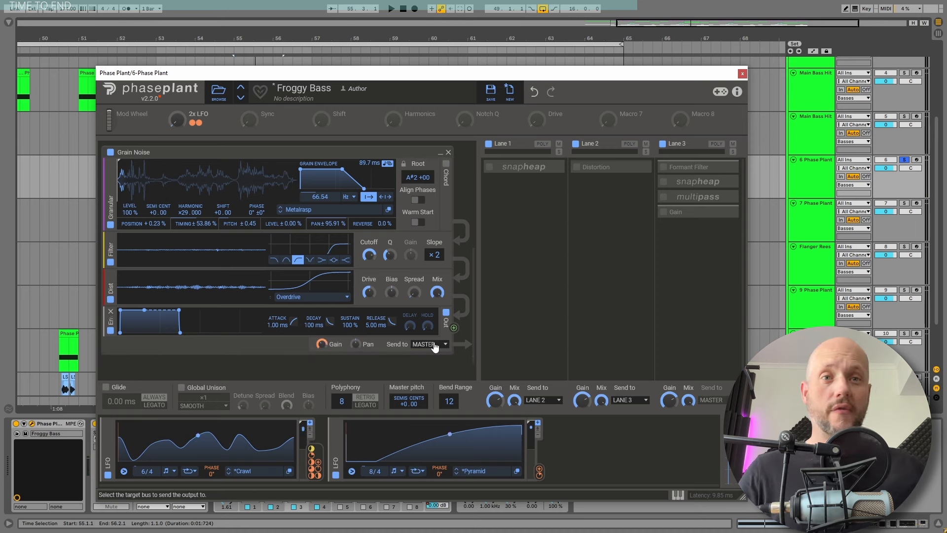
Step: Enable and expand the Overdrive Distortion in Lane 2, and play the clip through it
{"action": "scroll", "coordinate": [429, 229], "scroll_direction": "up", "scroll_amount": 3}
{"action": "scroll", "coordinate": [376, 246], "scroll_direction": "up", "scroll_amount": 4}
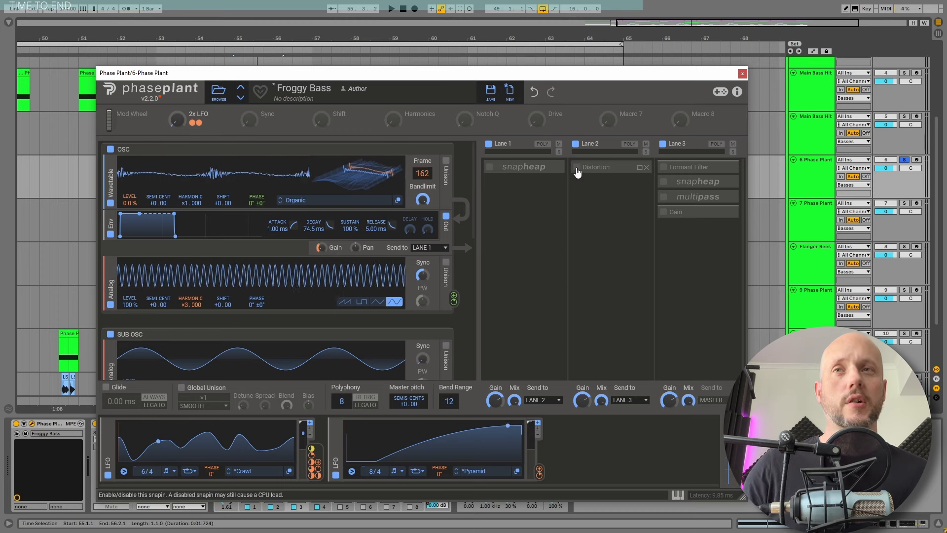
{"action": "left_click", "coordinate": [576, 167]}
{"action": "left_click", "coordinate": [640, 168]}
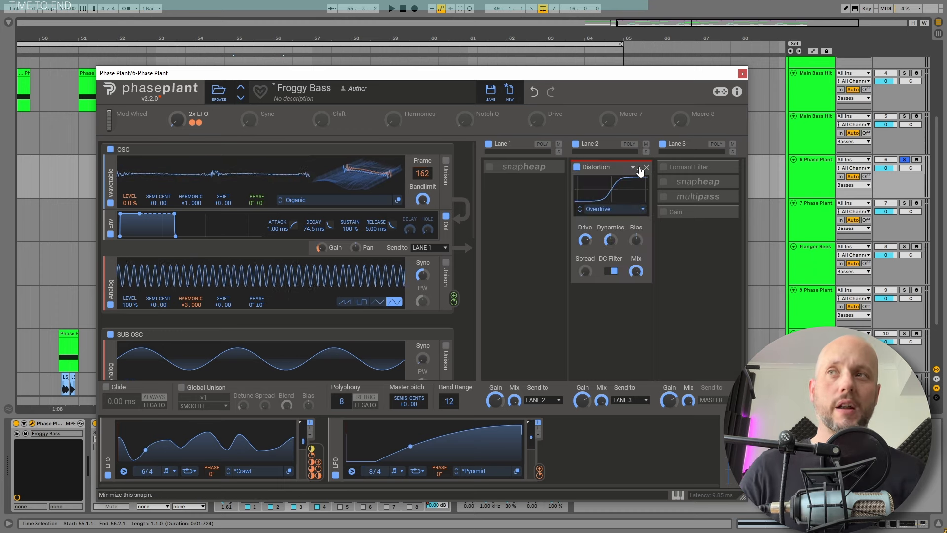
{"action": "key", "text": "space"}
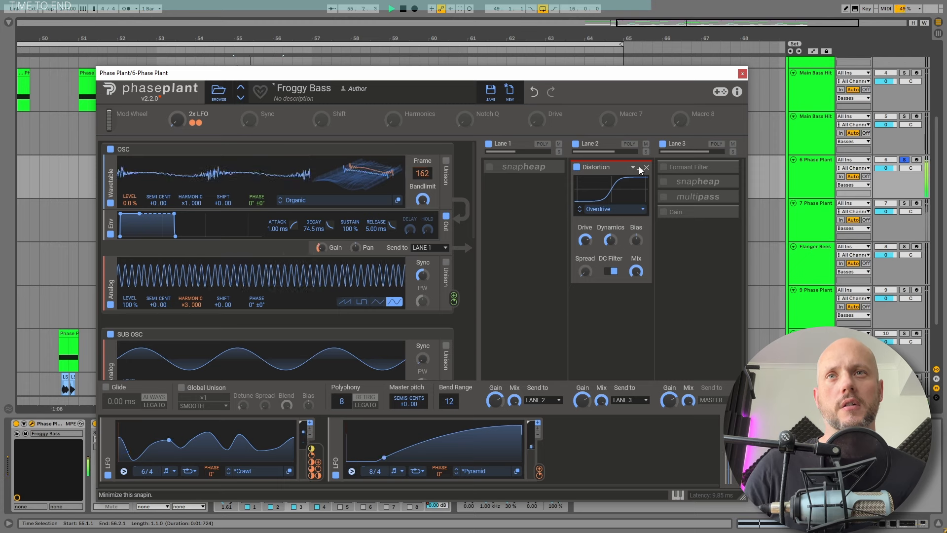
{"action": "key", "text": "space"}
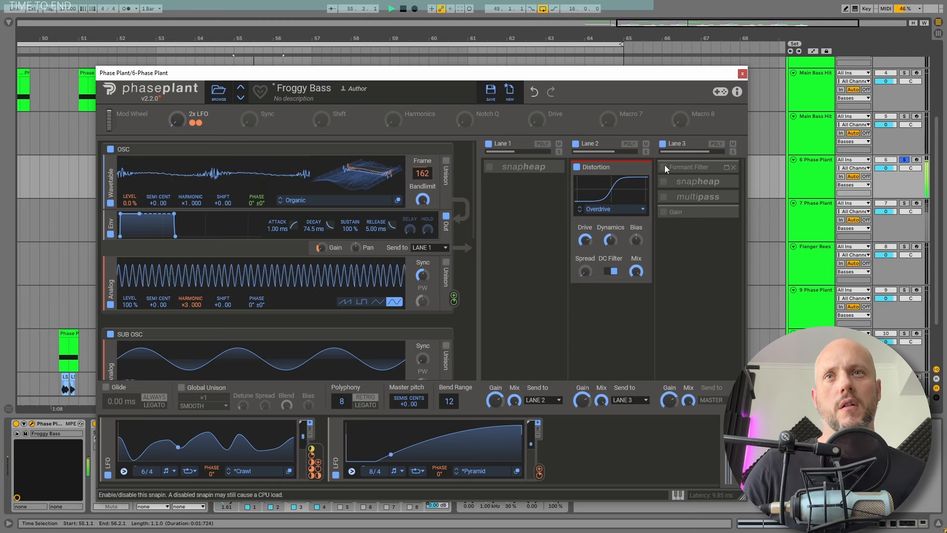
Step: Enable and expand the Formant Filter in Lane 3, and compare the sound with and without it during playback
{"action": "left_click", "coordinate": [681, 167]}
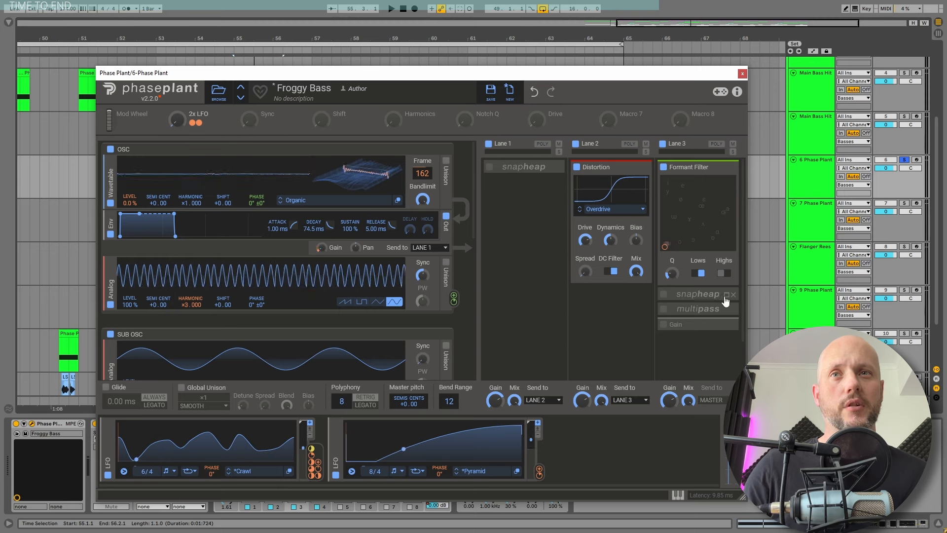
{"action": "key", "text": "space"}
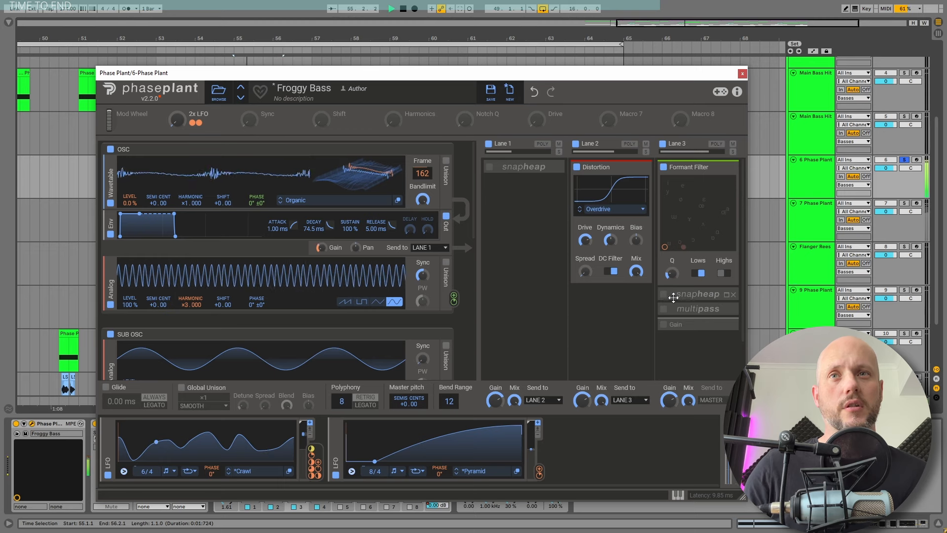
{"action": "left_click", "coordinate": [663, 167]}
{"action": "key", "text": "space"}
{"action": "key", "text": "space"}
{"action": "left_click", "coordinate": [664, 166]}
{"action": "key", "text": "space"}
{"action": "key", "text": "space"}
Step: Enable the Snapheap in Lane 3, play the clip through it, and open its UPP preset in the Snap Heap editor
{"action": "key", "text": "space"}
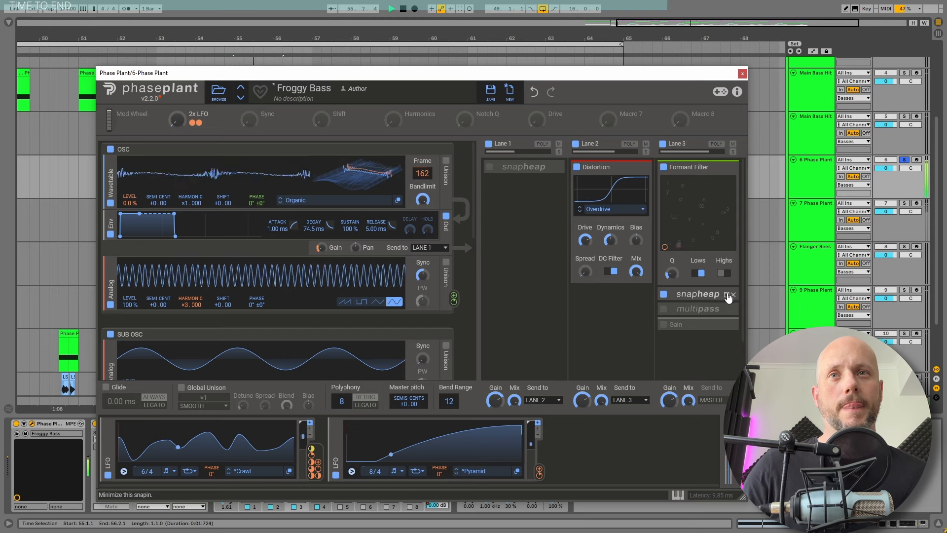
{"action": "left_click", "coordinate": [728, 295]}
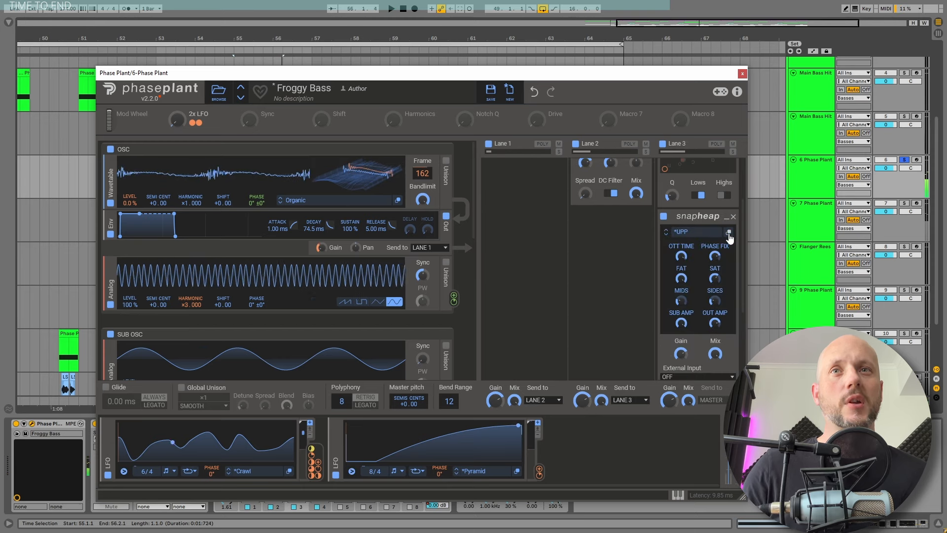
{"action": "left_click", "coordinate": [729, 233]}
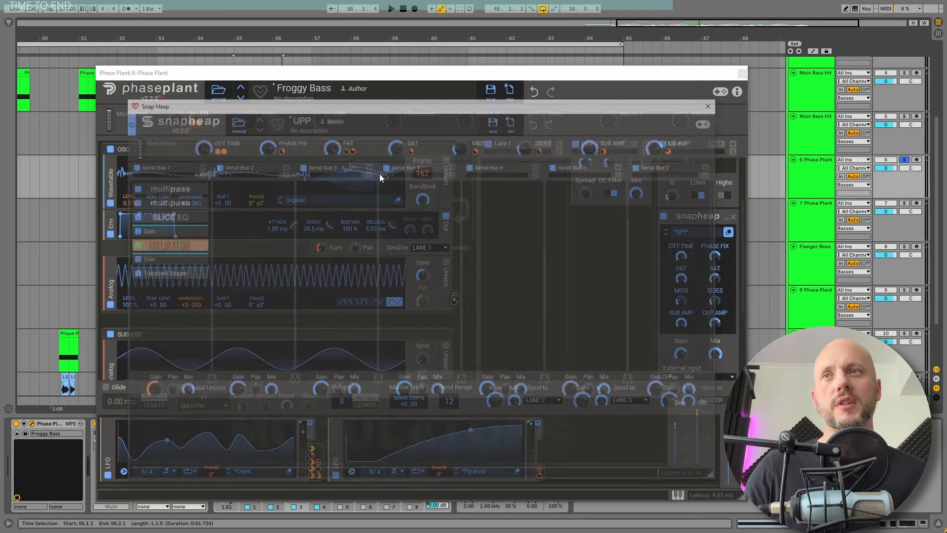
Step: Examine the UPP chain by expanding its Multipass, Slice EQ, Gain, Faturator and Transient Shaper modules, and close the editor
{"action": "left_click", "coordinate": [195, 188]}
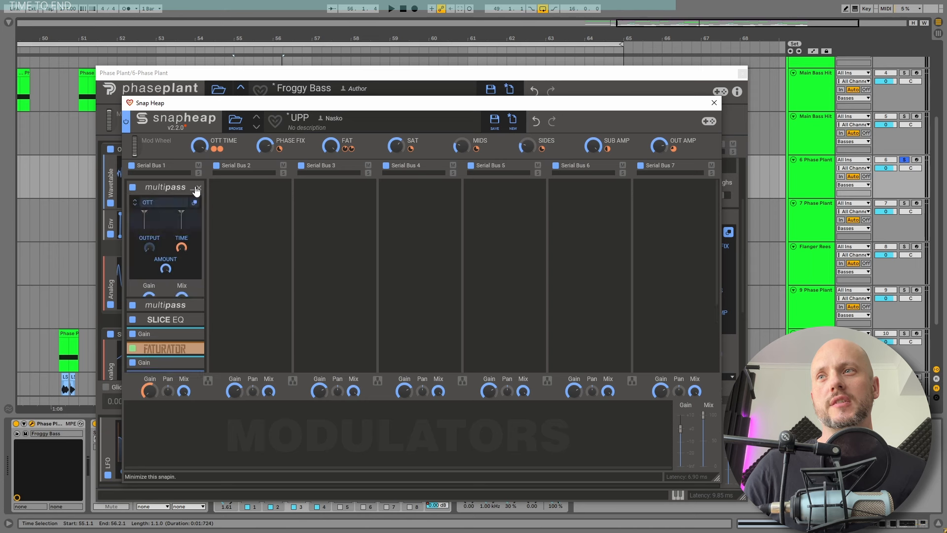
{"action": "left_click", "coordinate": [193, 287]}
{"action": "scroll", "coordinate": [187, 271], "scroll_direction": "down", "scroll_amount": 3}
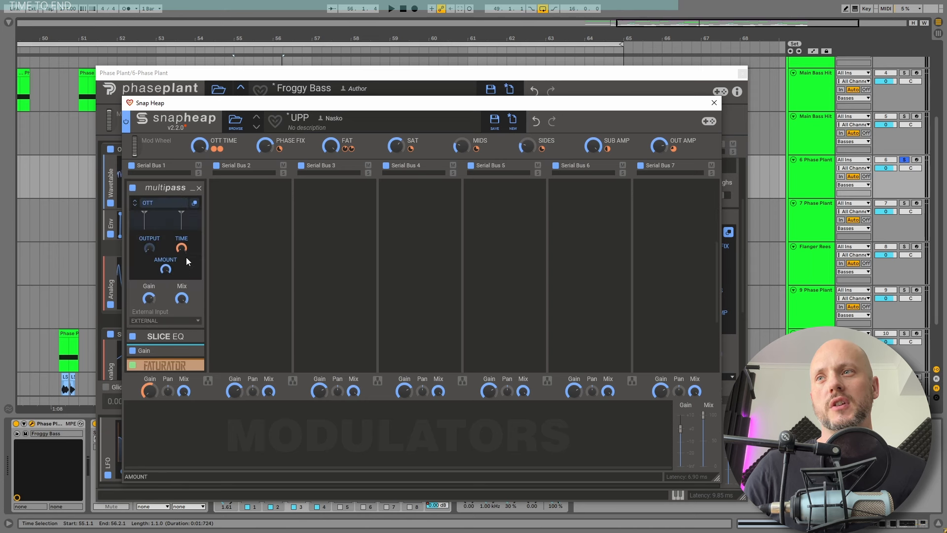
{"action": "left_click", "coordinate": [189, 287]}
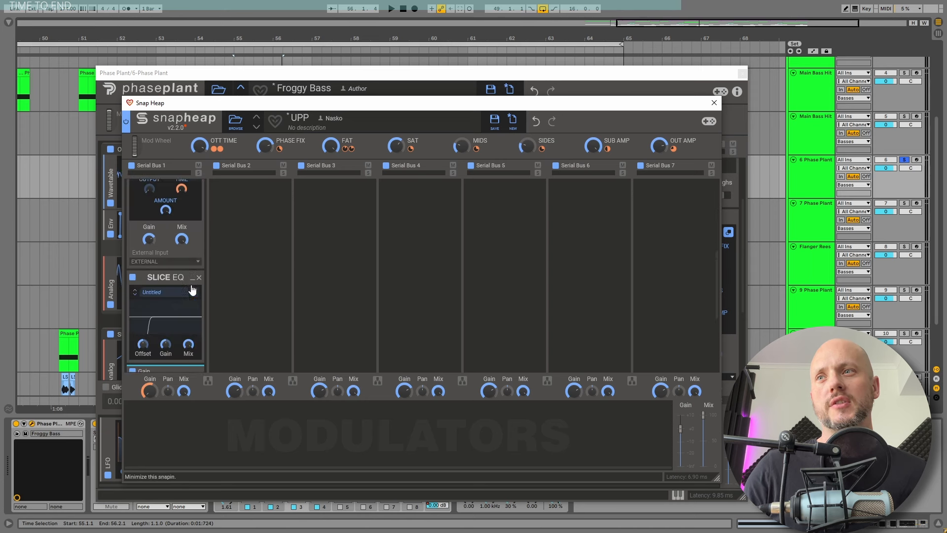
{"action": "scroll", "coordinate": [188, 298], "scroll_direction": "down", "scroll_amount": 3}
{"action": "left_click", "coordinate": [196, 284]}
{"action": "scroll", "coordinate": [196, 287], "scroll_direction": "down", "scroll_amount": 2}
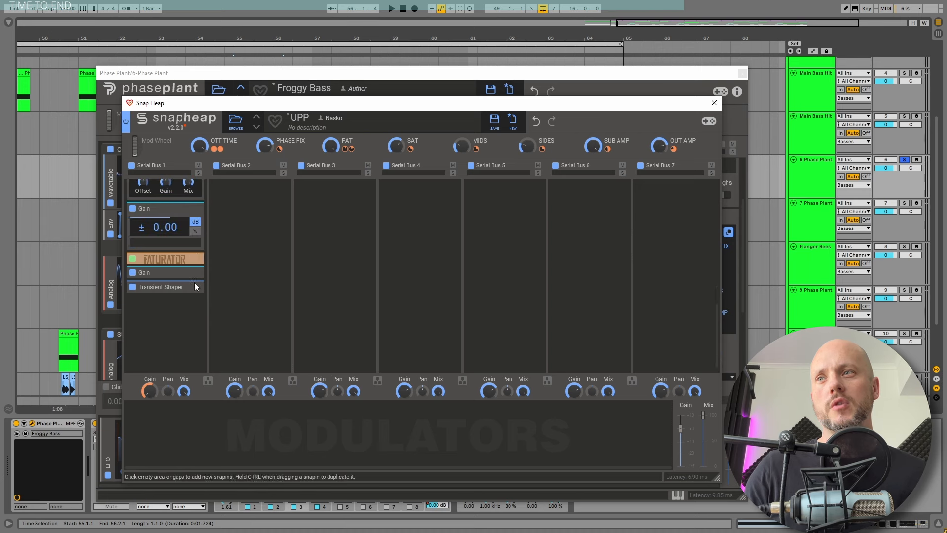
{"action": "left_click", "coordinate": [193, 260]}
{"action": "scroll", "coordinate": [187, 264], "scroll_direction": "down", "scroll_amount": 3}
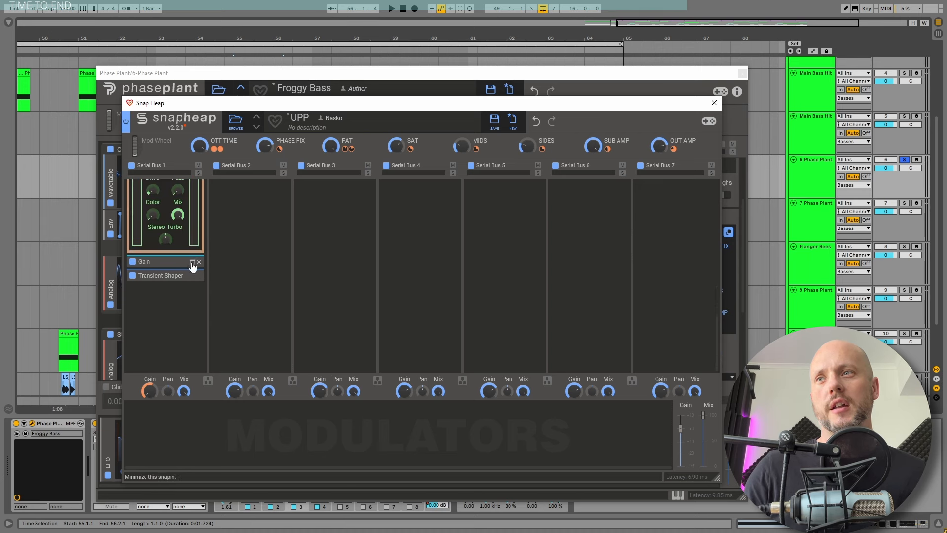
{"action": "left_click", "coordinate": [193, 262]}
{"action": "scroll", "coordinate": [193, 268], "scroll_direction": "down", "scroll_amount": 1}
{"action": "left_click", "coordinate": [193, 276]}
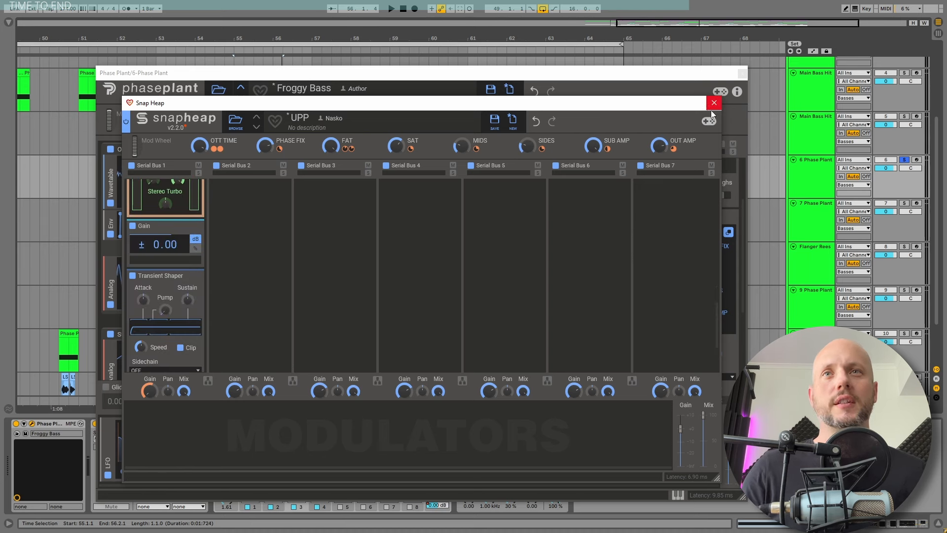
{"action": "left_click", "coordinate": [714, 104]}
Step: Collapse the Snapheap in Lane 3, enable and expand the N.O.T.T. Multipass below it, and play the clip
{"action": "left_click", "coordinate": [726, 219]}
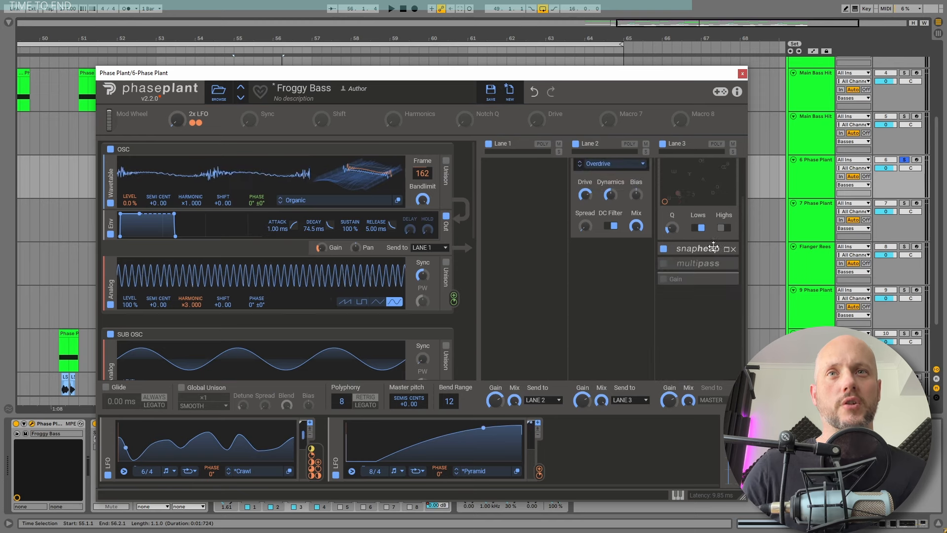
{"action": "left_click", "coordinate": [727, 264]}
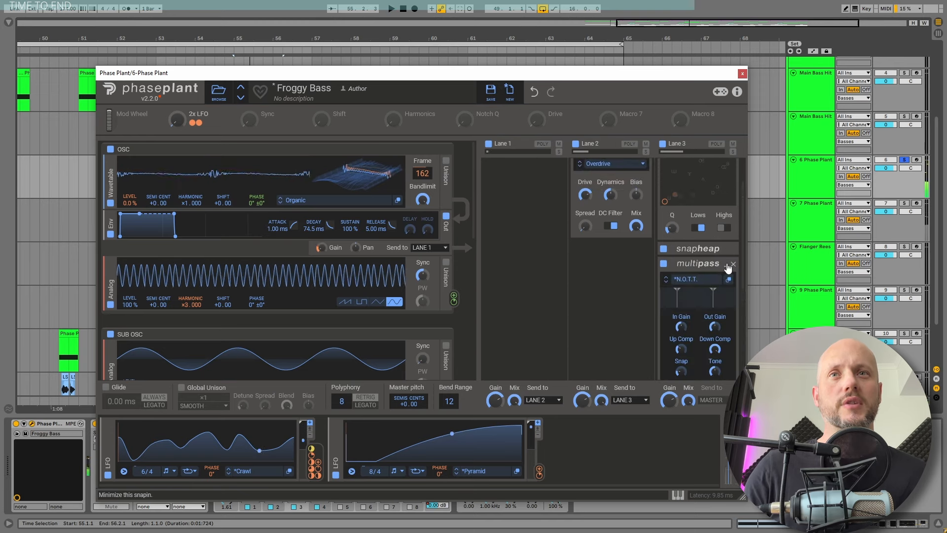
{"action": "scroll", "coordinate": [695, 320], "scroll_direction": "down", "scroll_amount": 3}
Step: Enable the Snapheap in Lane 1 and compare the sound with and without it during playback
{"action": "scroll", "coordinate": [667, 287], "scroll_direction": "up", "scroll_amount": 5}
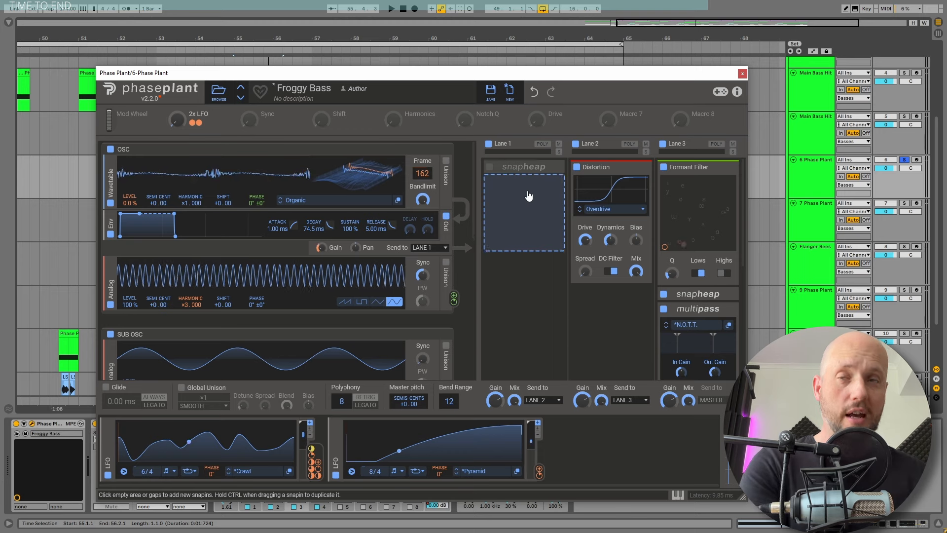
{"action": "left_click", "coordinate": [489, 169]}
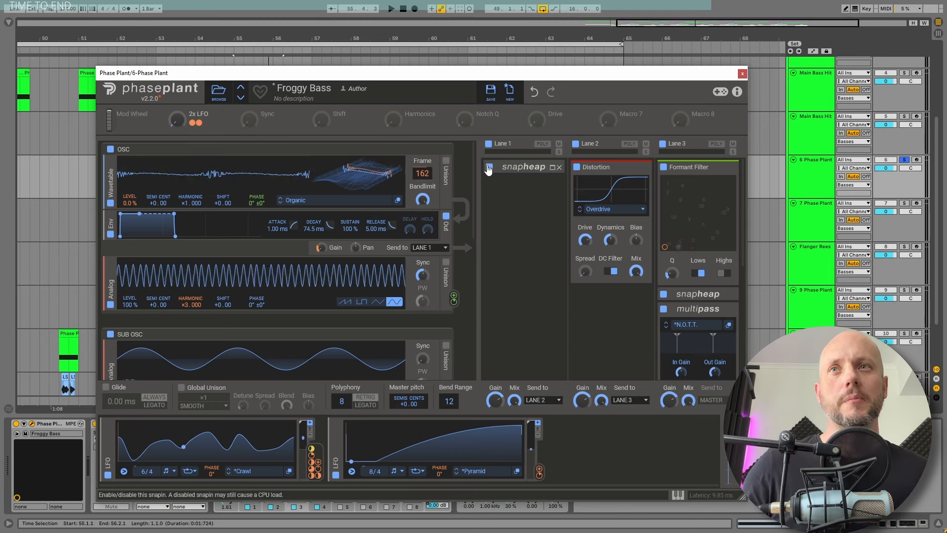
{"action": "key", "text": "space"}
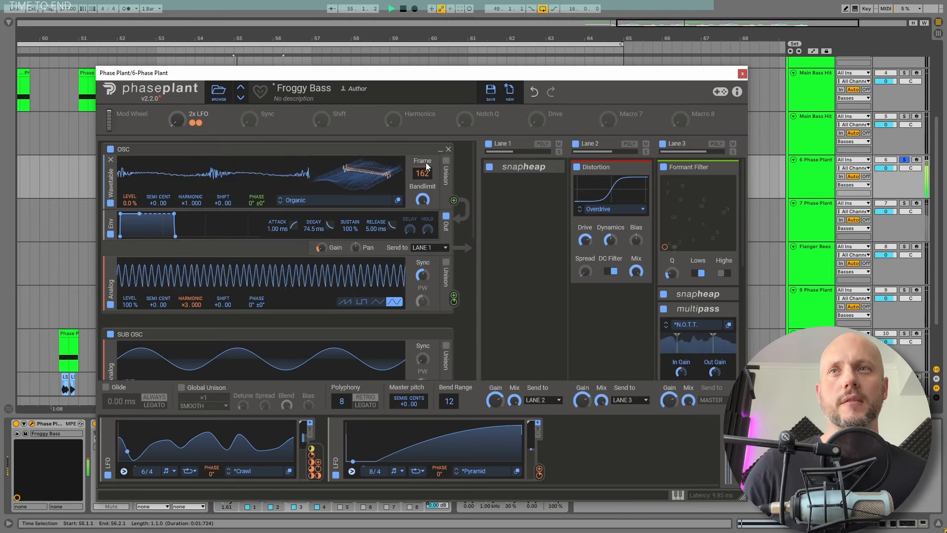
{"action": "left_click", "coordinate": [489, 166]}
{"action": "left_click", "coordinate": [489, 167]}
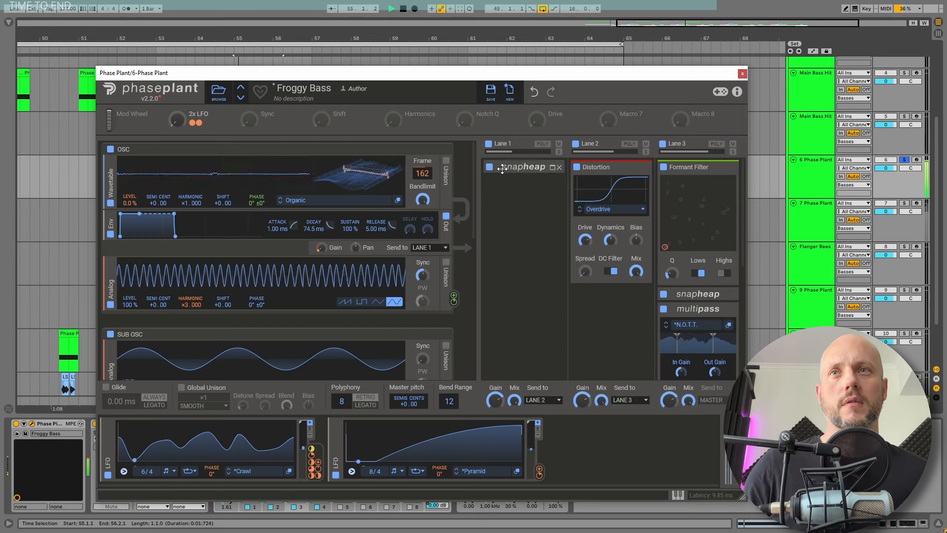
Step: Open the SHIFTER preset of the Lane 1 Snapheap to examine its Frequency Shifter, and close and collapse it again
{"action": "left_click", "coordinate": [553, 168]}
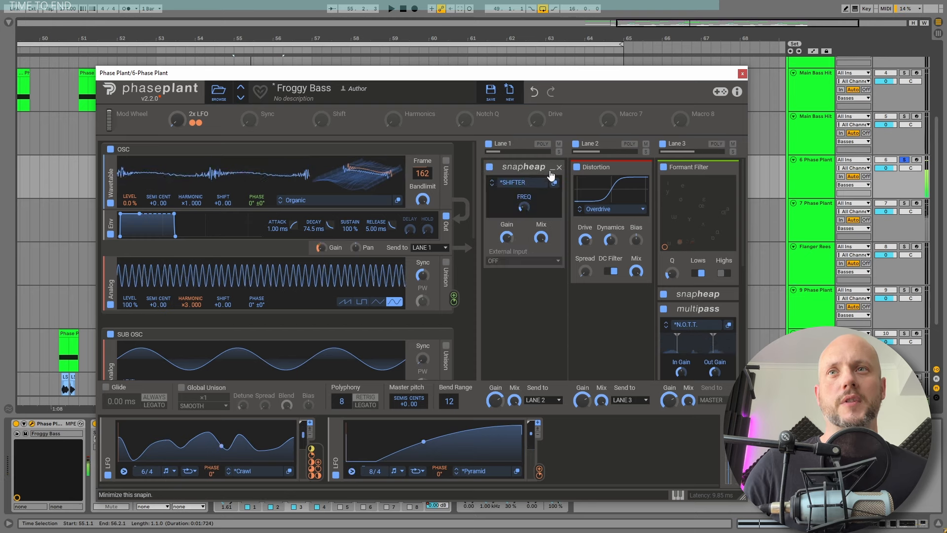
{"action": "left_click", "coordinate": [557, 184]}
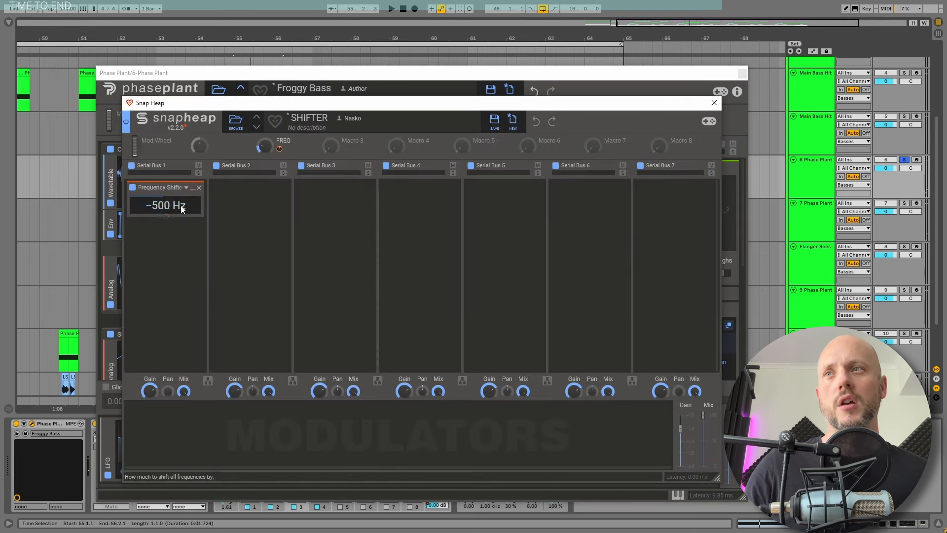
{"action": "left_click", "coordinate": [714, 103]}
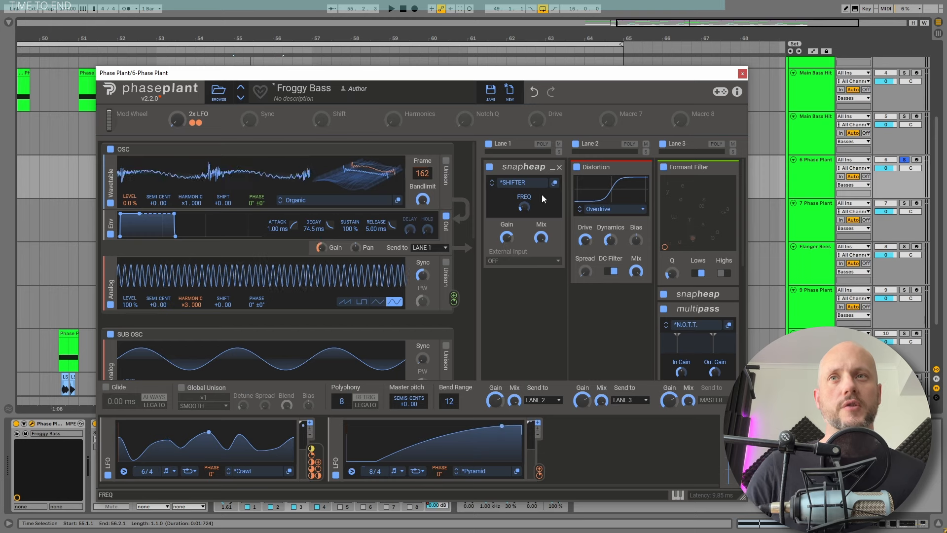
{"action": "left_click", "coordinate": [553, 169]}
Step: Close the Froggy Bass synth window, switch the solo from 6 Phase Plant to 7 Phase Plant, and select that track
{"action": "left_click", "coordinate": [742, 74]}
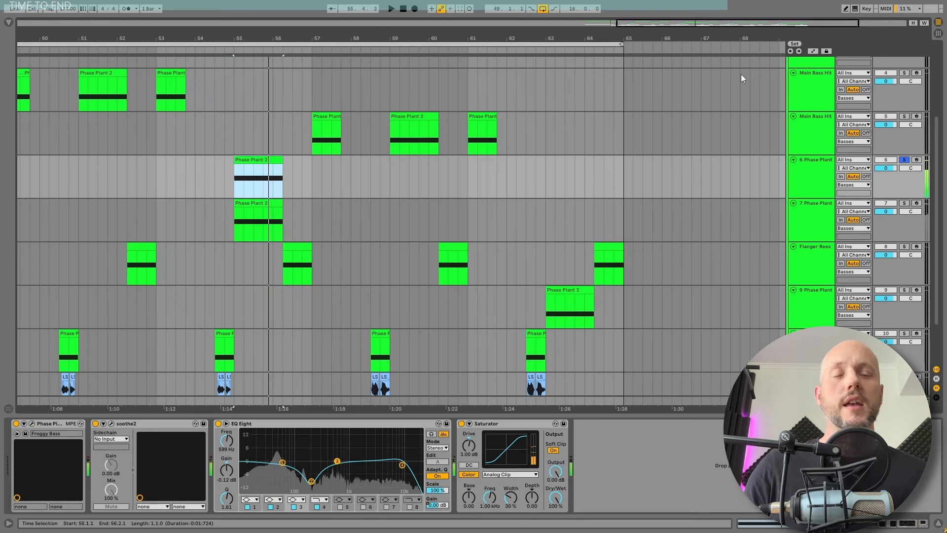
{"action": "left_click", "coordinate": [904, 160]}
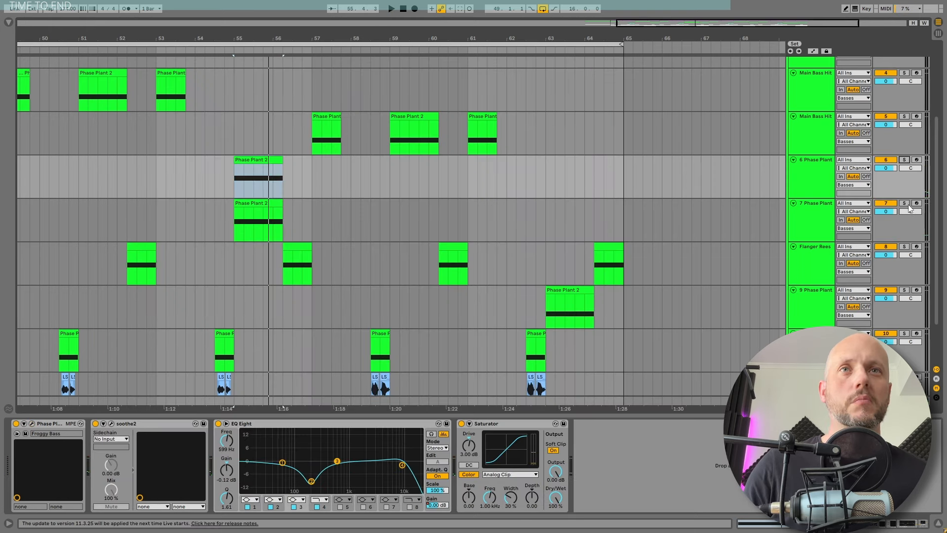
{"action": "left_click", "coordinate": [819, 205]}
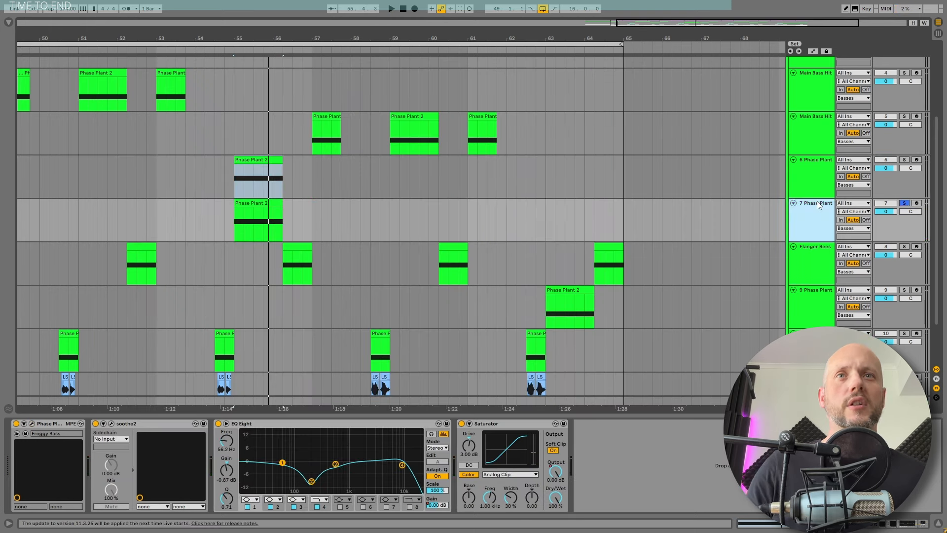
Step: Select the clip on 7 Phase Plant, open that track's synth and examine its oscillators and effect lanes
{"action": "left_click", "coordinate": [261, 209]}
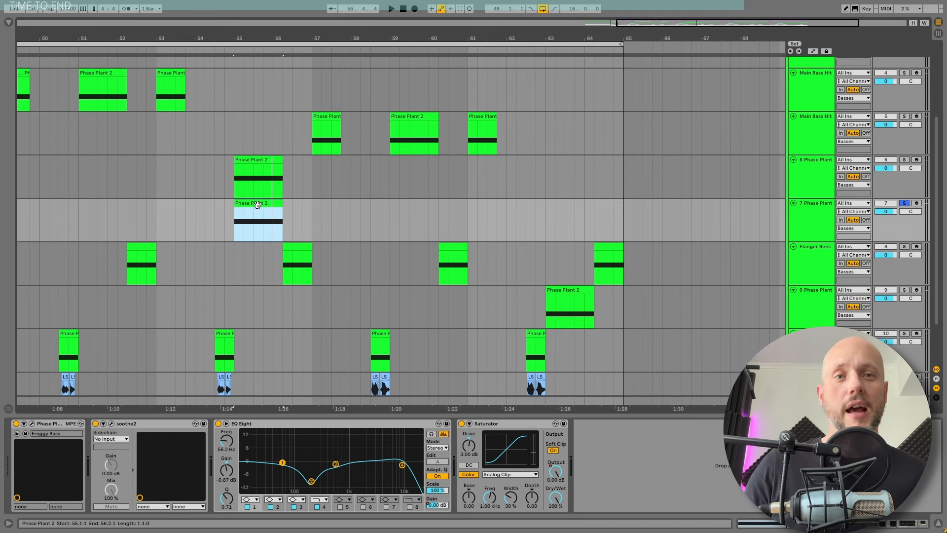
{"action": "left_click", "coordinate": [33, 425]}
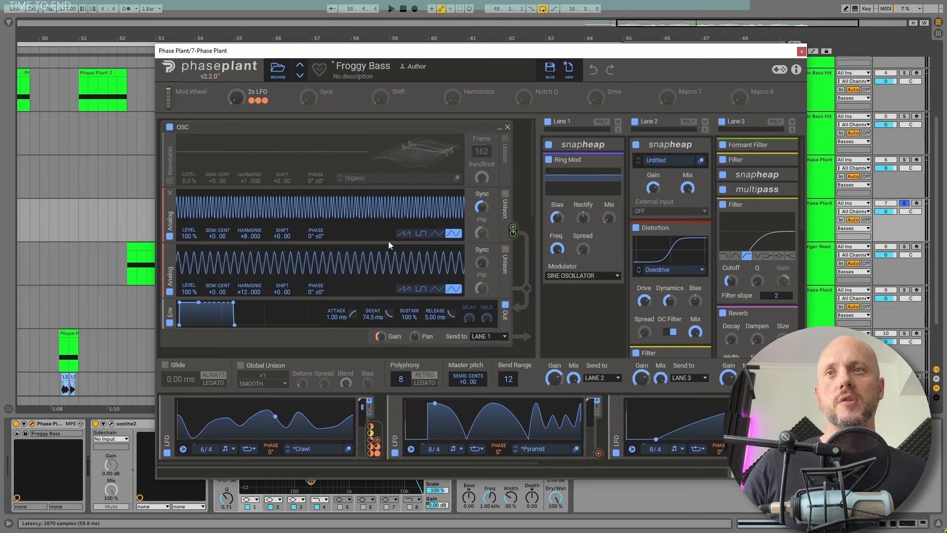
{"action": "scroll", "coordinate": [594, 207], "scroll_direction": "down", "scroll_amount": 8}
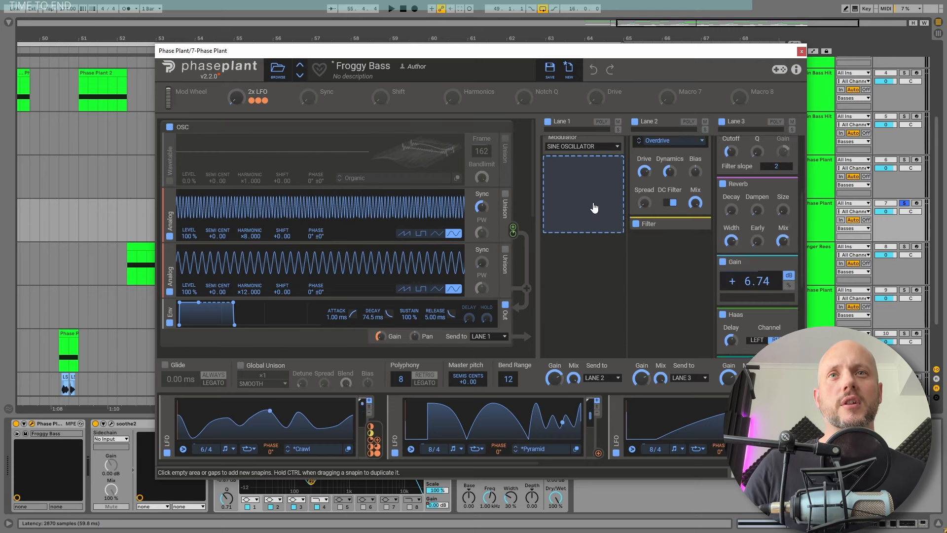
{"action": "scroll", "coordinate": [593, 207], "scroll_direction": "up", "scroll_amount": 8}
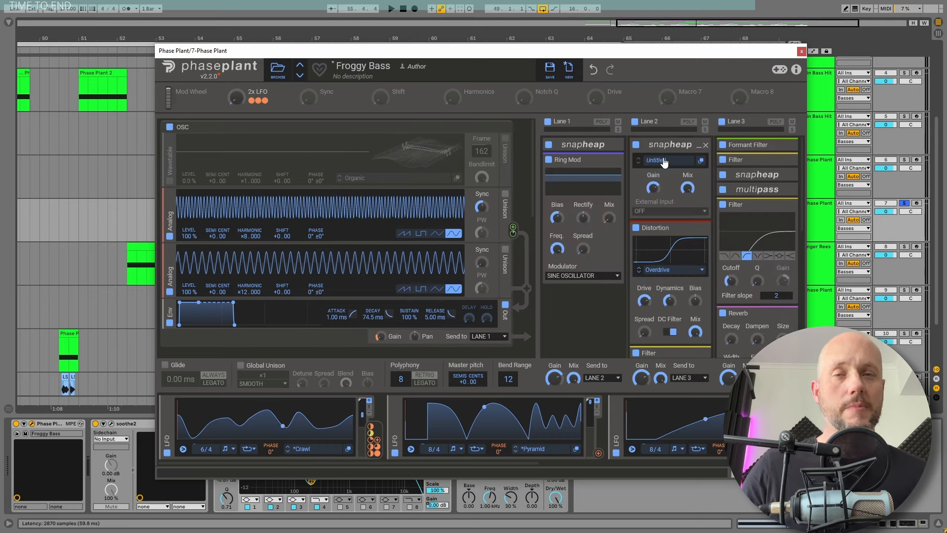
Step: Open the Snapheap in Lane 2, expand its Ensemble effects to examine their settings, and close it again
{"action": "left_click", "coordinate": [700, 162]}
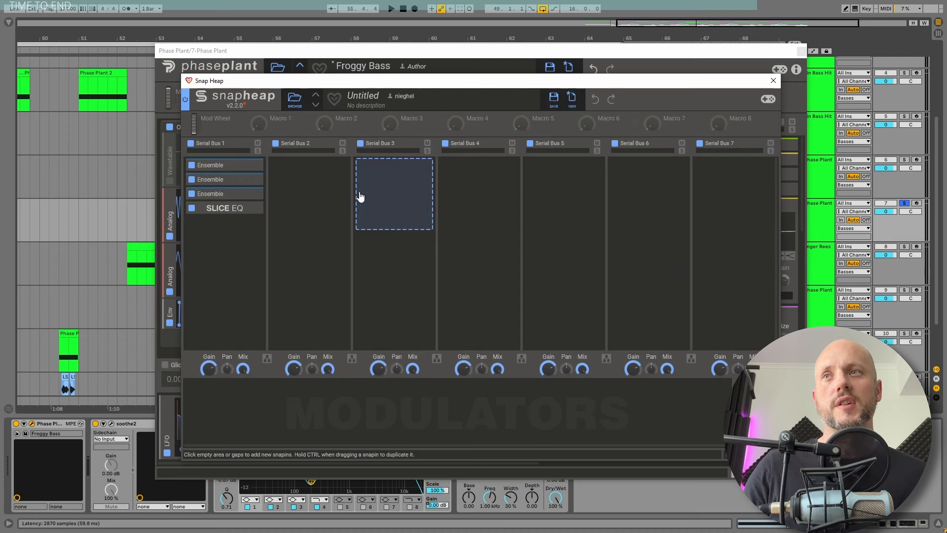
{"action": "left_click", "coordinate": [253, 167]}
{"action": "left_click", "coordinate": [252, 266]}
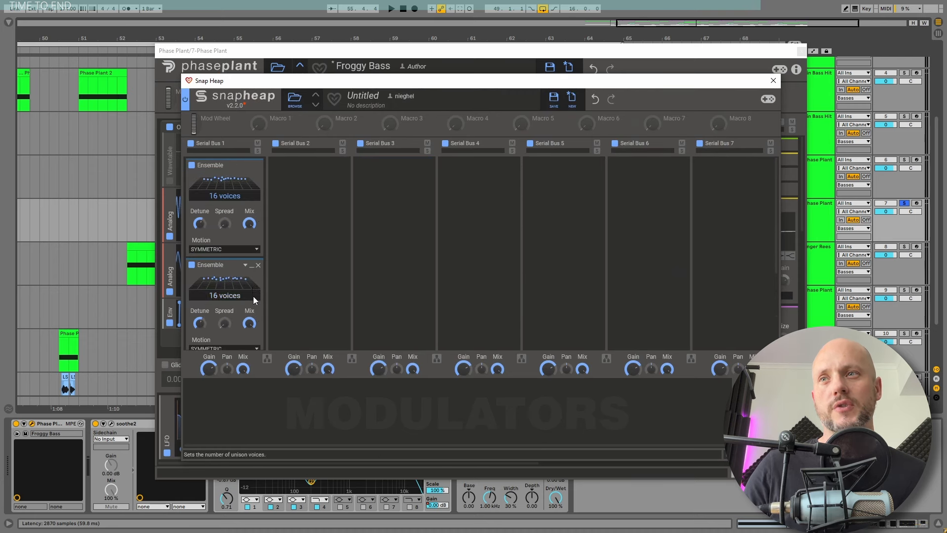
{"action": "left_click", "coordinate": [772, 80]}
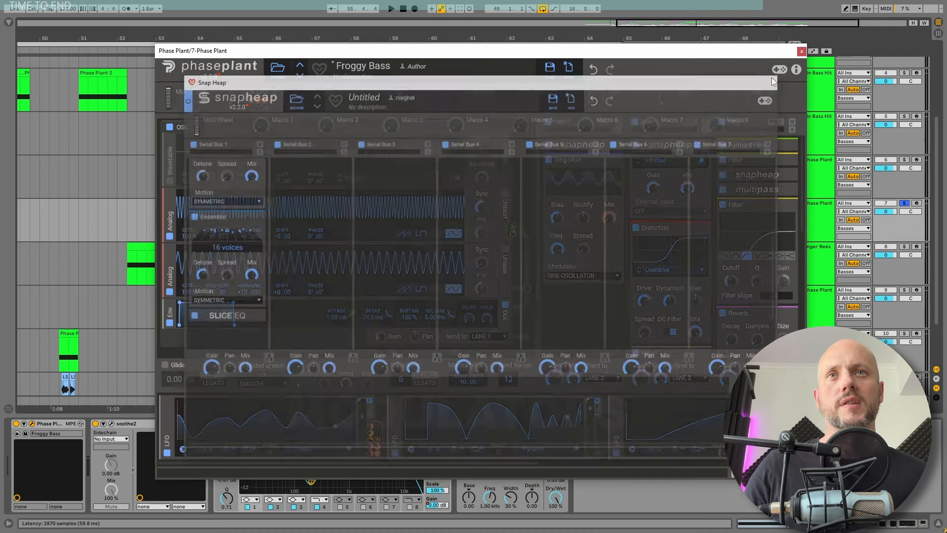
Step: Examine the remaining Lane 3 effects, play the clip and close the 7 Phase Plant synth window
{"action": "scroll", "coordinate": [763, 183], "scroll_direction": "down", "scroll_amount": 5}
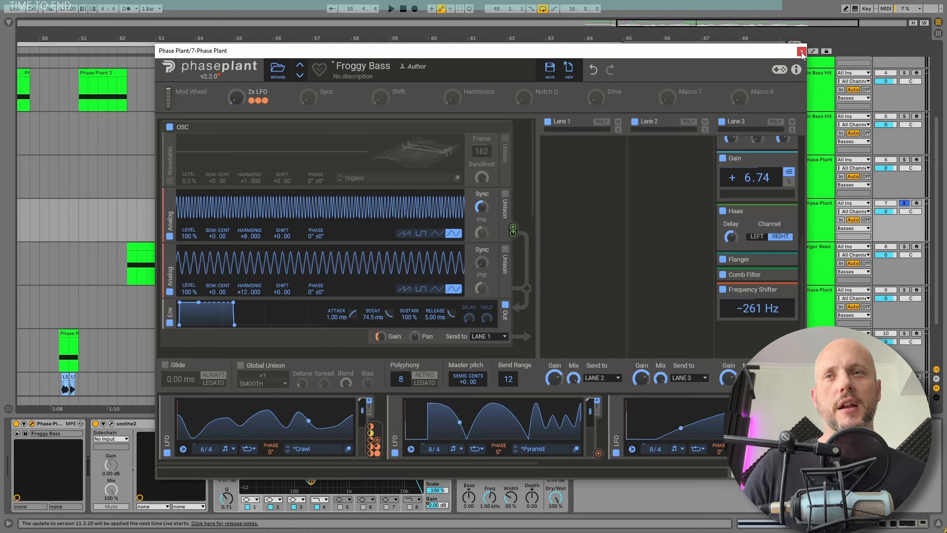
{"action": "key", "text": "space"}
{"action": "scroll", "coordinate": [800, 164], "scroll_direction": "up", "scroll_amount": 10}
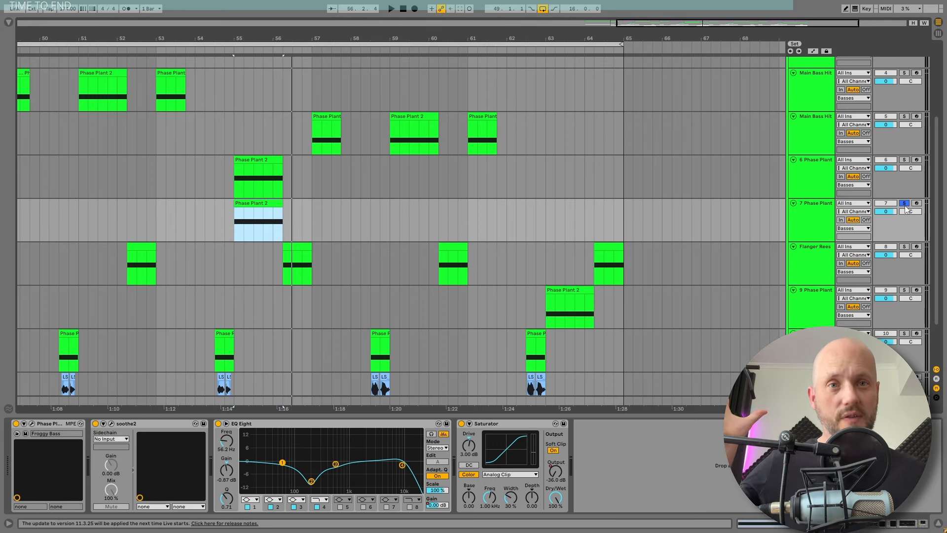
Step: Turn off the solo on 7 Phase Plant and play the clips of 6 and 7 Phase Plant together
{"action": "left_click", "coordinate": [904, 160]}
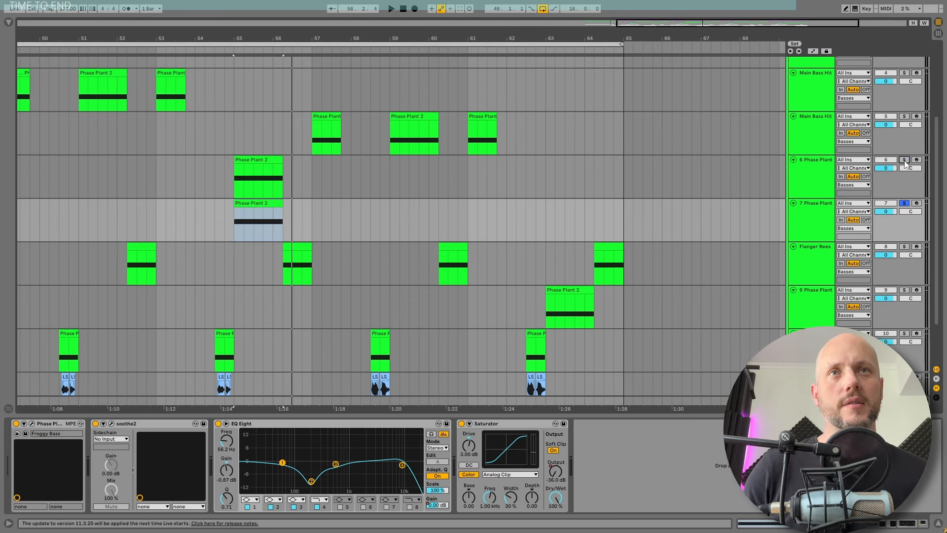
{"action": "key", "text": "space"}
{"action": "left_click", "coordinate": [904, 160]}
{"action": "left_click", "coordinate": [905, 203]}
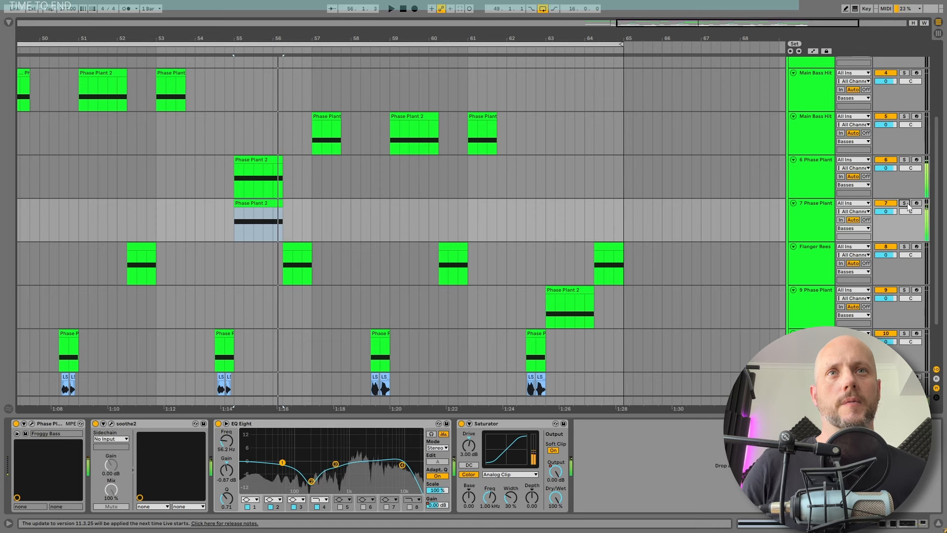
{"action": "key", "text": "space"}
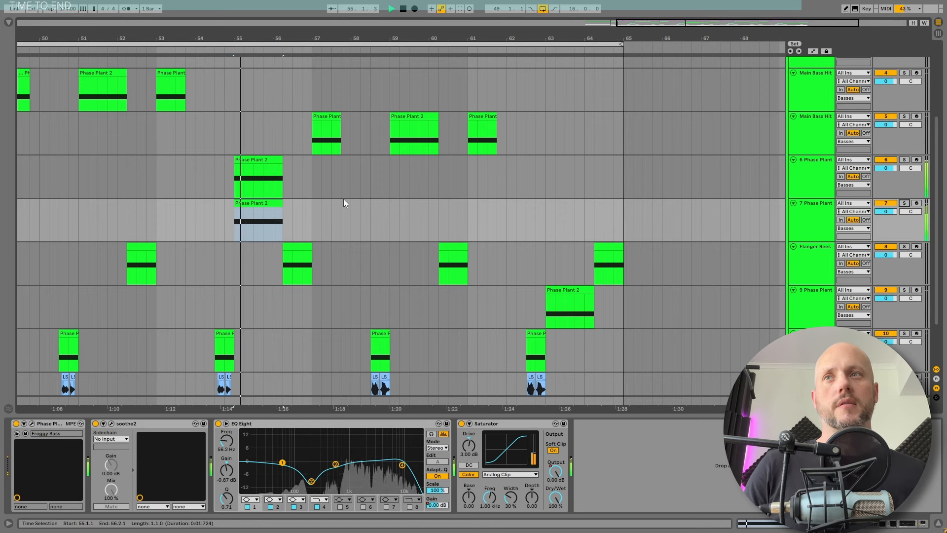
Step: Solo 9 Phase Plant, select its clip at bar 63 and play it
{"action": "scroll", "coordinate": [342, 255], "scroll_direction": "down", "scroll_amount": 3}
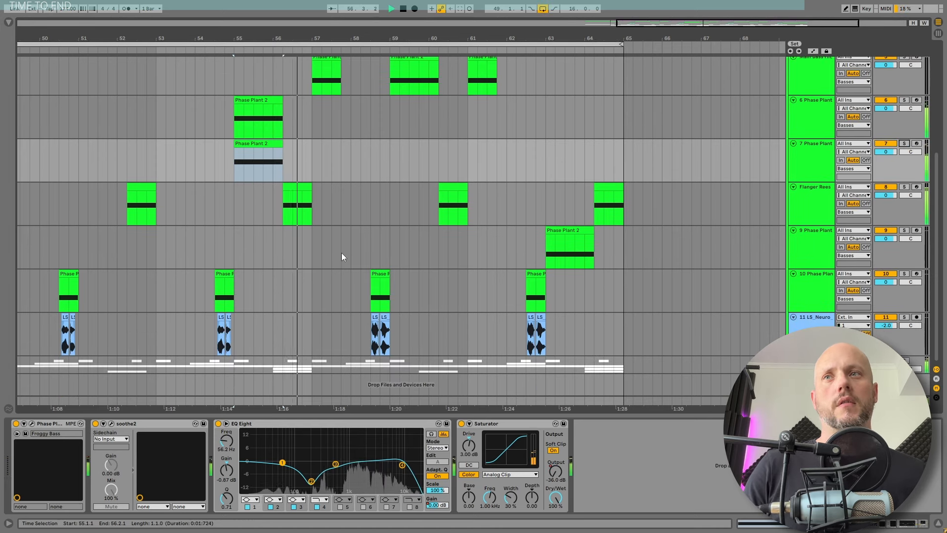
{"action": "scroll", "coordinate": [341, 253], "scroll_direction": "up", "scroll_amount": 1}
{"action": "scroll", "coordinate": [341, 252], "scroll_direction": "up", "scroll_amount": 1}
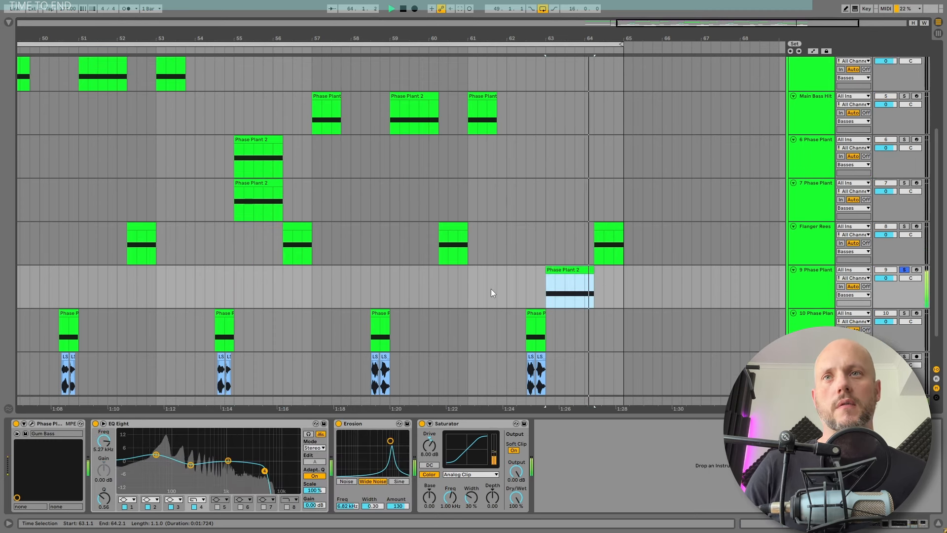
{"action": "key", "text": "space"}
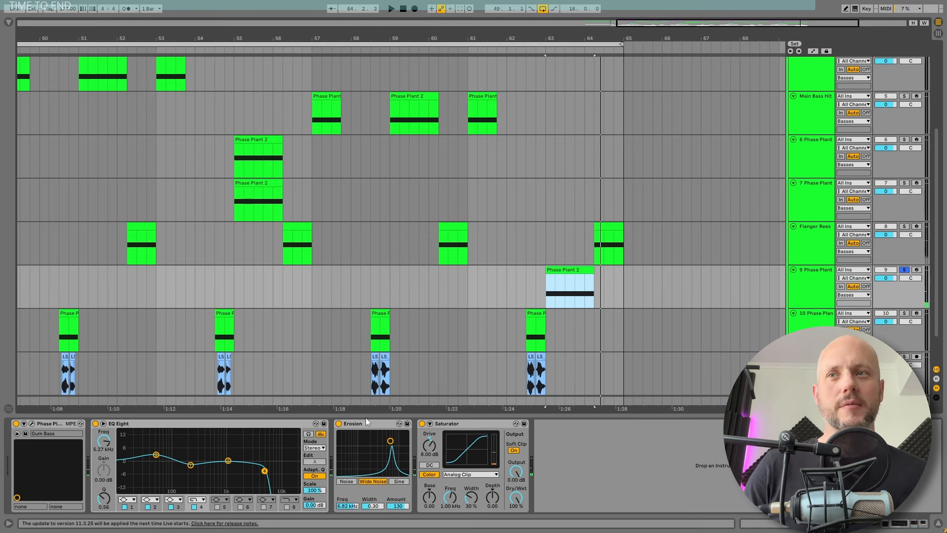
Step: Disable Erosion on 9 Phase Plant, raise the EQ Eight high cut to 22.0 kHz and play the clip
{"action": "left_click", "coordinate": [339, 424]}
{"action": "key", "text": "space"}
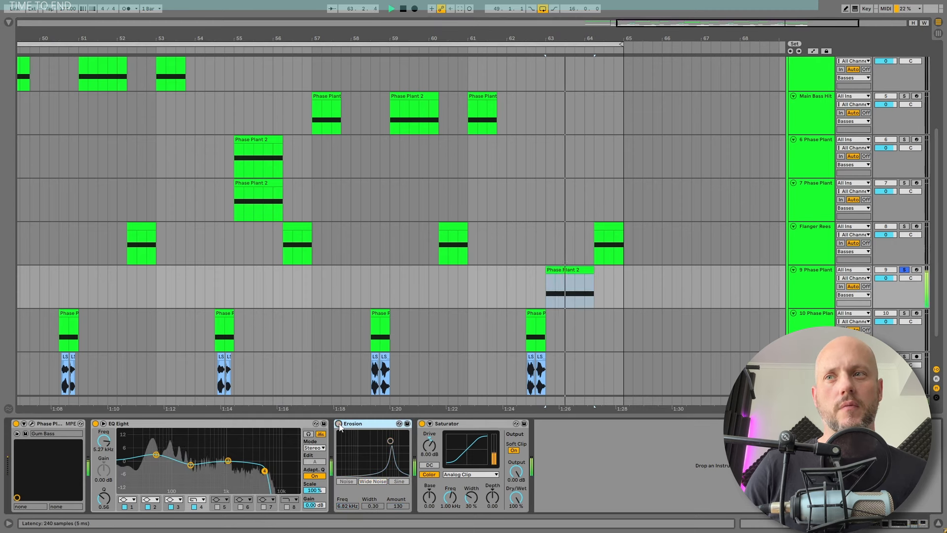
{"action": "left_click_drag", "start_coordinate": [264, 471], "coordinate": [297, 468]}
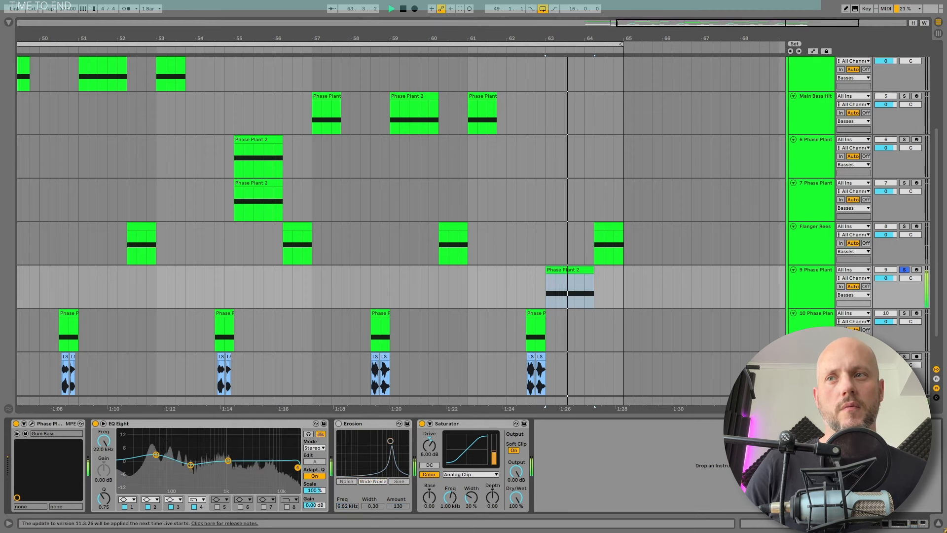
{"action": "key", "text": "space"}
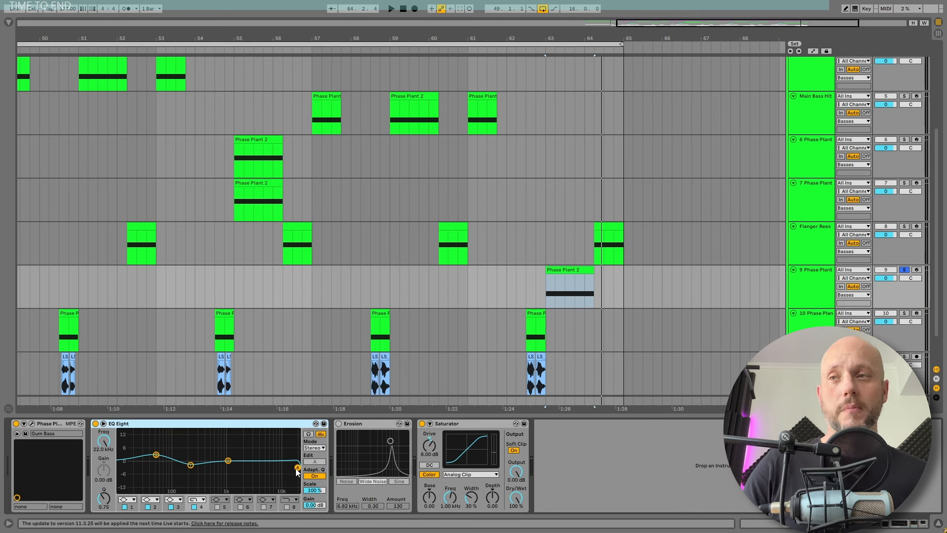
Step: Turn EQ Eight bands 3 and 2 into deep high-frequency cuts, band 2 at 3.37 kHz and -14.5 dB, comparing the sound during playback
{"action": "key", "text": "space"}
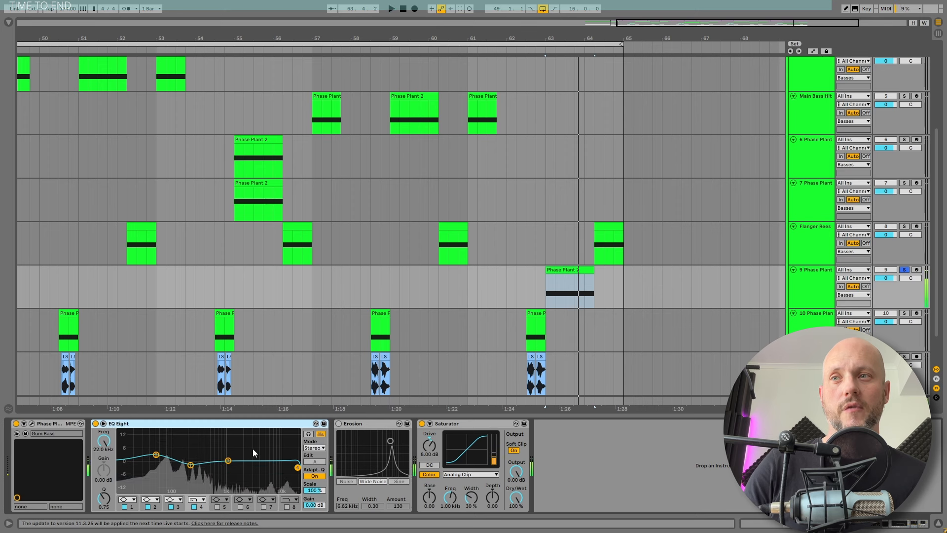
{"action": "left_click_drag", "start_coordinate": [229, 463], "coordinate": [270, 490]}
{"action": "key", "text": "space"}
{"action": "key", "text": "space"}
{"action": "left_click_drag", "start_coordinate": [191, 464], "coordinate": [253, 489]}
{"action": "key", "text": "space"}
{"action": "key", "text": "space"}
{"action": "key", "text": "space"}
{"action": "key", "text": "space"}
{"action": "key", "text": "space"}
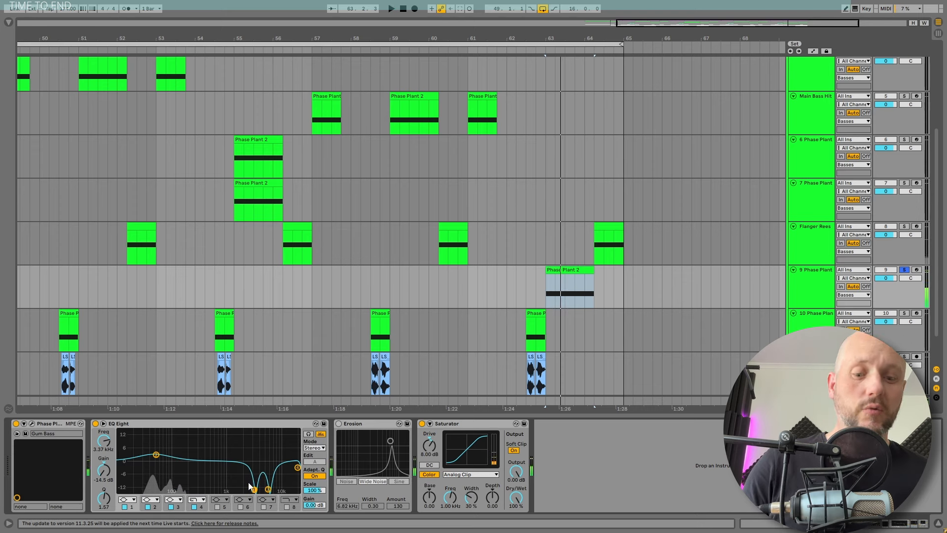
Step: Undo the EQ Eight band changes on 9 Phase Plant and enable Erosion again
{"action": "key", "text": "ctrl+z"}
{"action": "key", "text": "ctrl+z"}
{"action": "key", "text": "ctrl+z"}
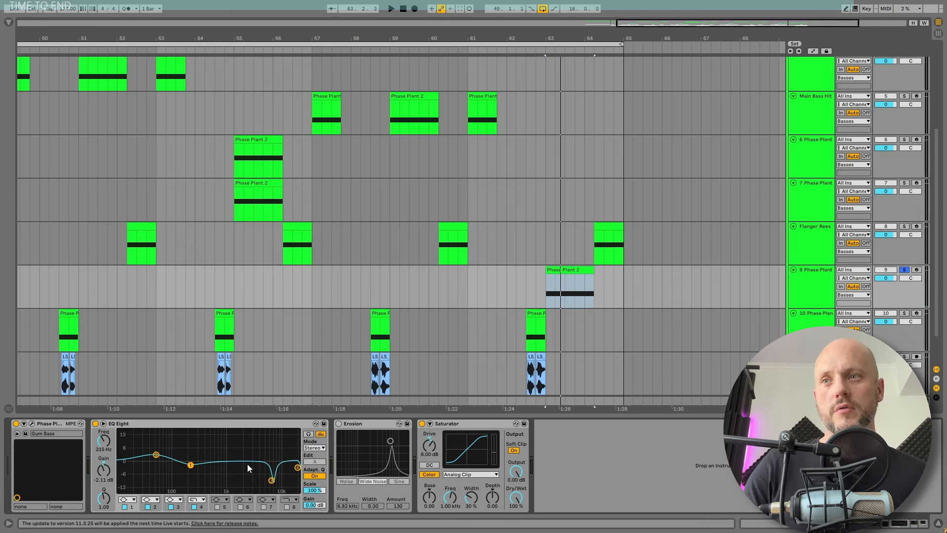
{"action": "key", "text": "ctrl+z"}
{"action": "left_click", "coordinate": [261, 423]}
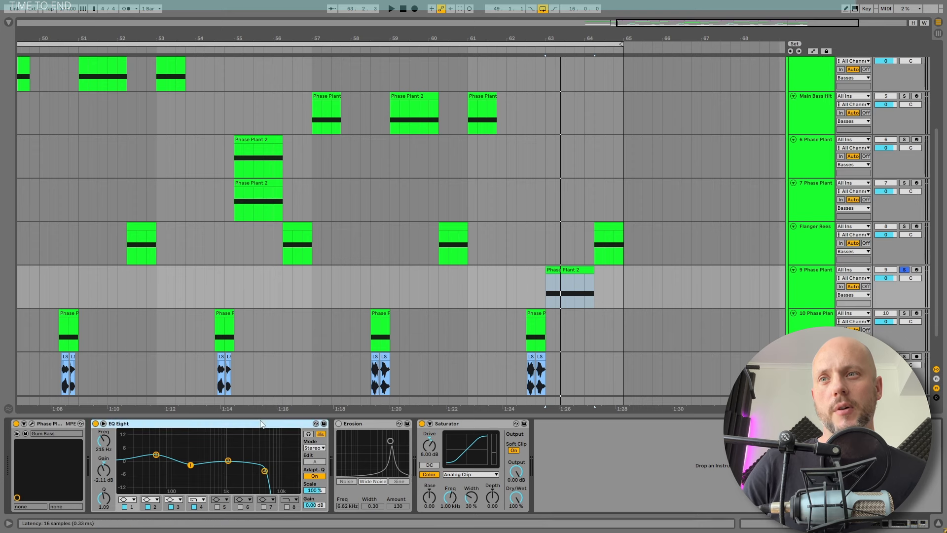
{"action": "left_click", "coordinate": [353, 424]}
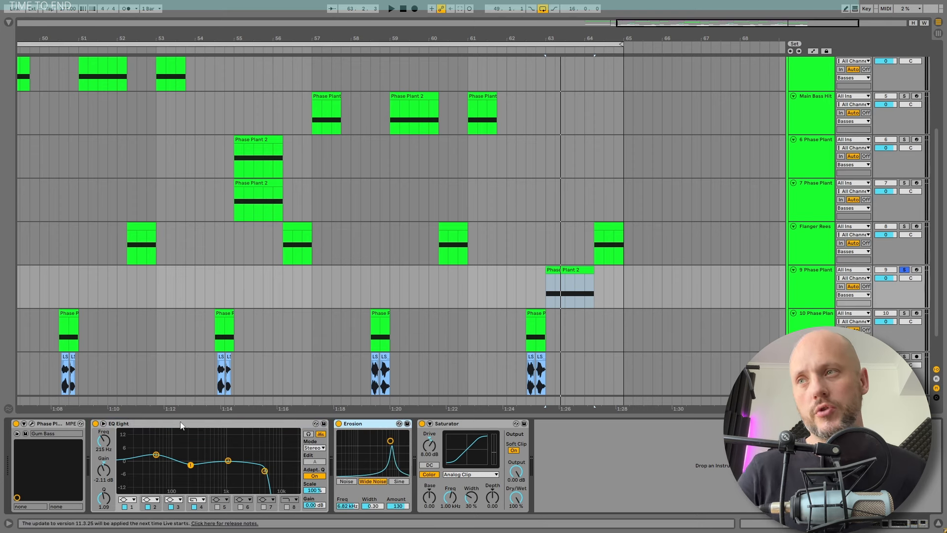
Step: Open the Ending Bass synth of 9 Phase Plant, enable its Filter generator and play the clip
{"action": "left_click", "coordinate": [33, 423]}
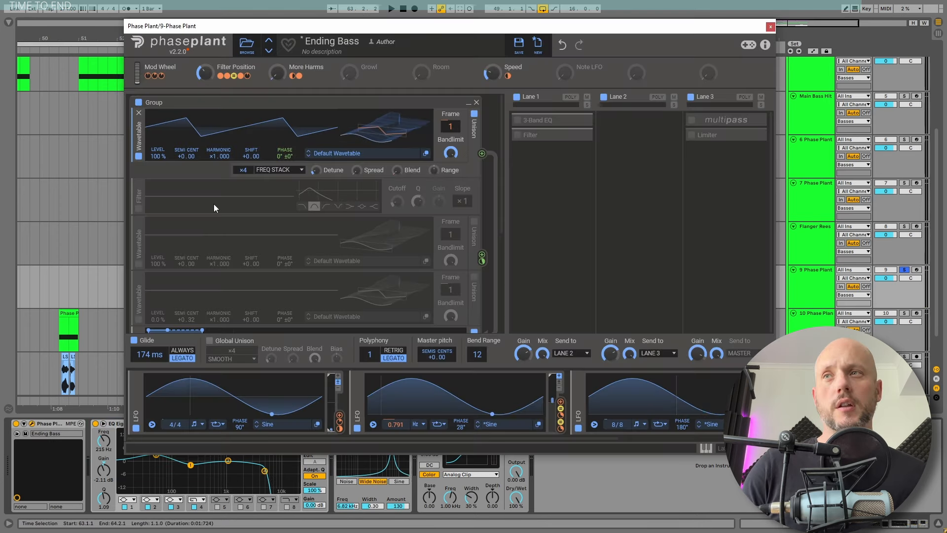
{"action": "left_click", "coordinate": [138, 209]}
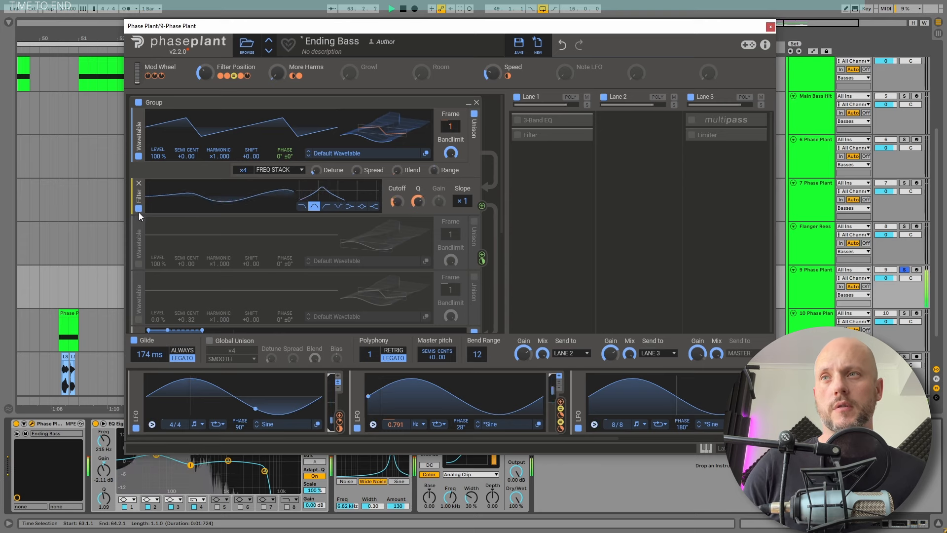
{"action": "scroll", "coordinate": [138, 212], "scroll_direction": "down", "scroll_amount": 2}
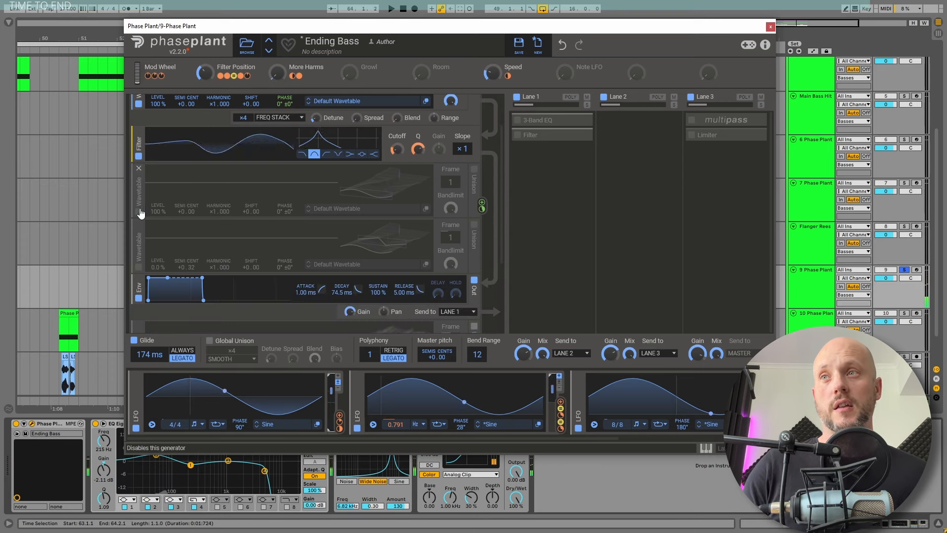
Step: Enable the Wavetable oscillator directly below the Filter generator and play the clip
{"action": "left_click", "coordinate": [139, 211]}
{"action": "scroll", "coordinate": [139, 209], "scroll_direction": "down", "scroll_amount": 1}
{"action": "scroll", "coordinate": [140, 213], "scroll_direction": "up", "scroll_amount": 2}
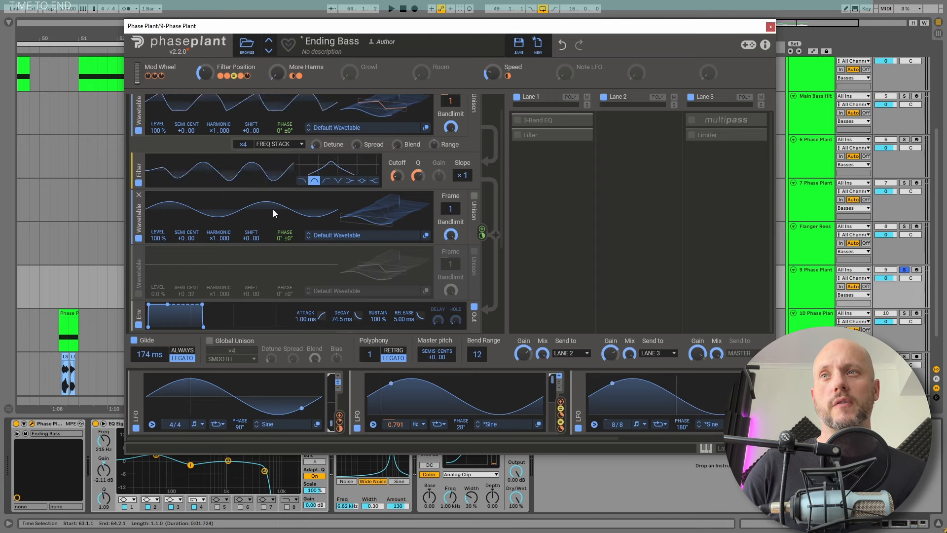
{"action": "scroll", "coordinate": [289, 200], "scroll_direction": "up", "scroll_amount": 1}
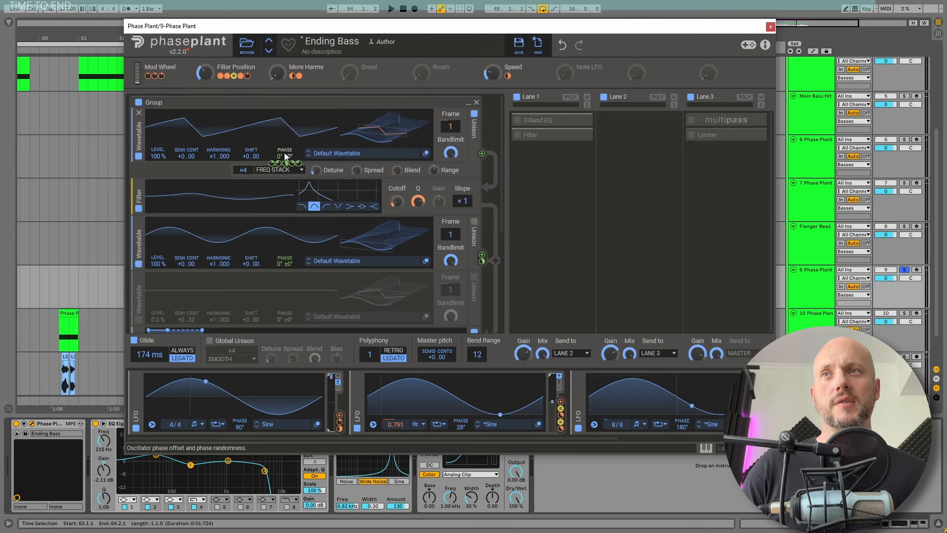
{"action": "key", "text": "space"}
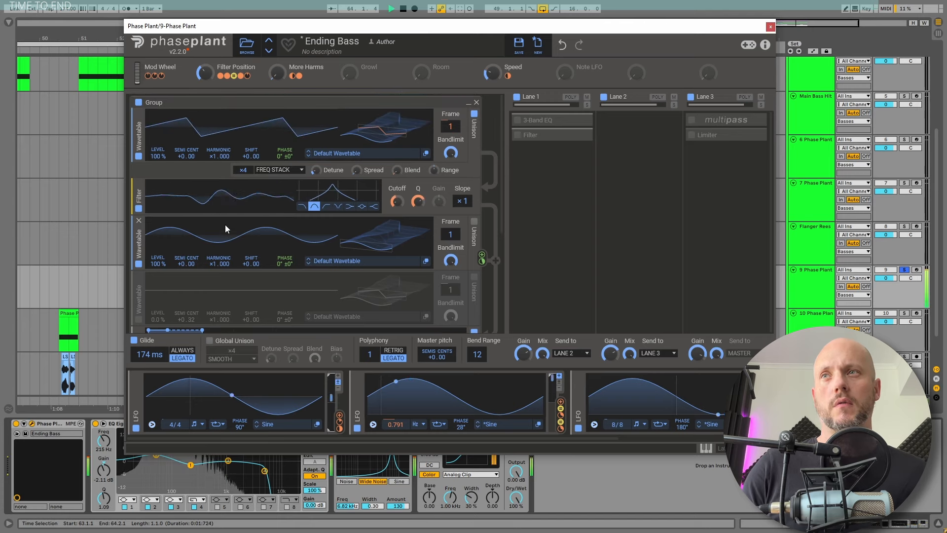
{"action": "key", "text": "space"}
Step: Enable the third Default Wavetable oscillator and the Vowel wavetable oscillator, and play the clip with all generators on
{"action": "scroll", "coordinate": [143, 306], "scroll_direction": "down", "scroll_amount": 3}
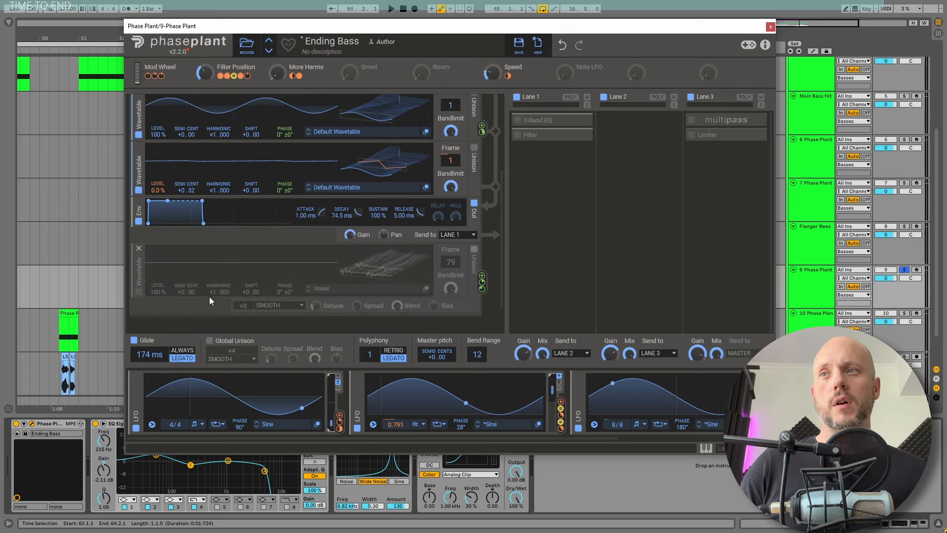
{"action": "left_click", "coordinate": [138, 291]}
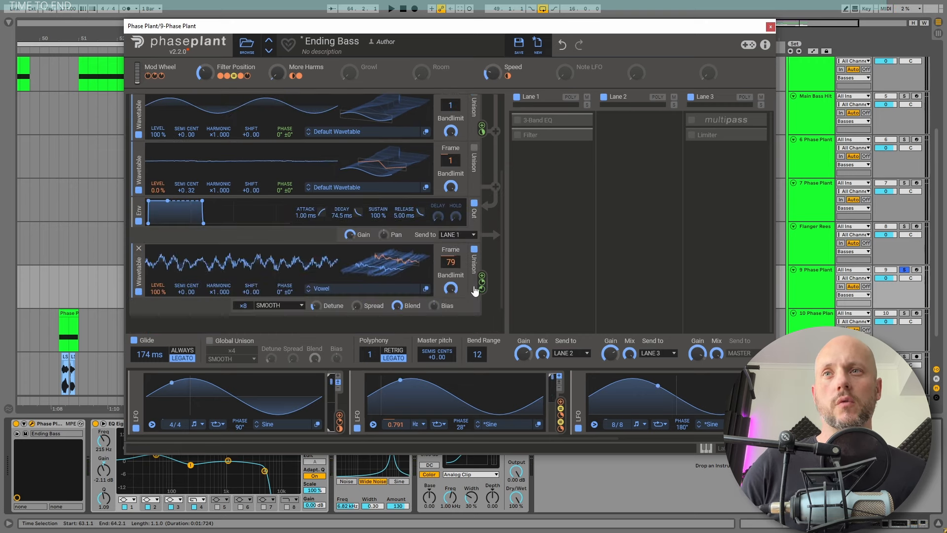
{"action": "scroll", "coordinate": [259, 200], "scroll_direction": "up", "scroll_amount": 1}
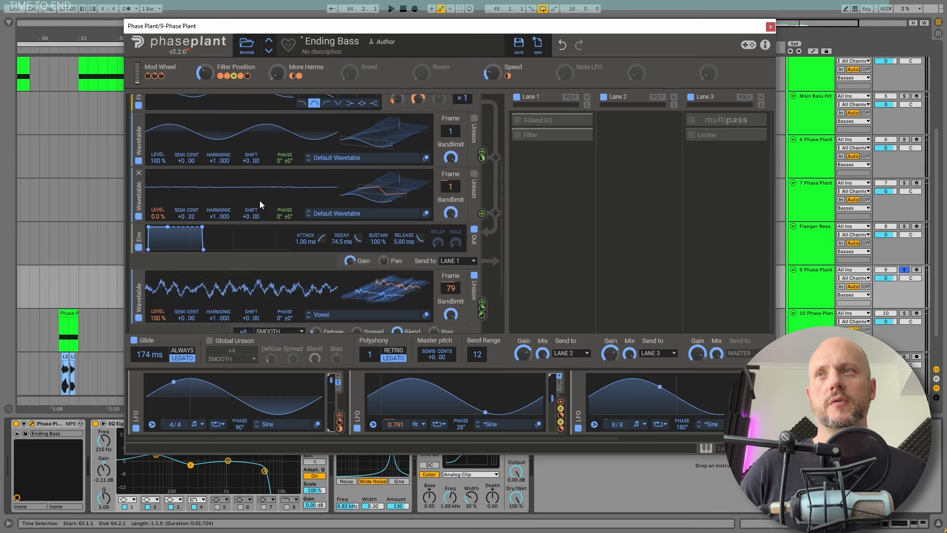
{"action": "scroll", "coordinate": [260, 201], "scroll_direction": "up", "scroll_amount": 3}
{"action": "key", "text": "space"}
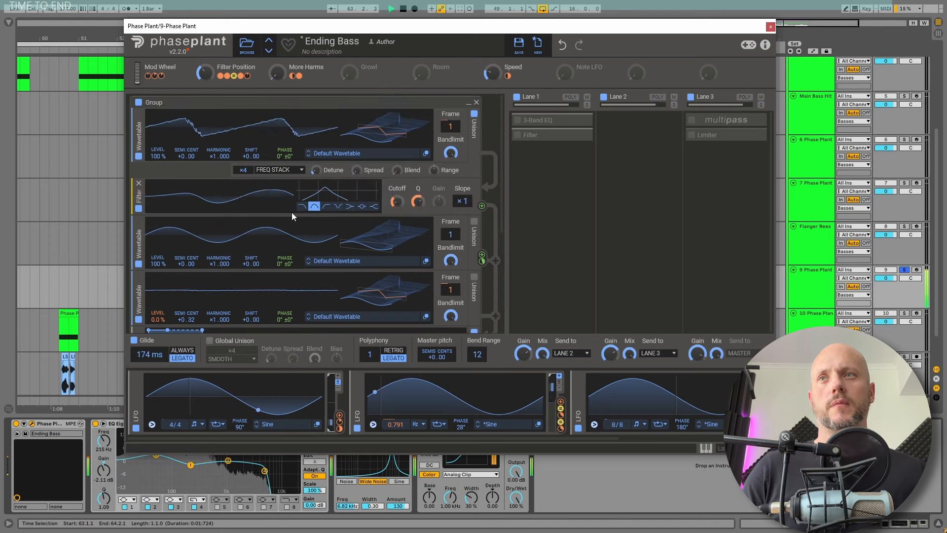
{"action": "scroll", "coordinate": [291, 212], "scroll_direction": "down", "scroll_amount": 4}
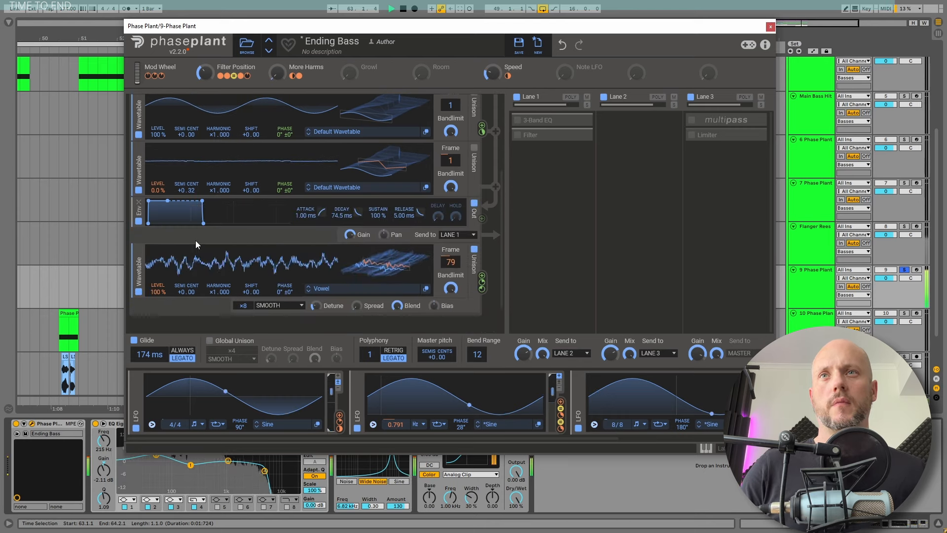
{"action": "scroll", "coordinate": [195, 244], "scroll_direction": "up", "scroll_amount": 4}
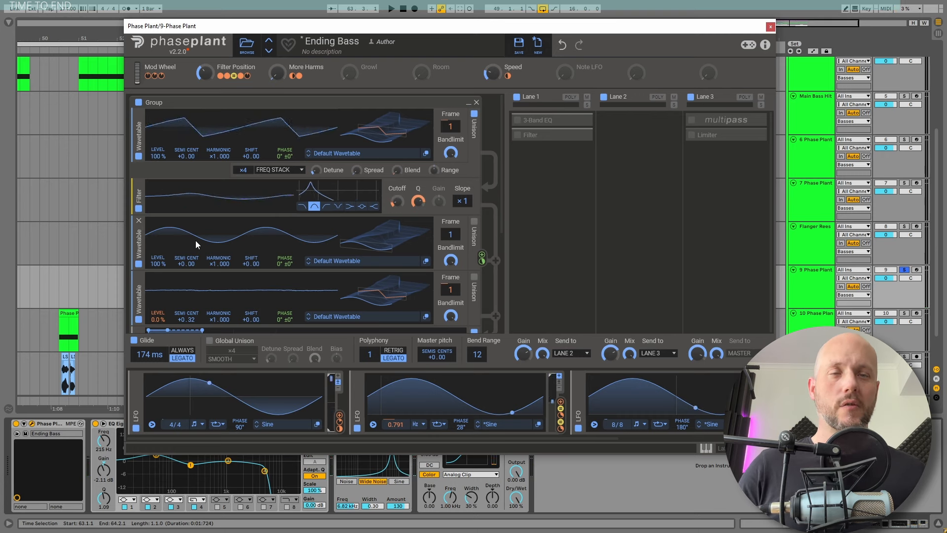
Step: Expand and enable the 3-Band EQ and Filter effects on Lane 1 and play the clip through them
{"action": "left_click", "coordinate": [581, 124]}
{"action": "left_click", "coordinate": [528, 209]}
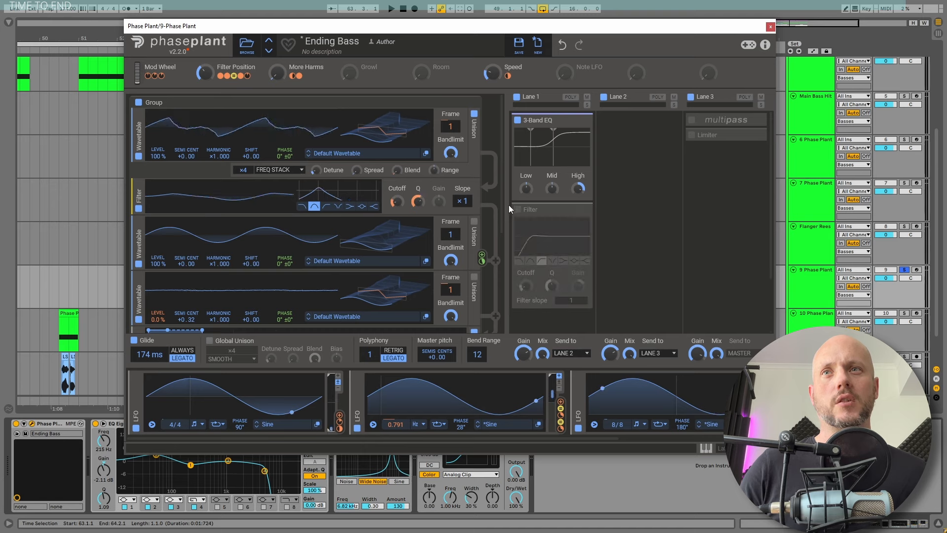
{"action": "scroll", "coordinate": [534, 226], "scroll_direction": "down", "scroll_amount": 2}
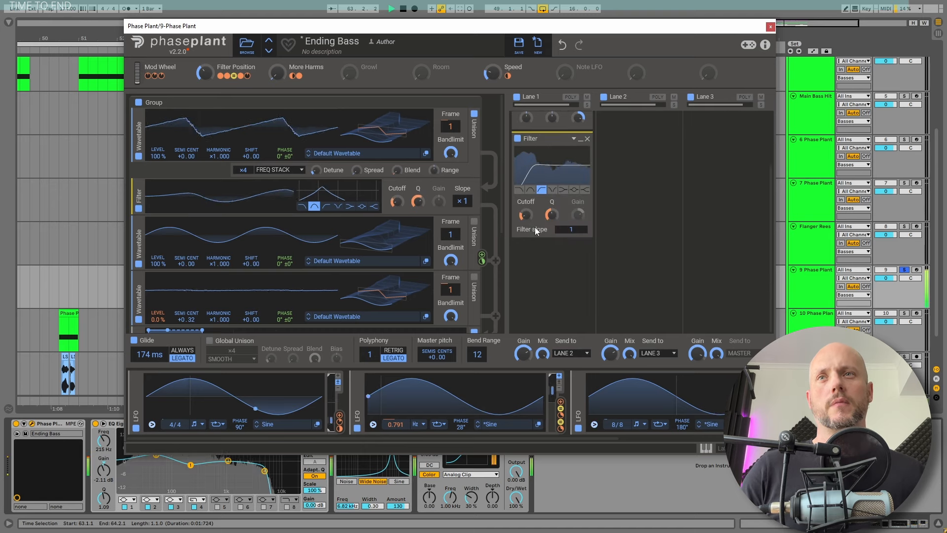
{"action": "scroll", "coordinate": [431, 240], "scroll_direction": "down", "scroll_amount": 2}
{"action": "scroll", "coordinate": [429, 237], "scroll_direction": "down", "scroll_amount": 3}
{"action": "scroll", "coordinate": [429, 237], "scroll_direction": "up", "scroll_amount": 5}
{"action": "scroll", "coordinate": [730, 123], "scroll_direction": "up", "scroll_amount": 2}
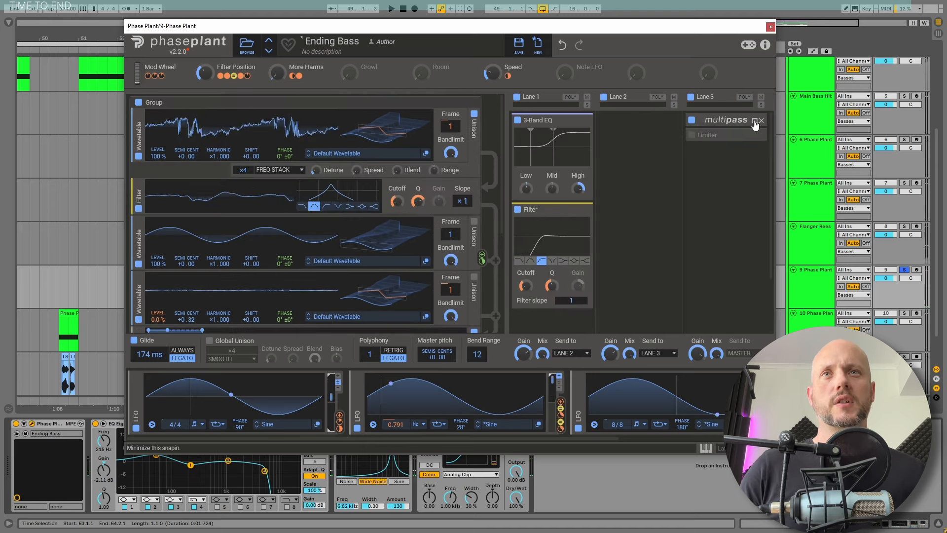
Step: Enable the Multipass and Limiter effects on Lane 3, show the Multipass controls and play the clip
{"action": "left_click", "coordinate": [755, 121]}
{"action": "key", "text": "space"}
{"action": "key", "text": "space"}
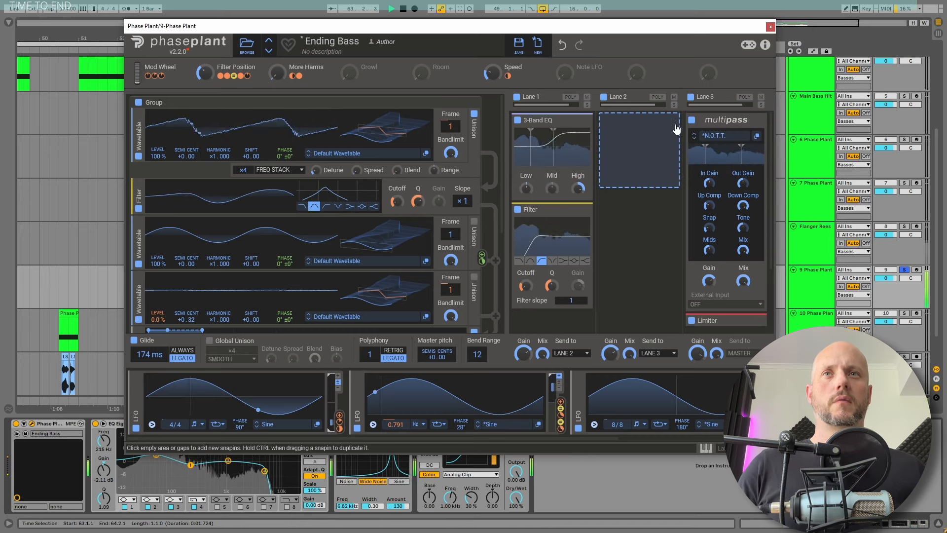
{"action": "left_click", "coordinate": [691, 121]}
{"action": "key", "text": "space"}
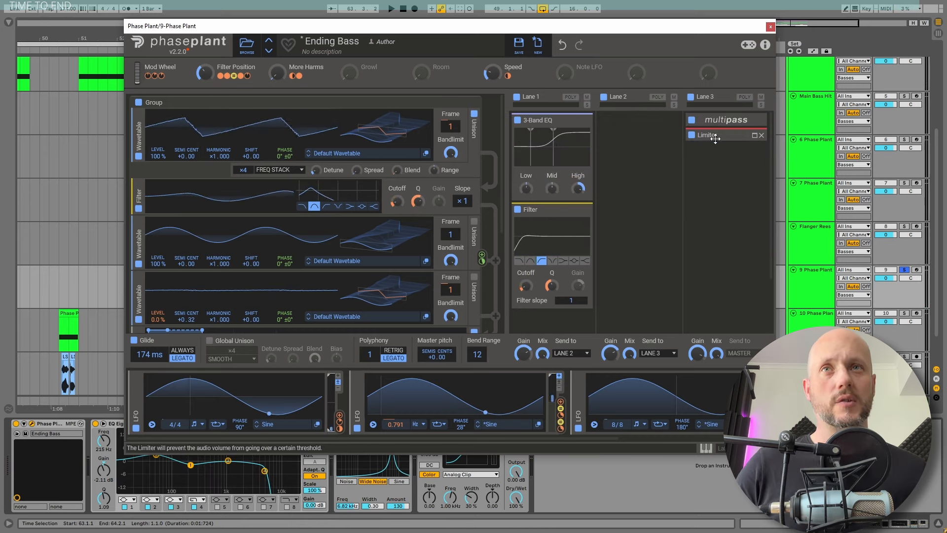
Step: Close the Ending Bass synth window and select the EQ Eight and Saturator devices on the 9 Phase Plant track
{"action": "left_click", "coordinate": [771, 27]}
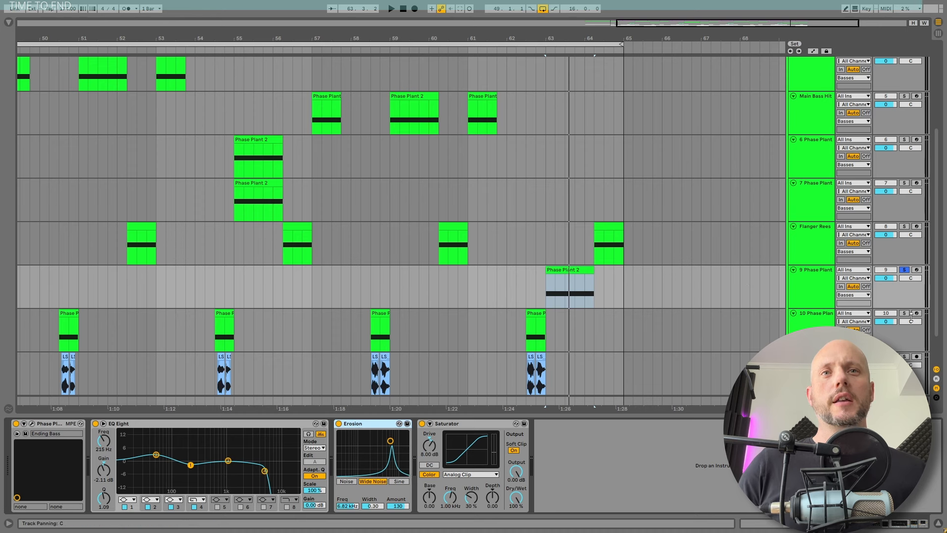
{"action": "left_click", "coordinate": [184, 424]}
{"action": "left_click", "coordinate": [480, 423]}
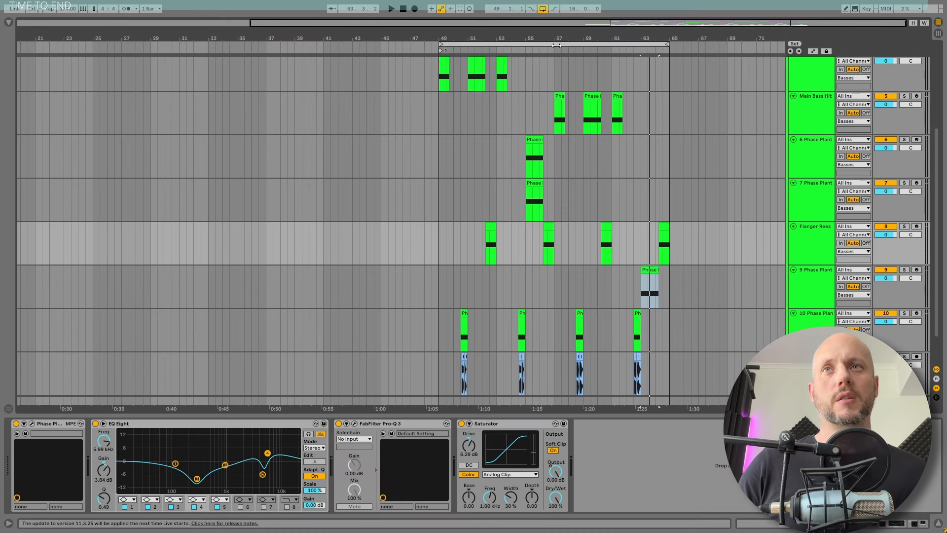
Step: Select the looped section from bar 49 to 65, play it with all tracks and fold the Basses group
{"action": "left_click", "coordinate": [556, 45]}
{"action": "key", "text": "space"}
{"action": "scroll", "coordinate": [848, 193], "scroll_direction": "up", "scroll_amount": 5}
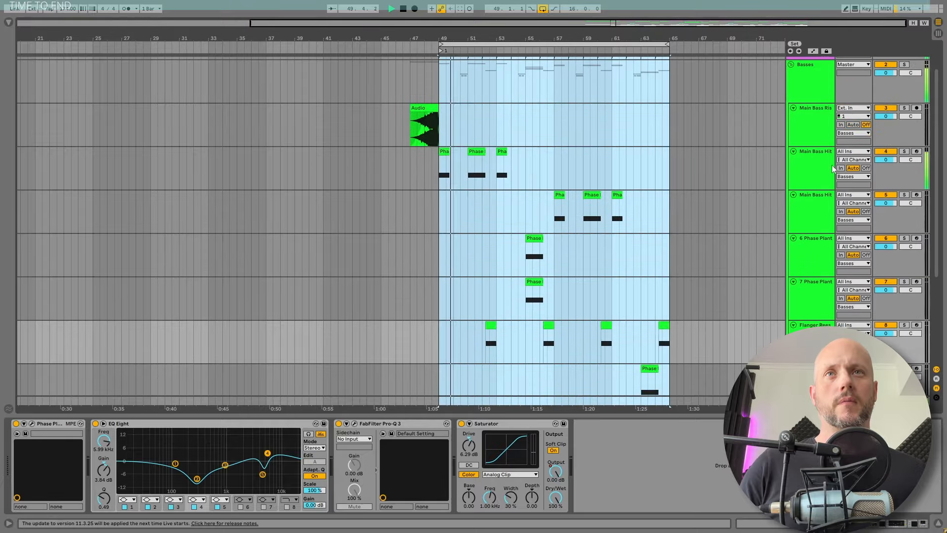
{"action": "left_click", "coordinate": [791, 104]}
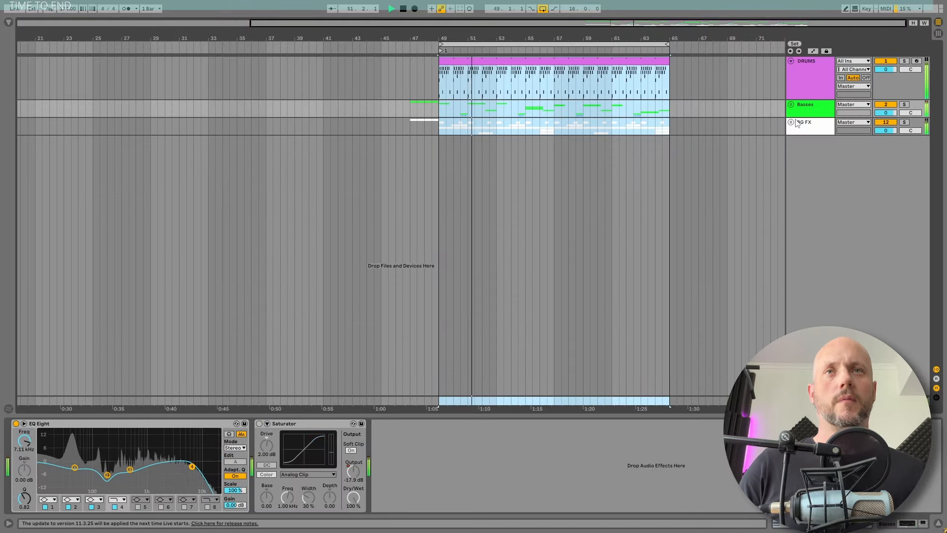